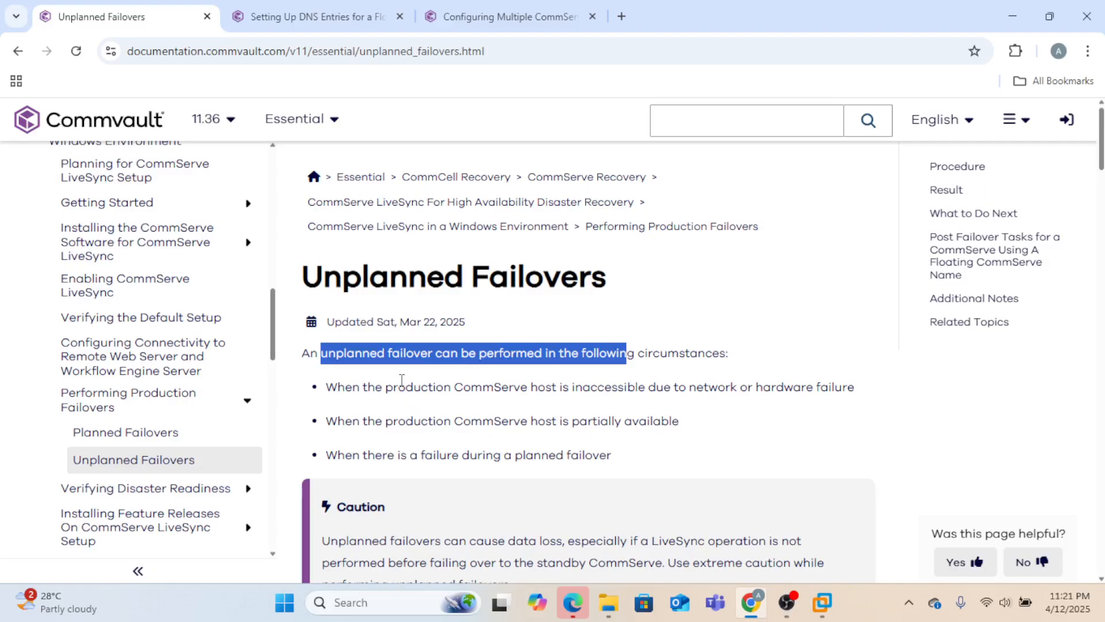
# - Highlight the failover cases: inaccessible production host, partially available host, and failure during planned failover
pyautogui.moveTo(399, 387); pyautogui.dragTo(875, 409)
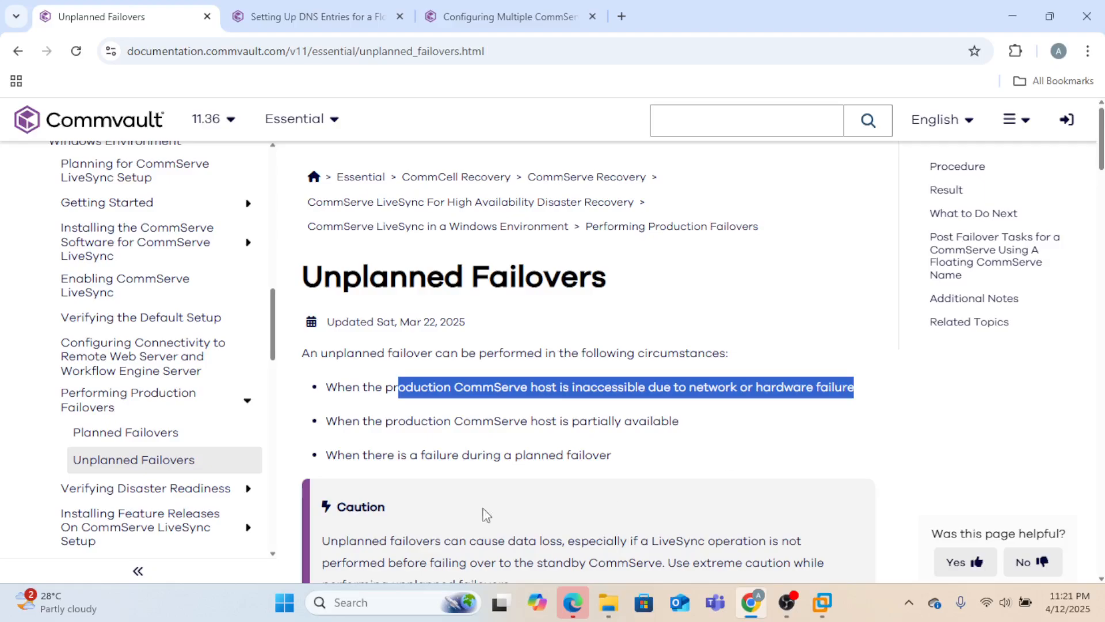
pyautogui.moveTo(365, 420); pyautogui.dragTo(689, 427)
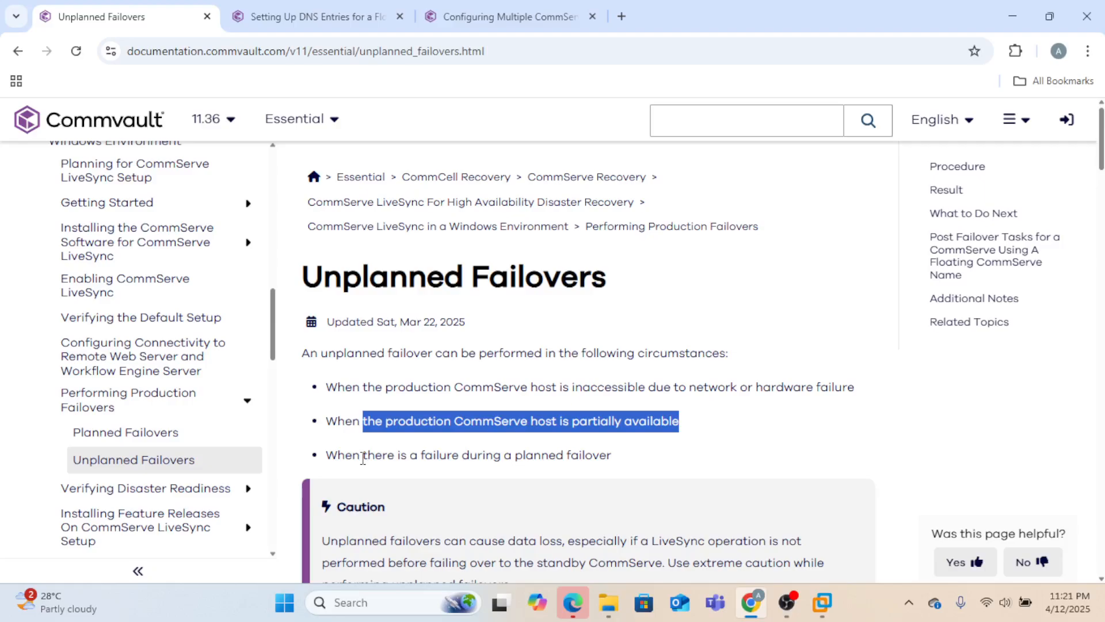
pyautogui.moveTo(363, 459); pyautogui.dragTo(628, 468)
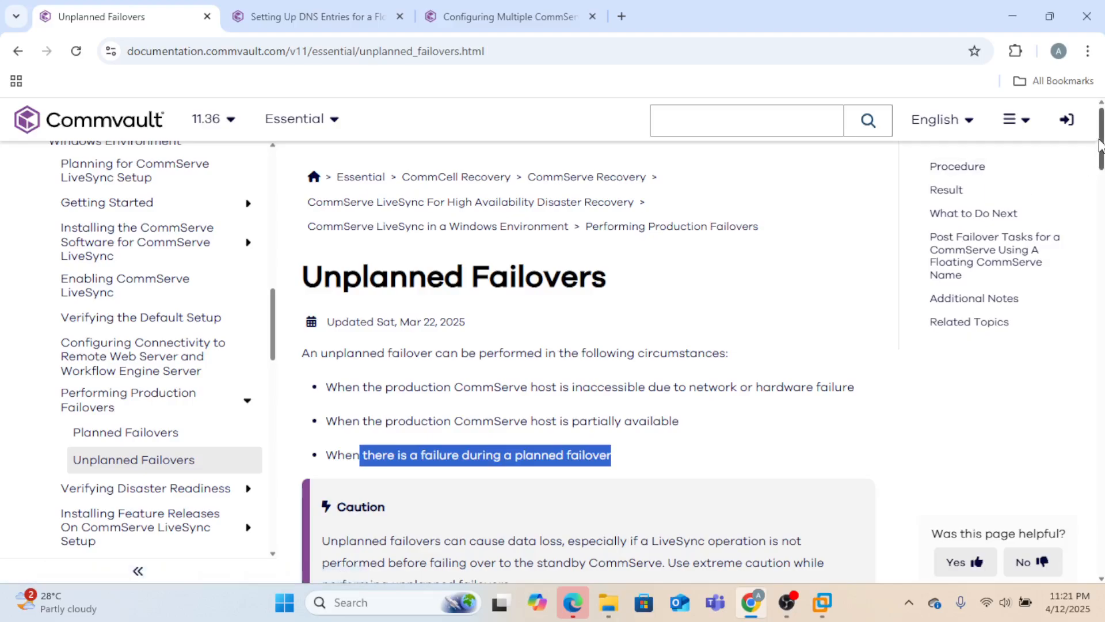
pyautogui.scroll(-3, 1100, 144)
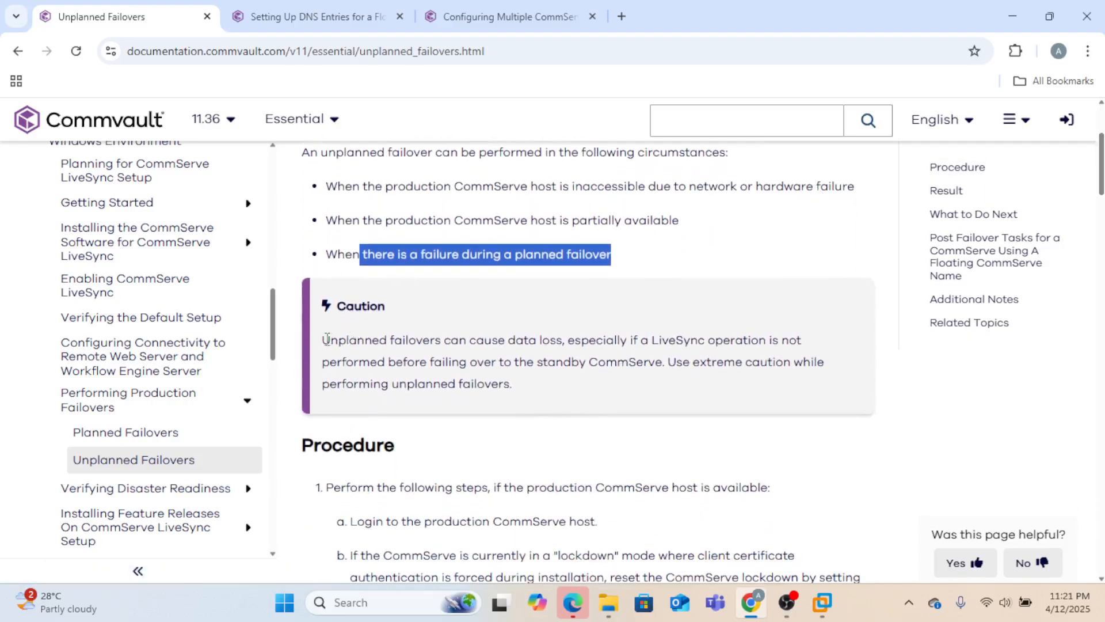
# - Highlight the caution paragraph and the words 'data loss' in it
pyautogui.moveTo(326, 342); pyautogui.dragTo(665, 387)
pyautogui.click(665, 387)
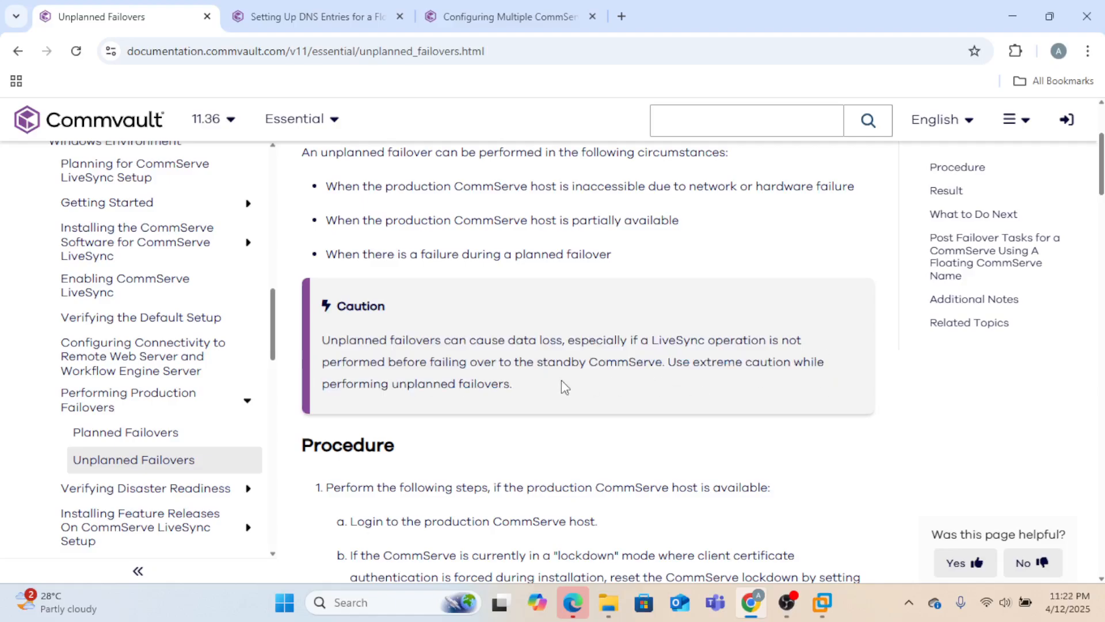
pyautogui.moveTo(510, 385); pyautogui.dragTo(326, 341)
pyautogui.click(325, 341)
pyautogui.moveTo(518, 391); pyautogui.dragTo(330, 345)
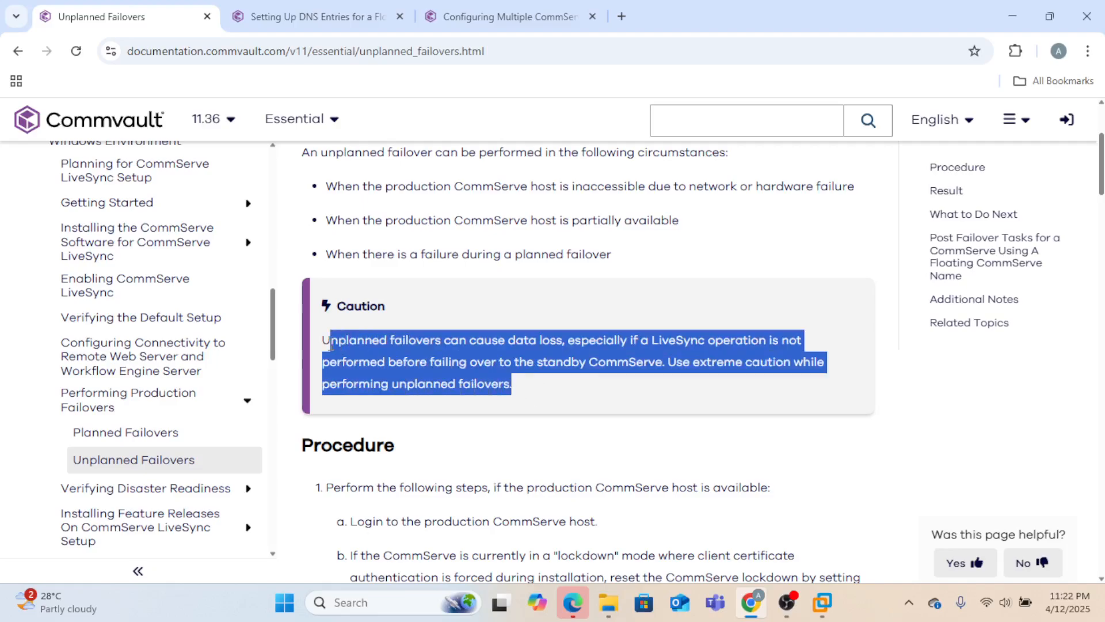
pyautogui.click(352, 345)
pyautogui.moveTo(509, 340); pyautogui.dragTo(564, 345)
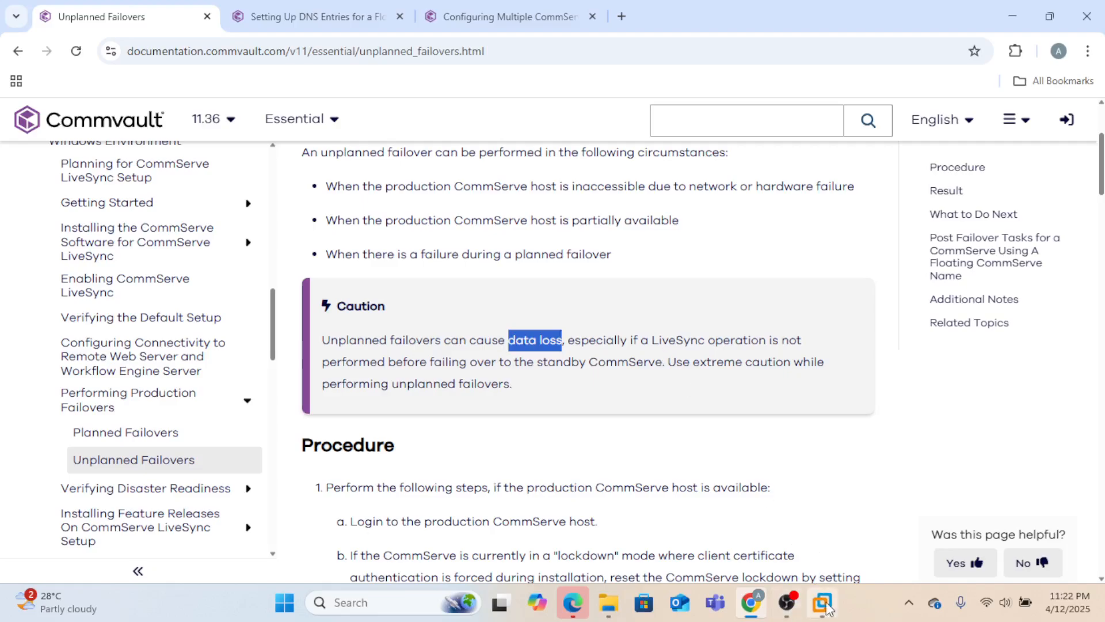
# - Bring up the commserve virtual machine's console
pyautogui.moveTo(827, 607)
pyautogui.click(661, 501)
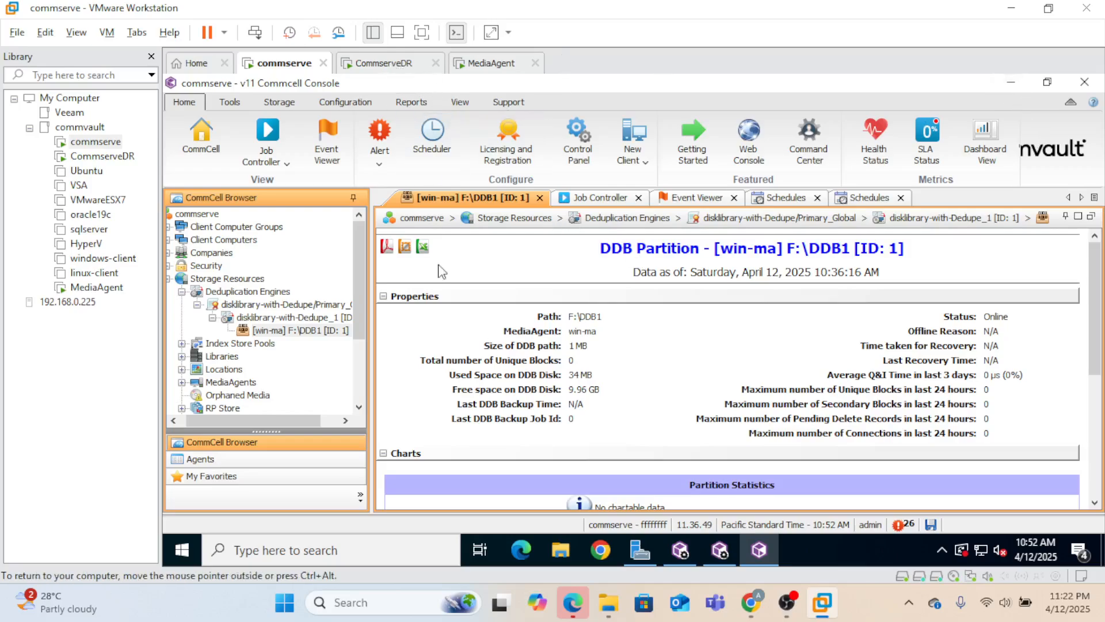
pyautogui.click(383, 65)
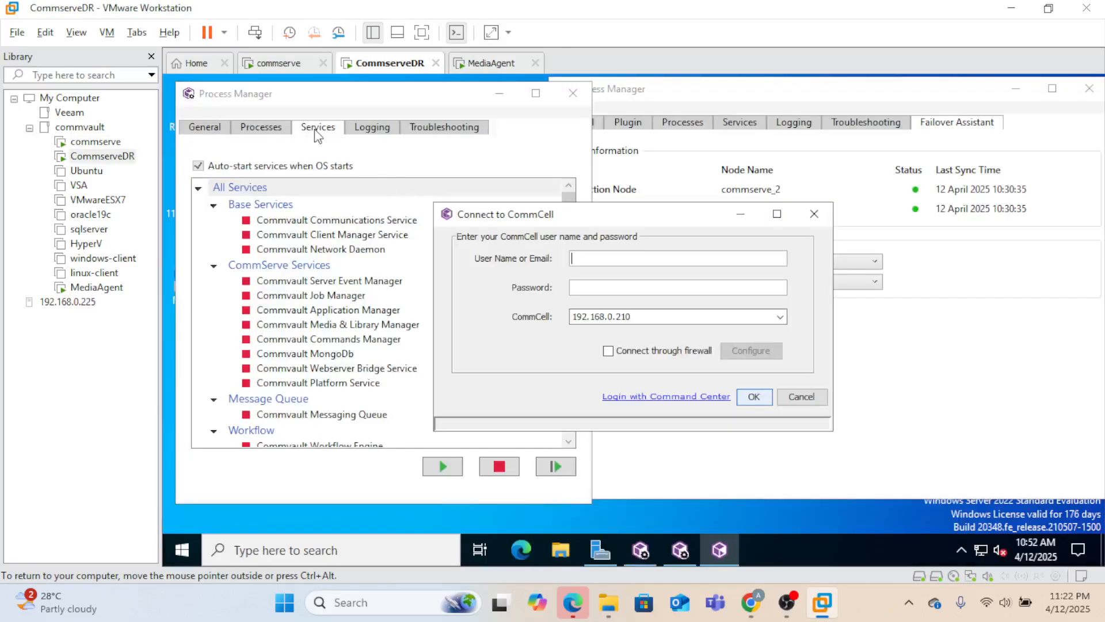
pyautogui.click(287, 68)
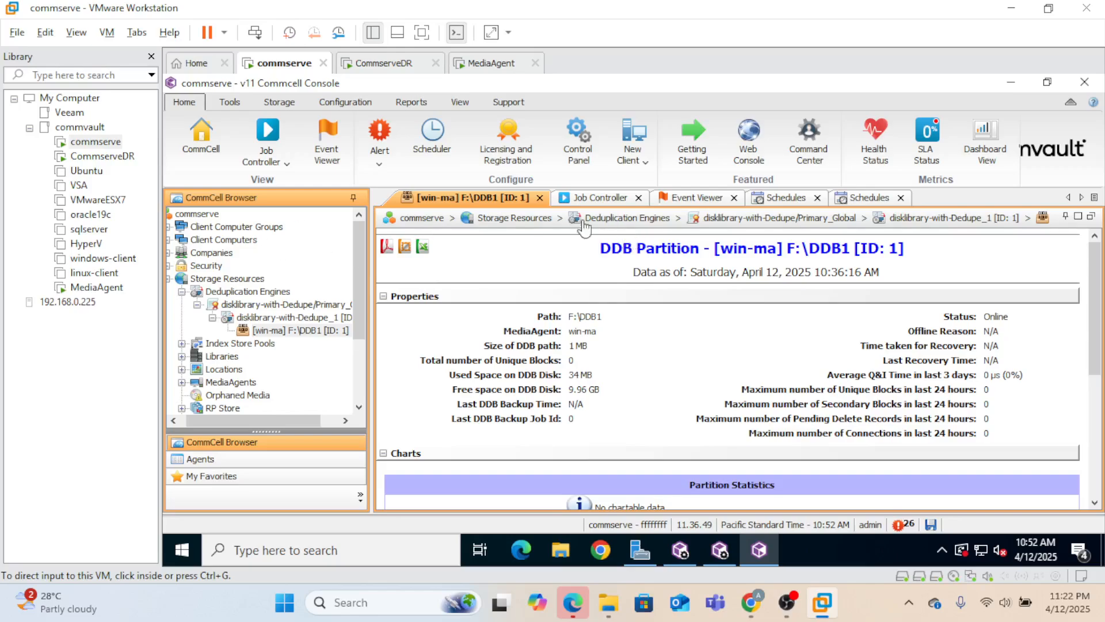
# - From the Schedules list, run the weekly Failover Full backup schedule immediately
pyautogui.click(786, 199)
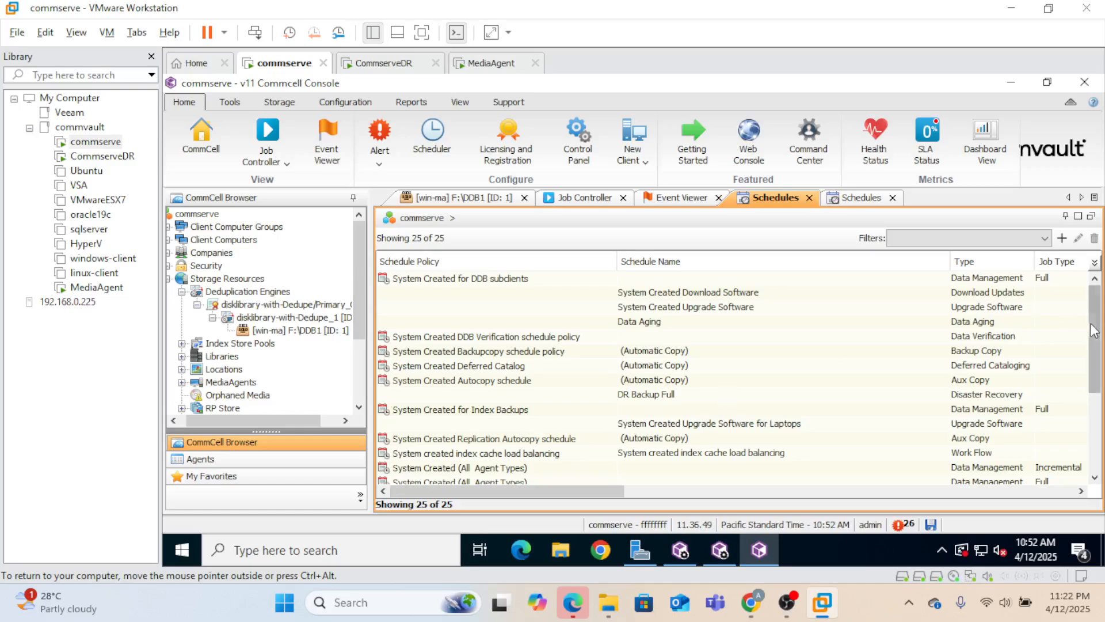
pyautogui.moveTo(1095, 340); pyautogui.dragTo(1095, 419)
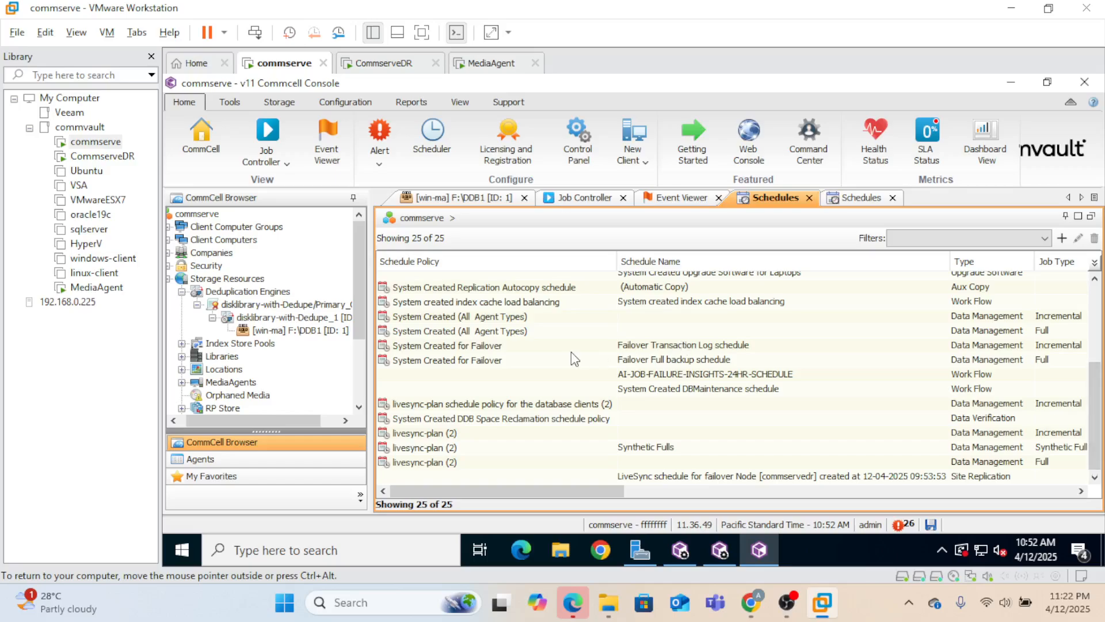
pyautogui.click(483, 362)
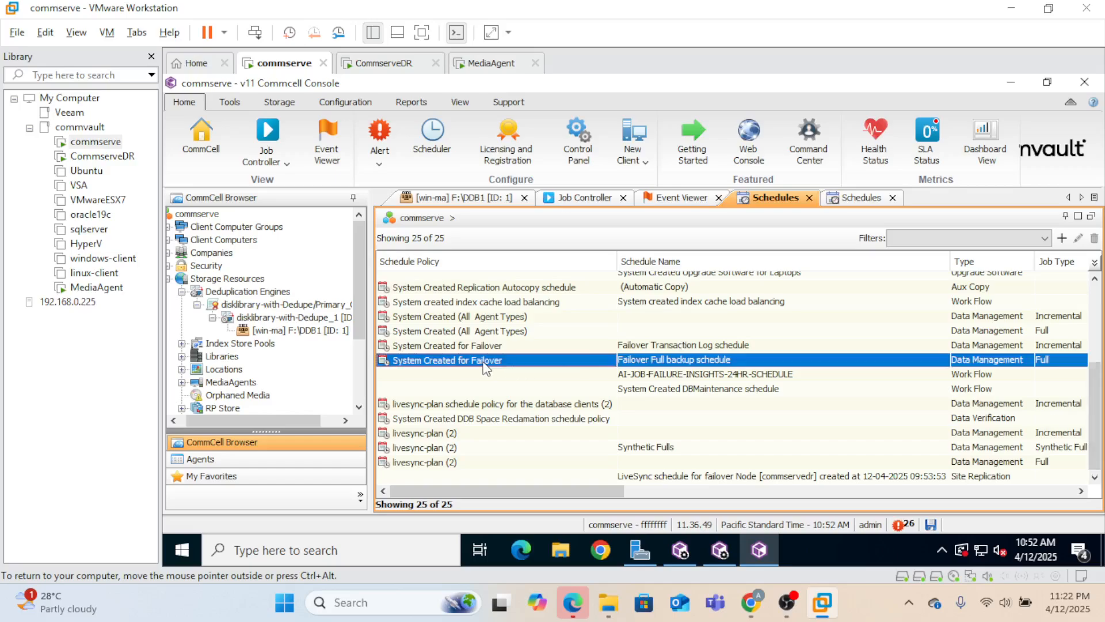
pyautogui.rightClick(680, 363)
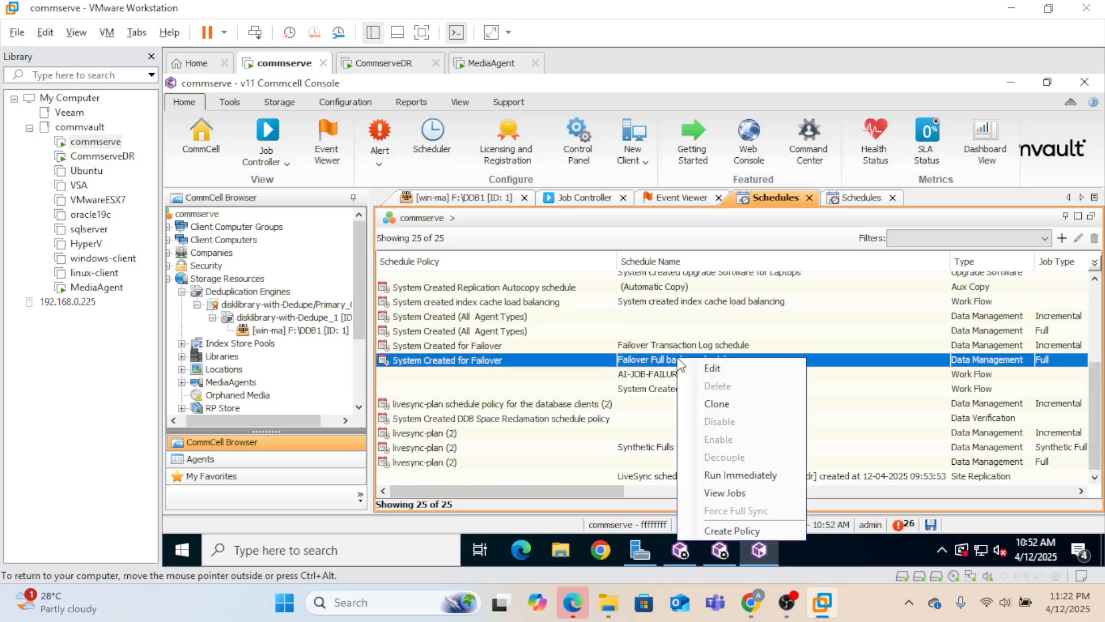
pyautogui.click(726, 476)
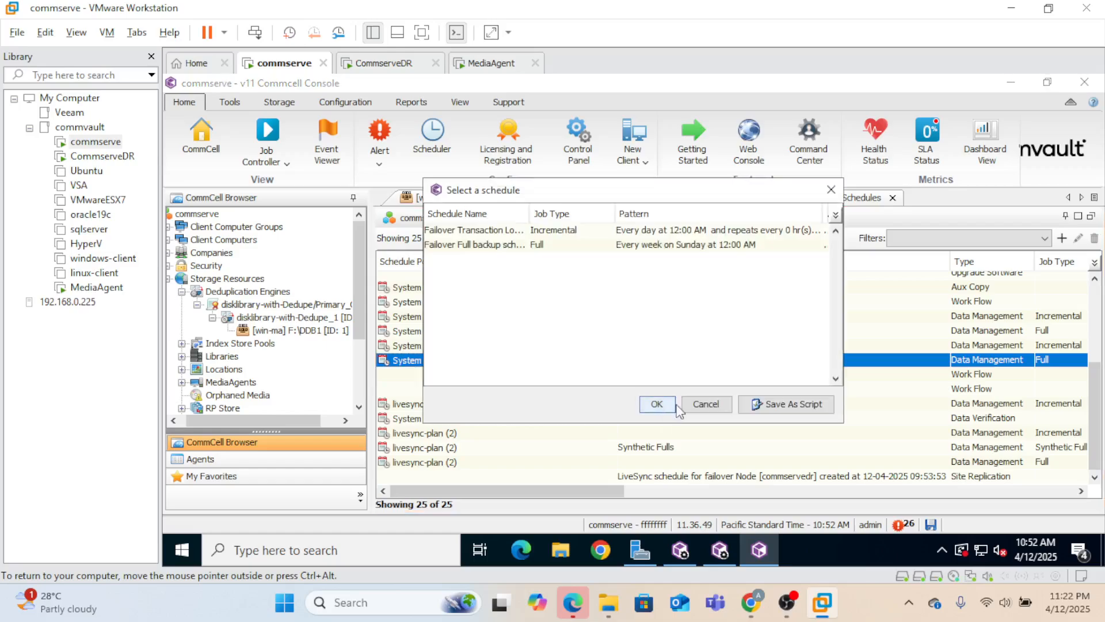
pyautogui.click(488, 245)
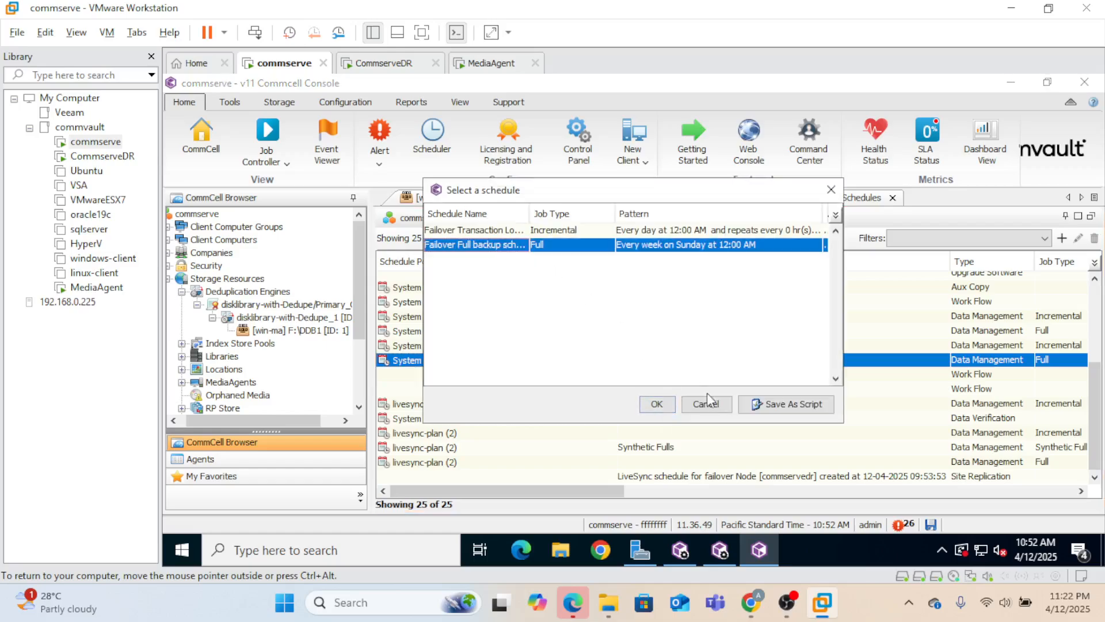
pyautogui.click(657, 403)
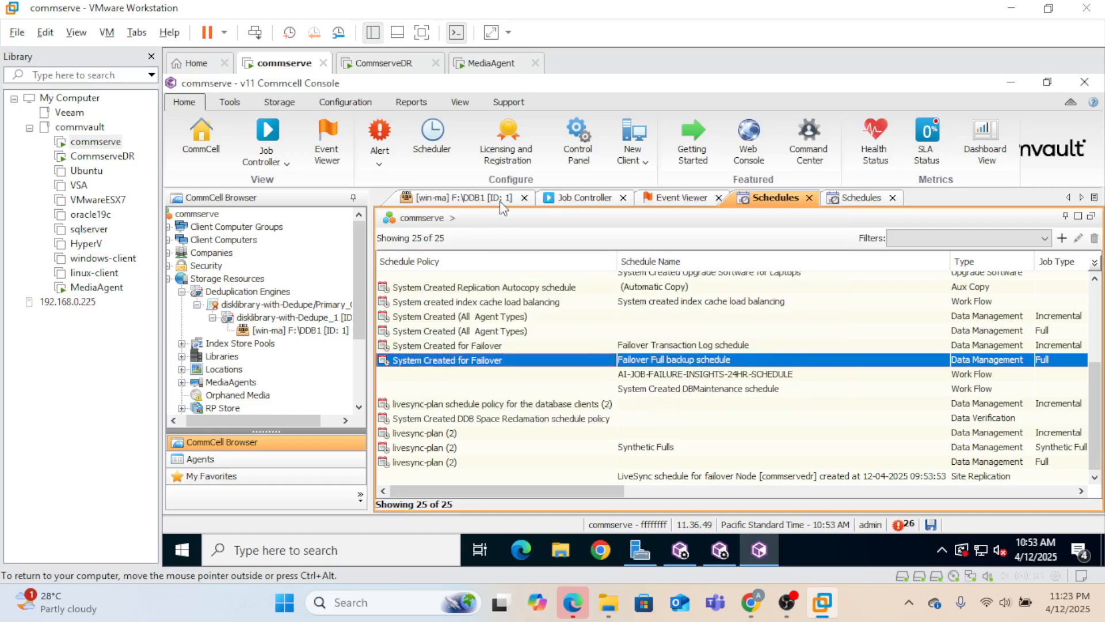
# - In Job Controller, select full backup job 3083 and watch its status reach Completed
pyautogui.click(589, 199)
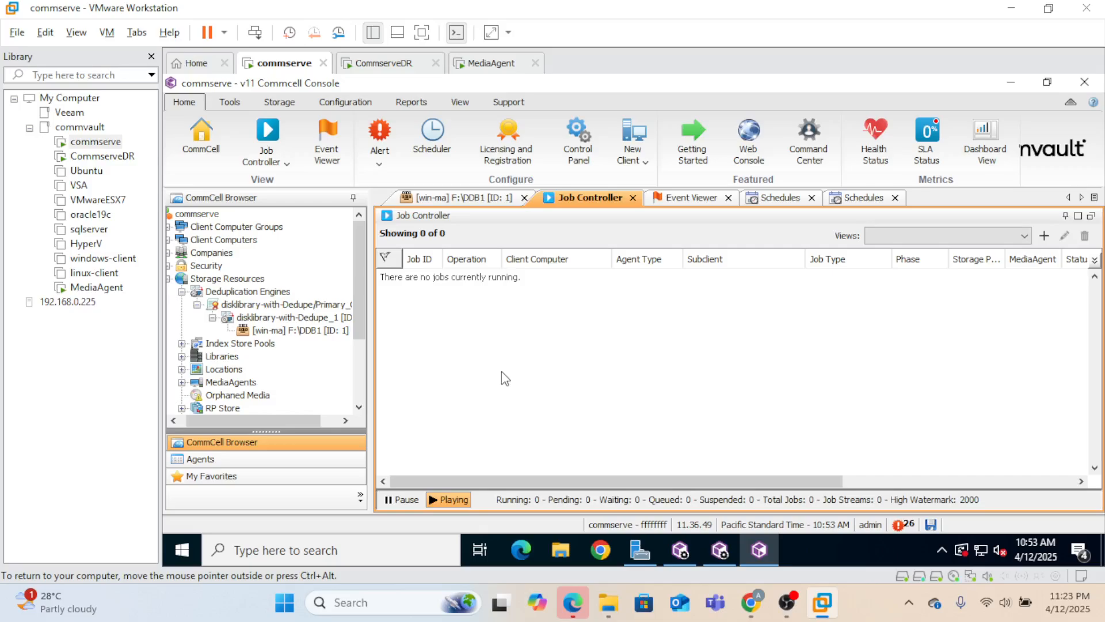
pyautogui.click(524, 279)
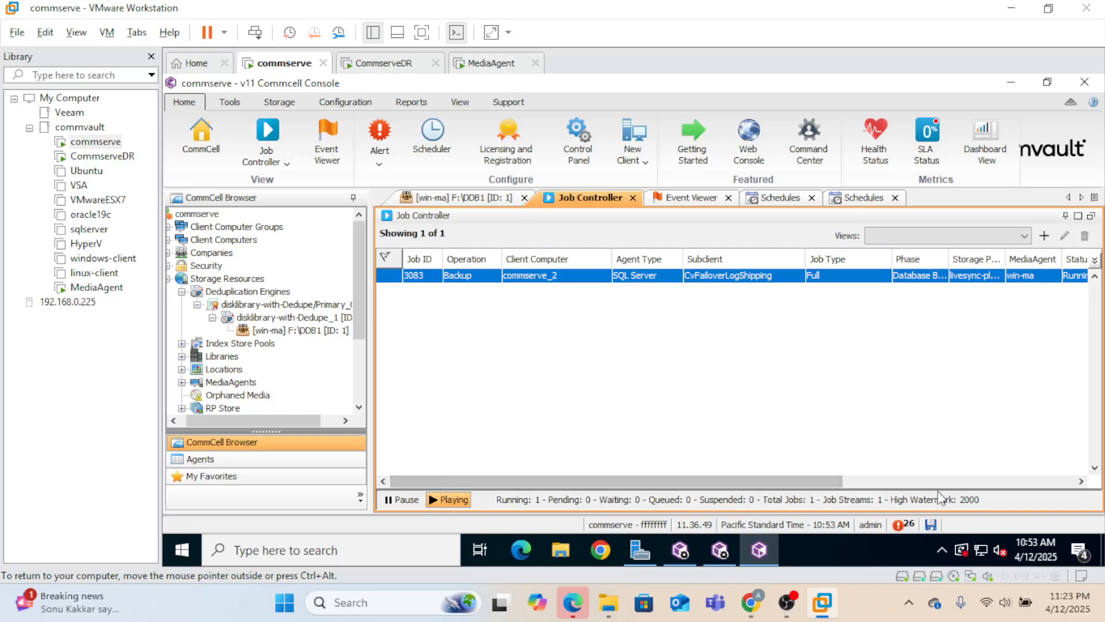
pyautogui.moveTo(806, 485)
pyautogui.mouseDown()
pyautogui.moveTo(942, 483)
pyautogui.moveTo(806, 484)
pyautogui.mouseUp()
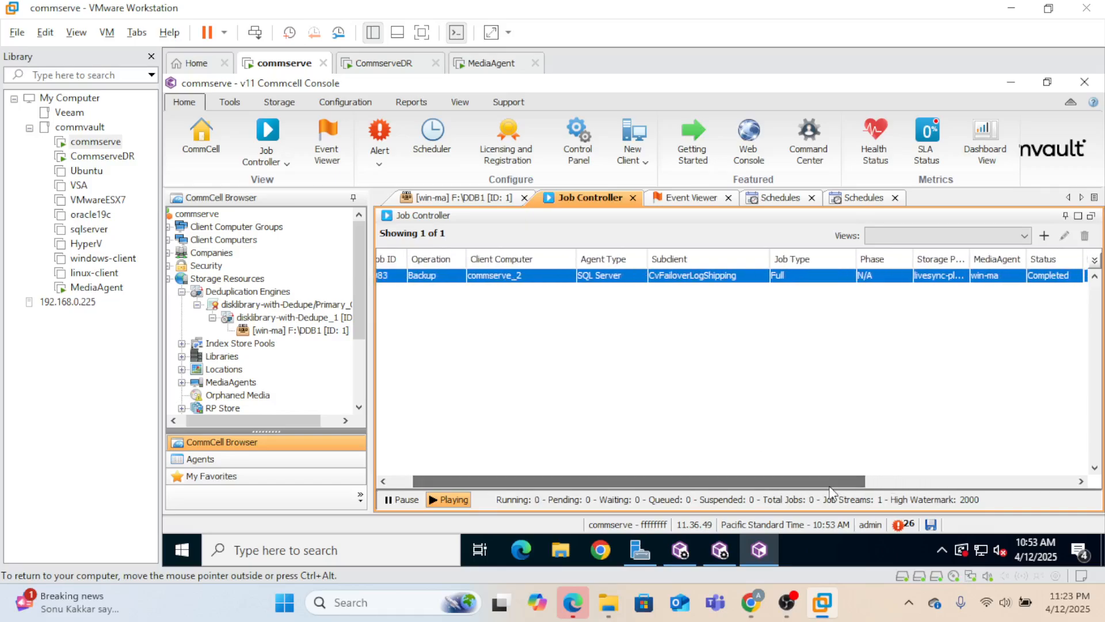
pyautogui.click(751, 603)
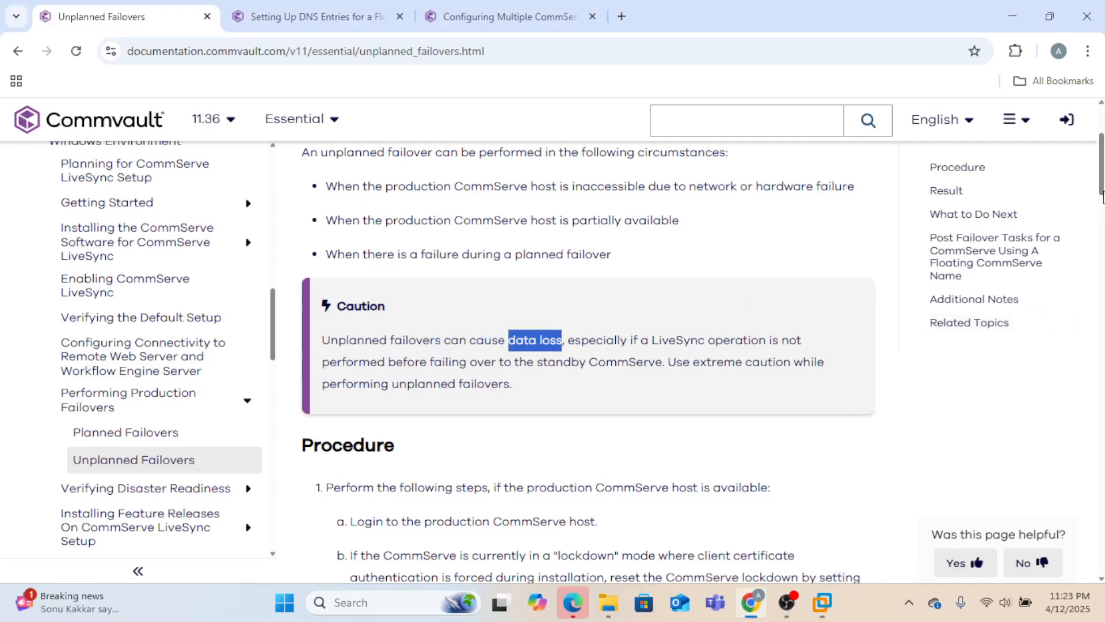
pyautogui.moveTo(1102, 183); pyautogui.dragTo(1101, 235)
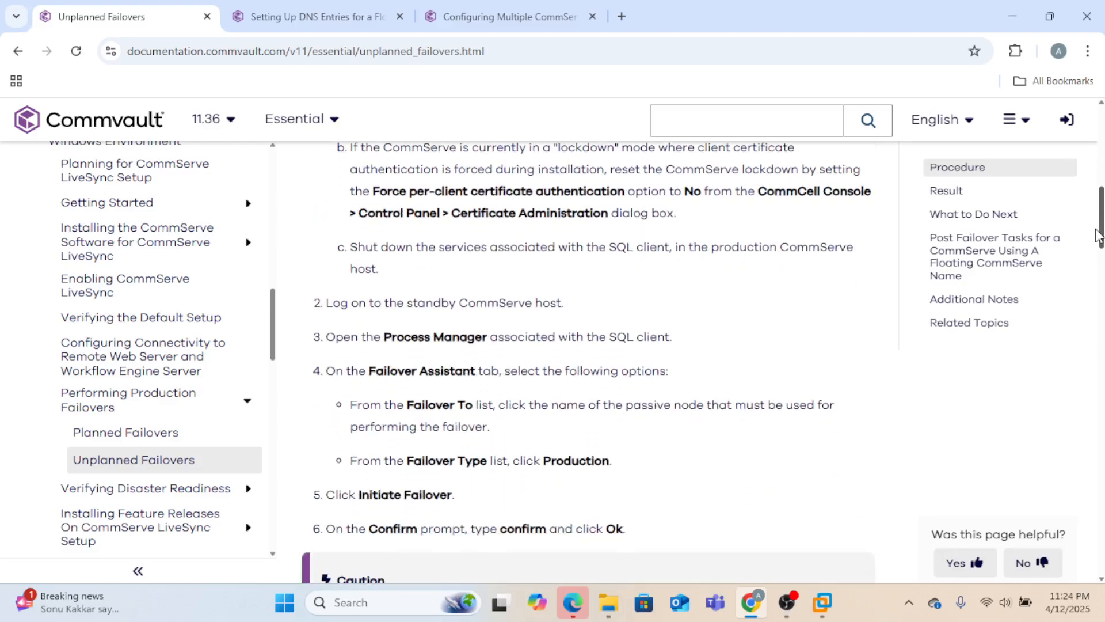
pyautogui.moveTo(360, 373); pyautogui.dragTo(578, 432)
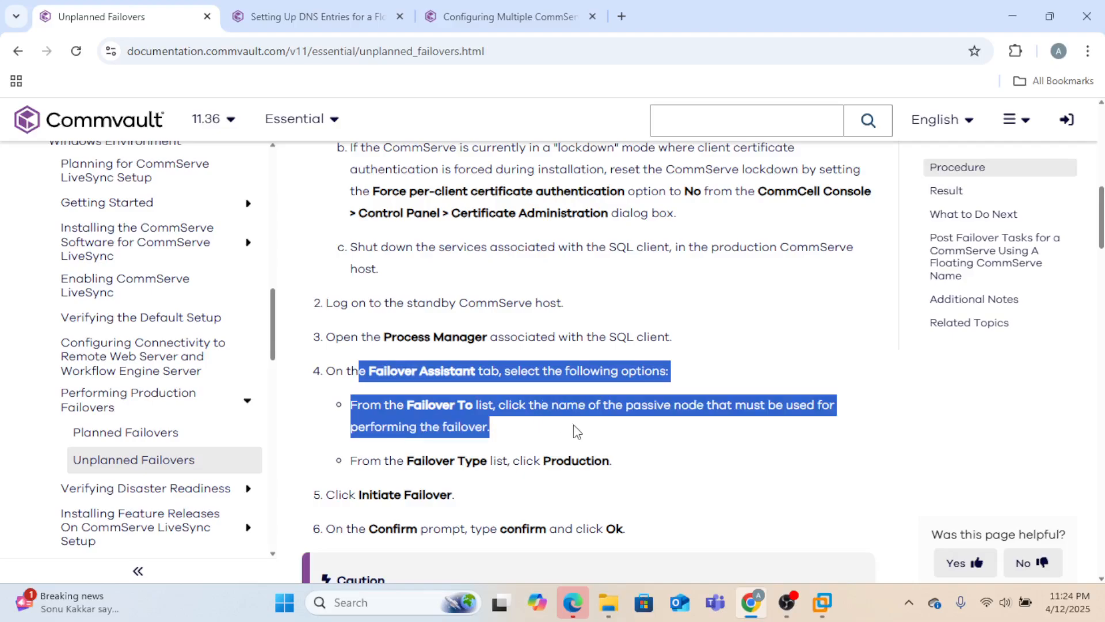
pyautogui.click(578, 431)
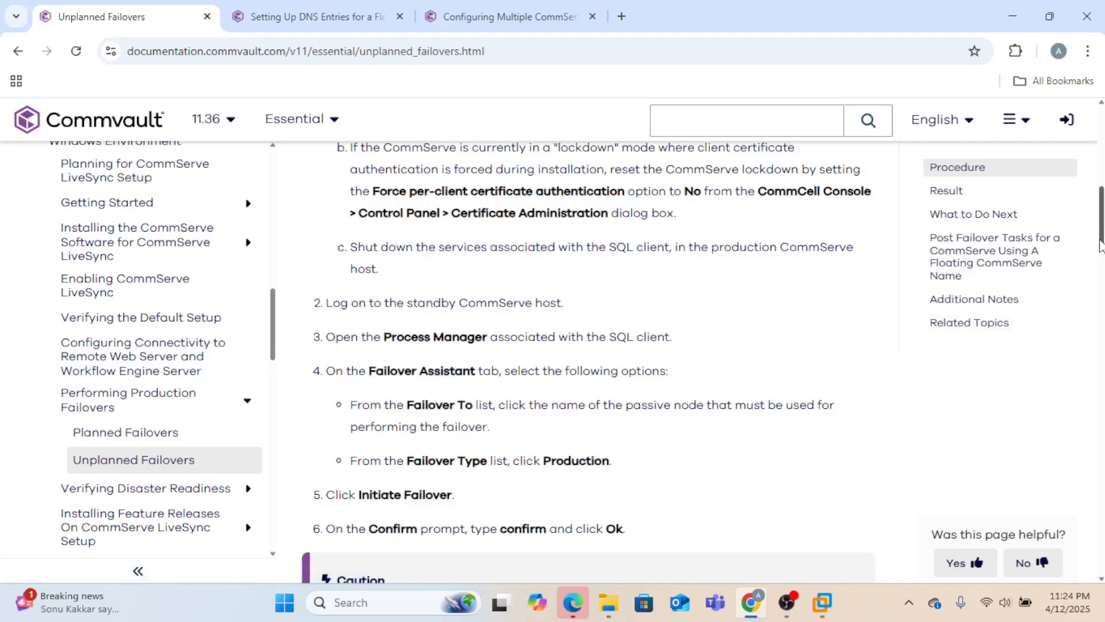
pyautogui.moveTo(1101, 236); pyautogui.dragTo(1101, 221)
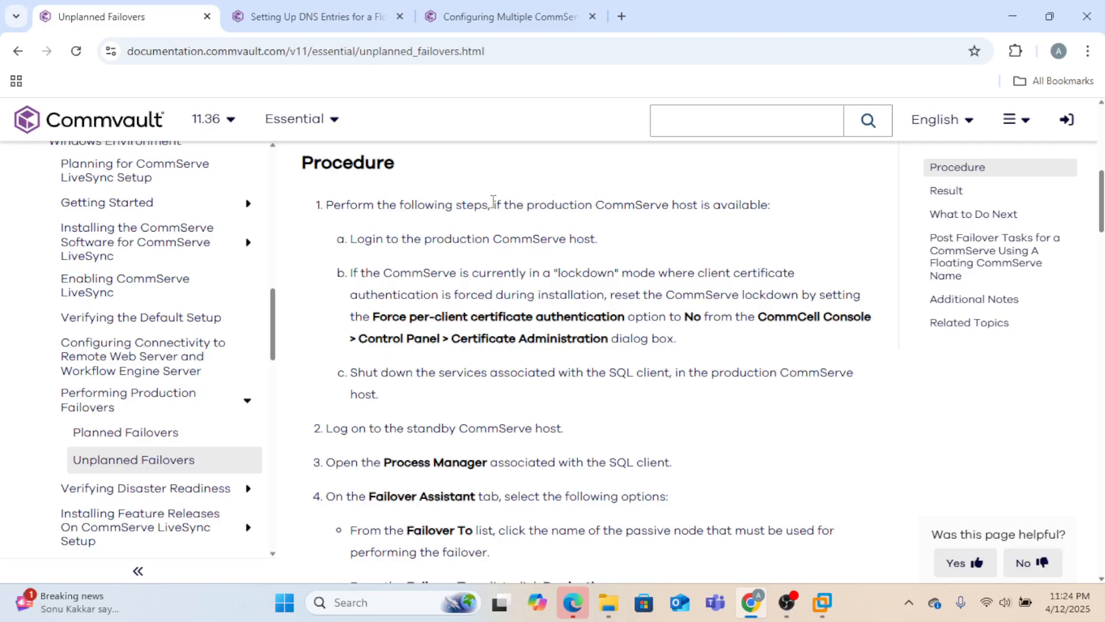
pyautogui.moveTo(493, 207); pyautogui.dragTo(780, 216)
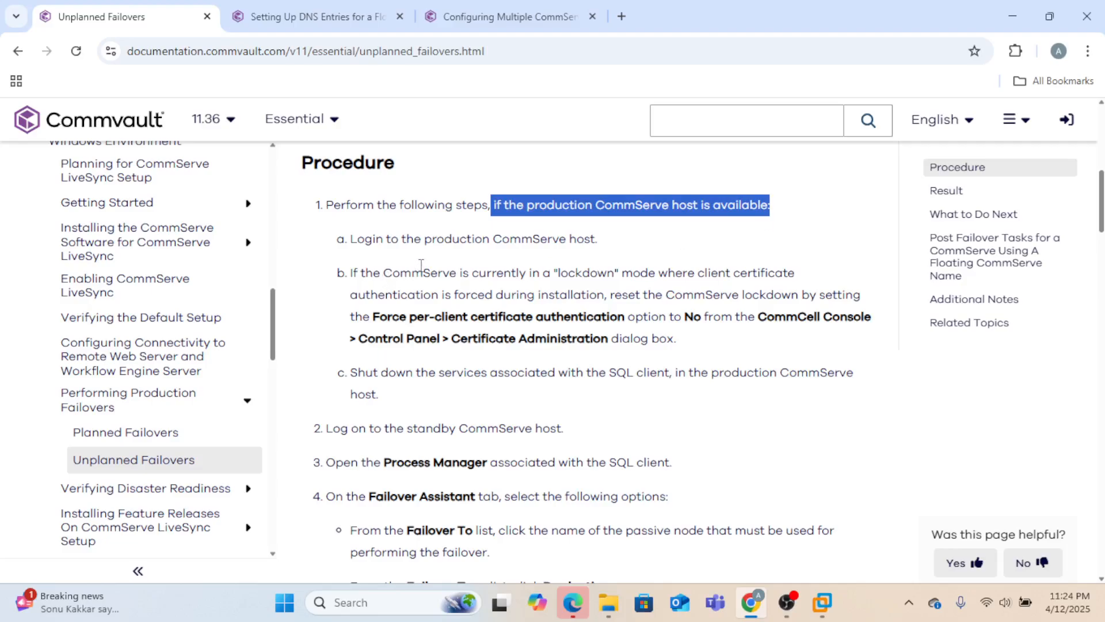
pyautogui.moveTo(358, 372); pyautogui.dragTo(772, 368)
pyautogui.moveTo(359, 429); pyautogui.dragTo(522, 429)
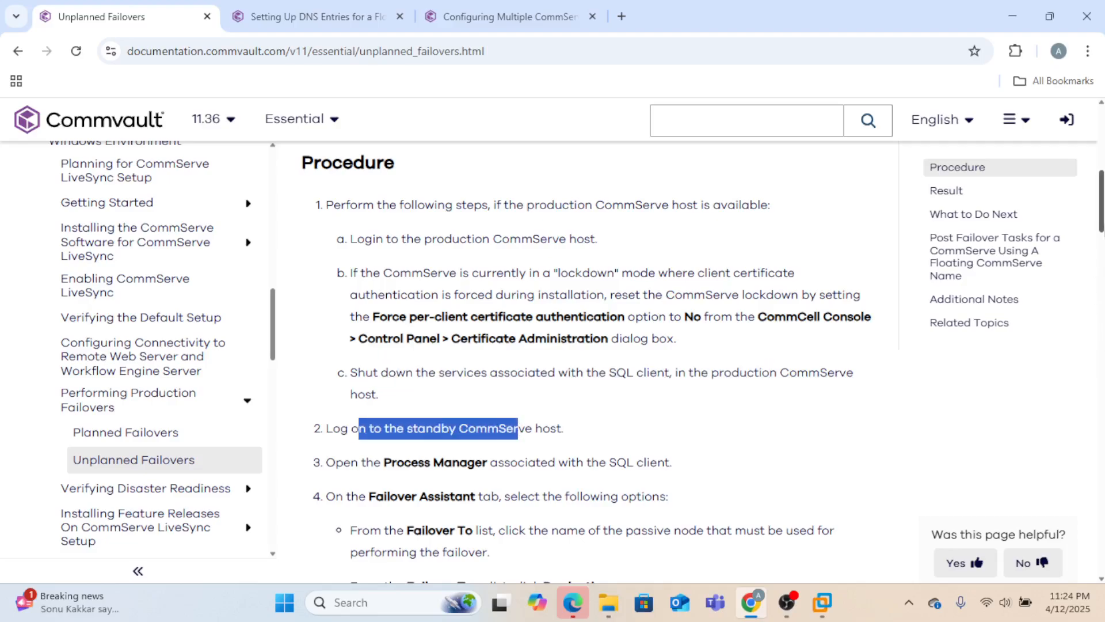
pyautogui.scroll(-2, 576, 334)
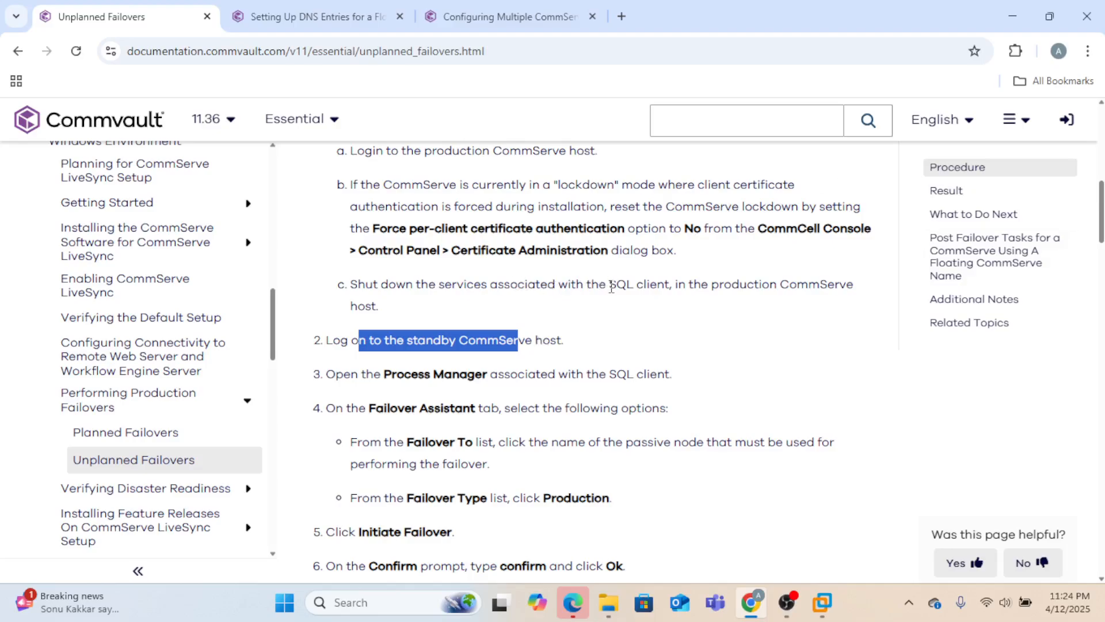
pyautogui.moveTo(612, 287); pyautogui.dragTo(677, 284)
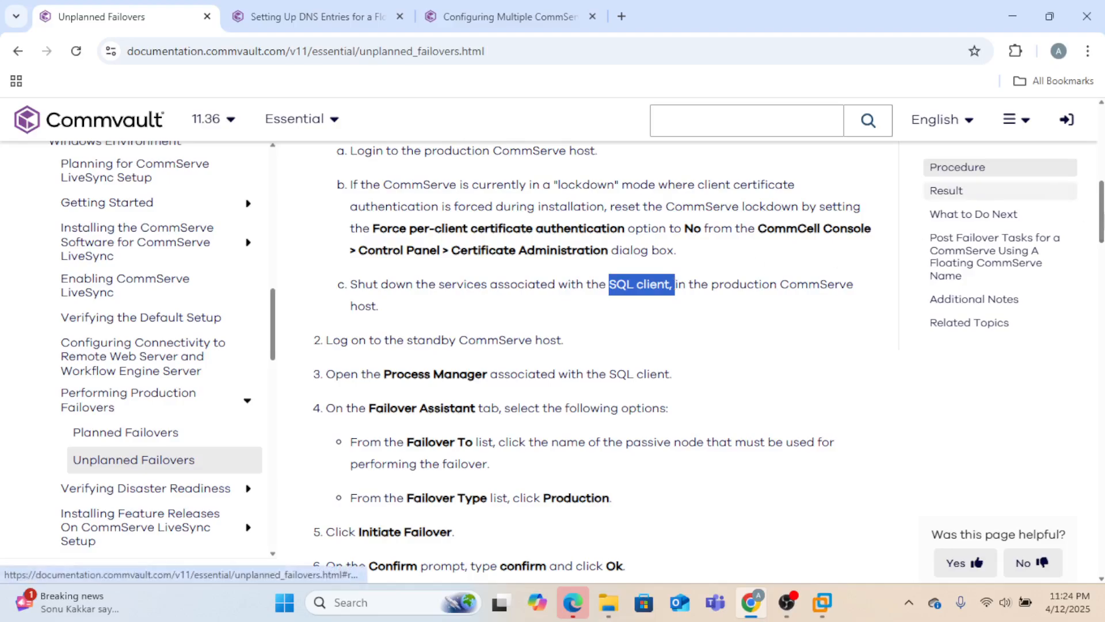
pyautogui.moveTo(1101, 213); pyautogui.dragTo(1101, 236)
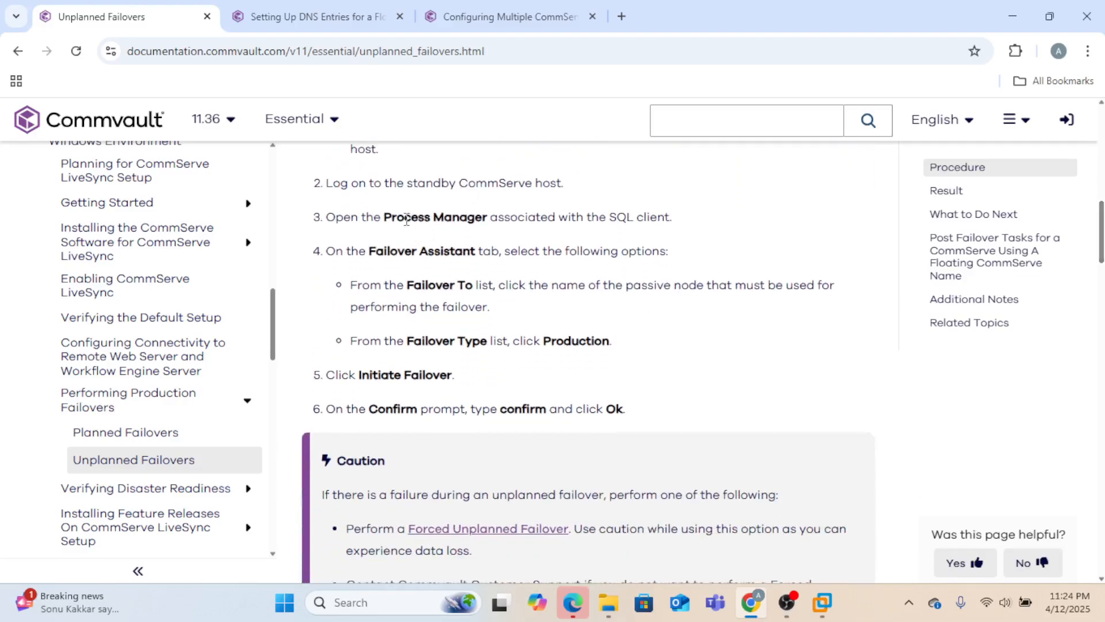
pyautogui.moveTo(388, 216); pyautogui.dragTo(477, 212)
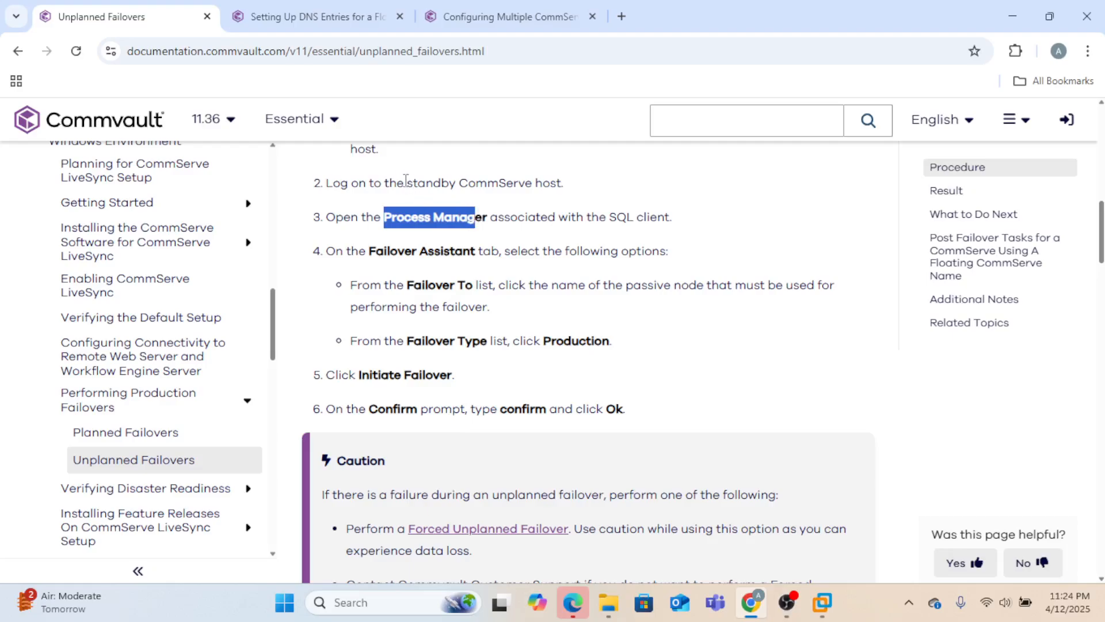
pyautogui.moveTo(405, 181); pyautogui.dragTo(532, 185)
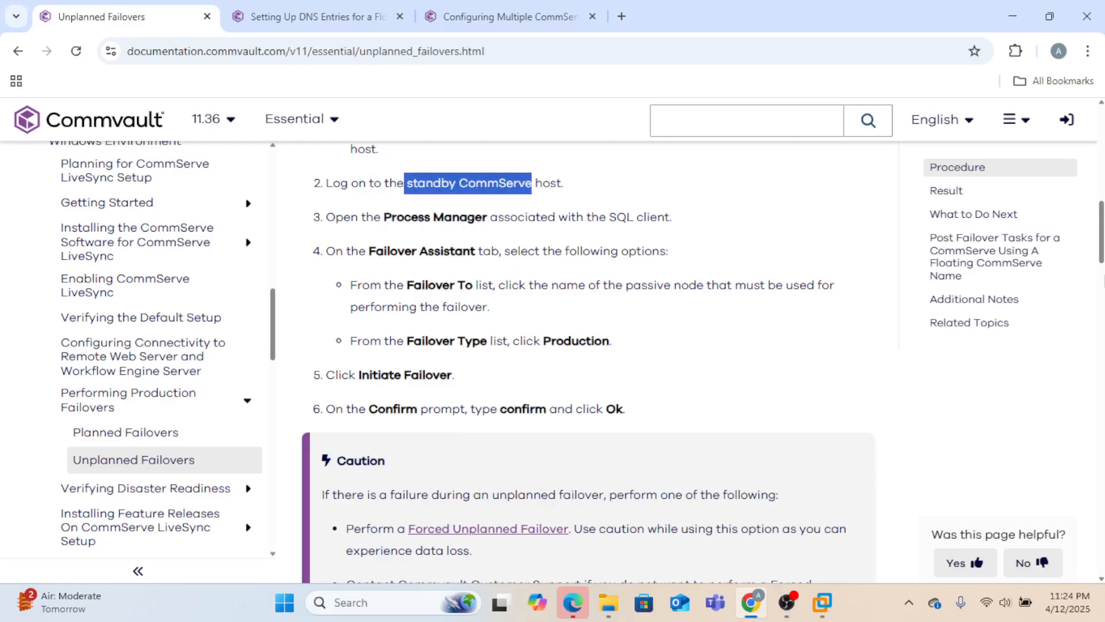
pyautogui.scroll(-4, 1102, 276)
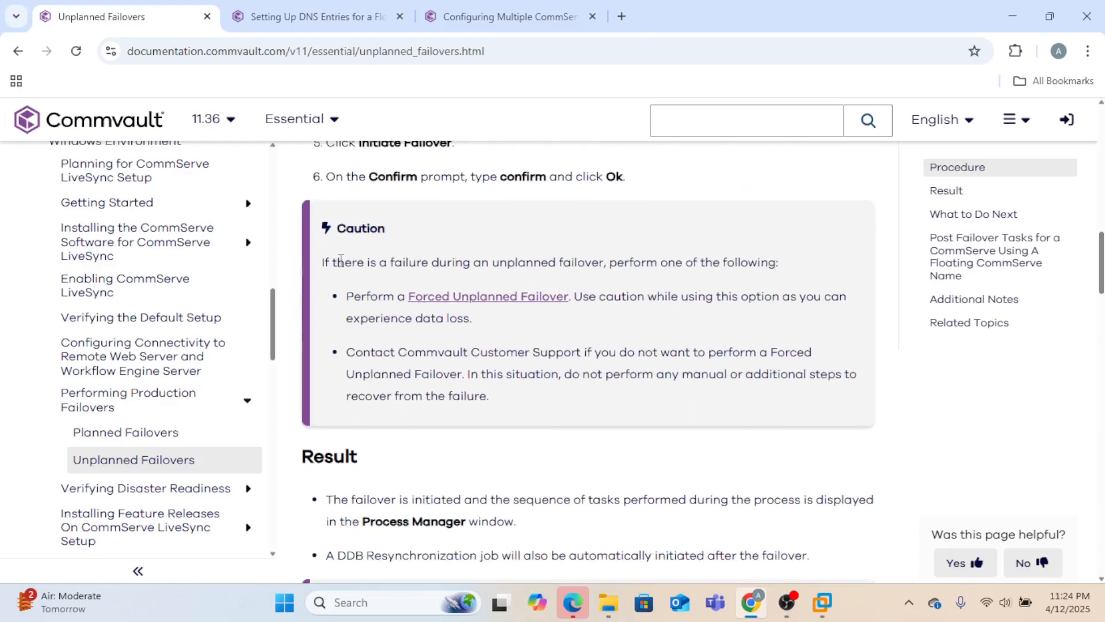
pyautogui.moveTo(341, 260); pyautogui.dragTo(508, 259)
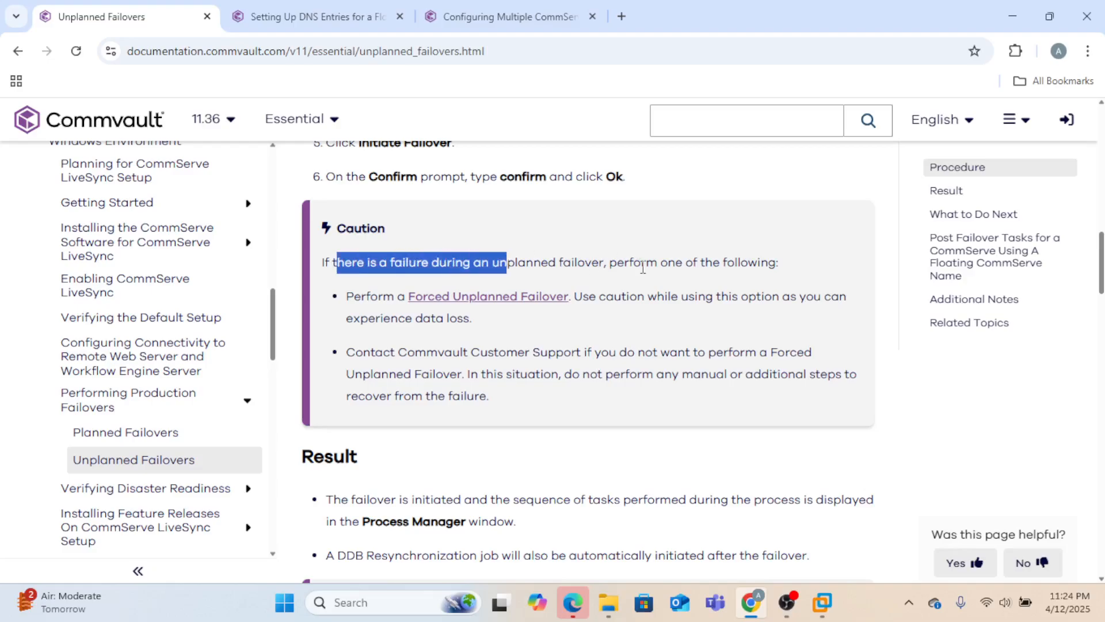
pyautogui.moveTo(695, 270); pyautogui.dragTo(915, 308)
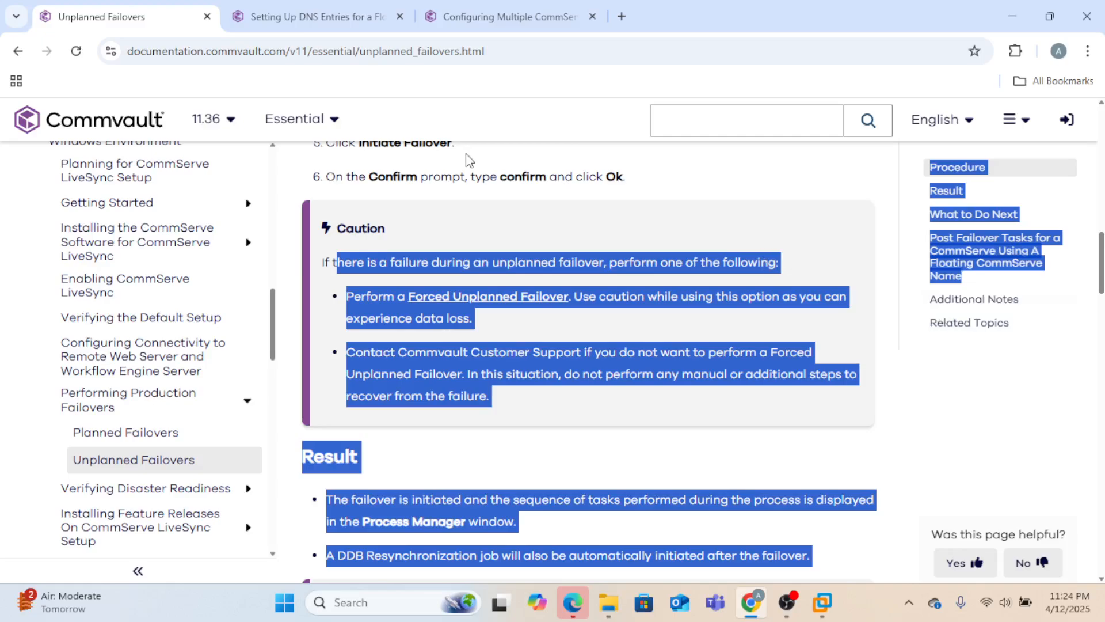
pyautogui.moveTo(469, 160); pyautogui.dragTo(319, 351)
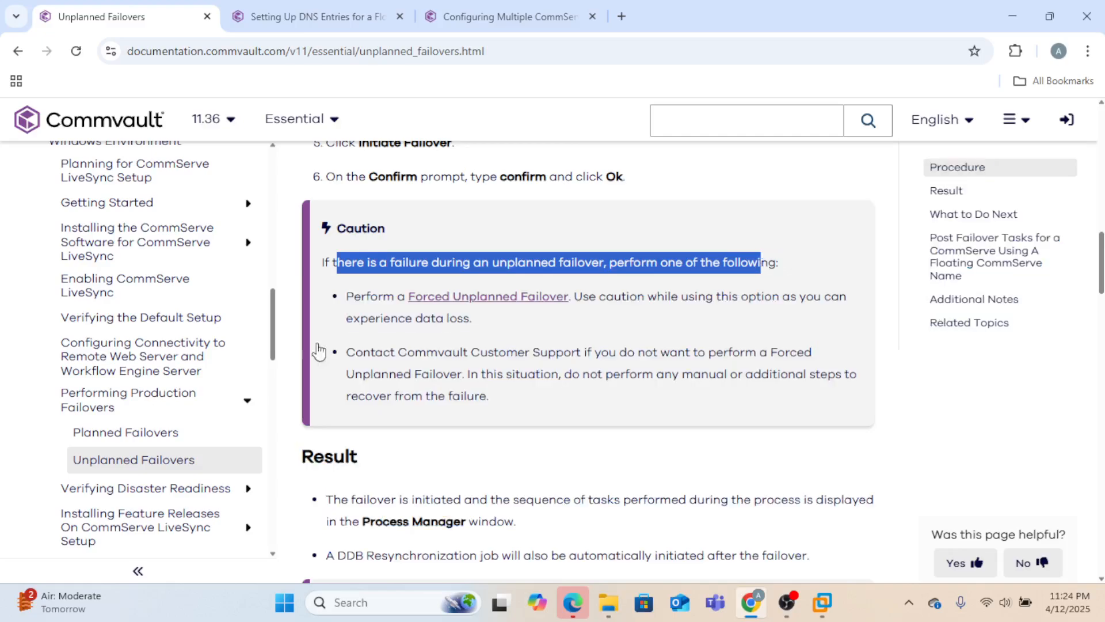
pyautogui.click(547, 257)
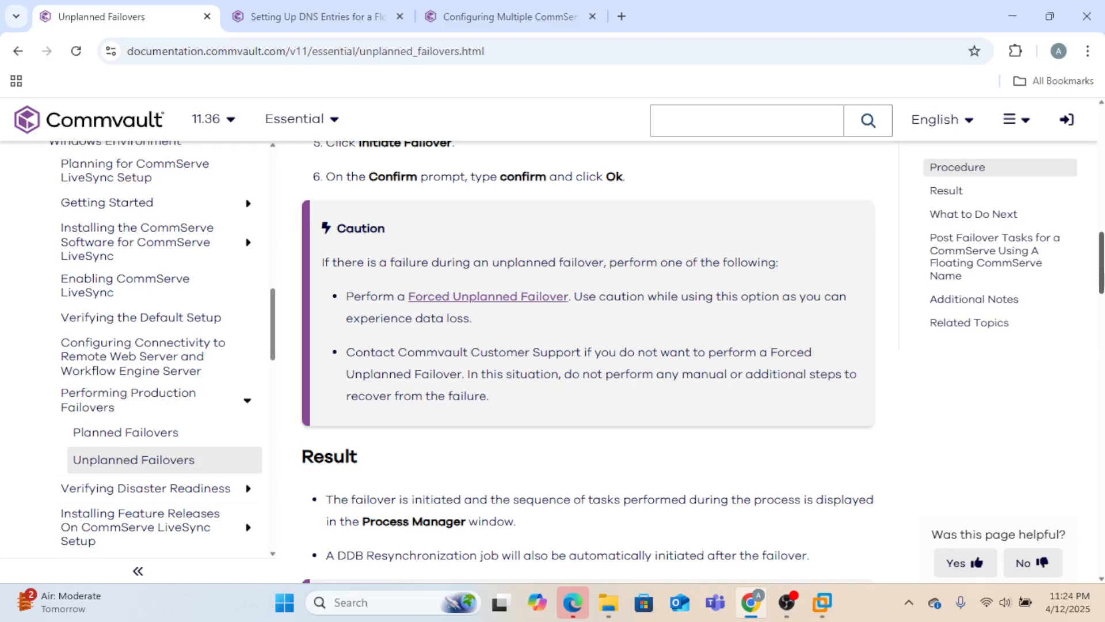
pyautogui.moveTo(1100, 278); pyautogui.dragTo(1102, 406)
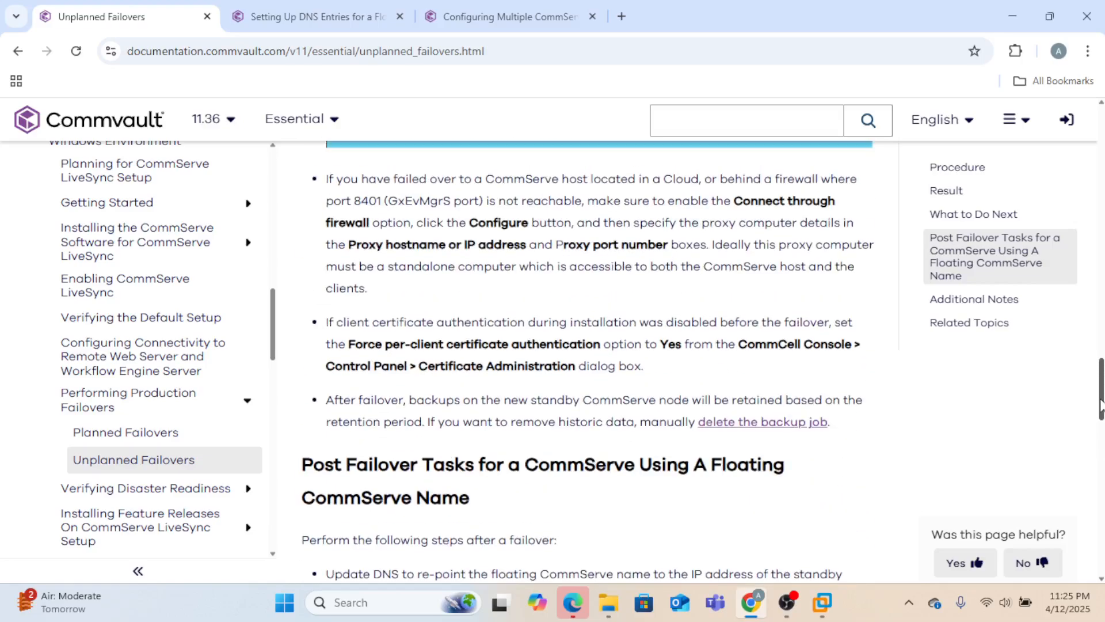
# - On the commserve console, run the LiveSync failover schedule immediately from the schedules list
pyautogui.click(823, 608)
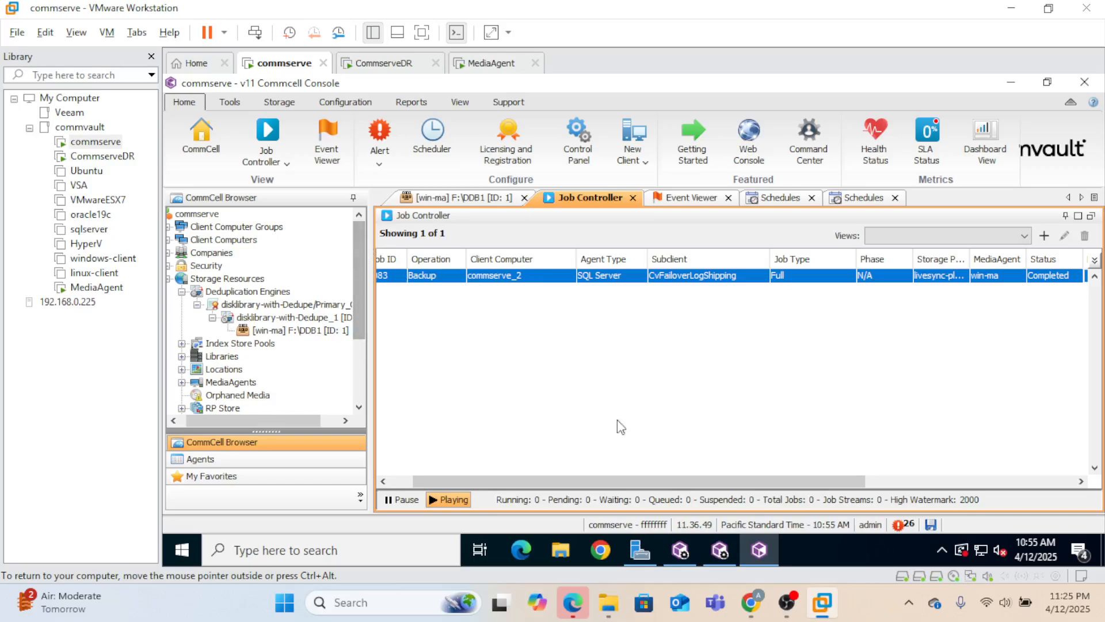
pyautogui.click(861, 198)
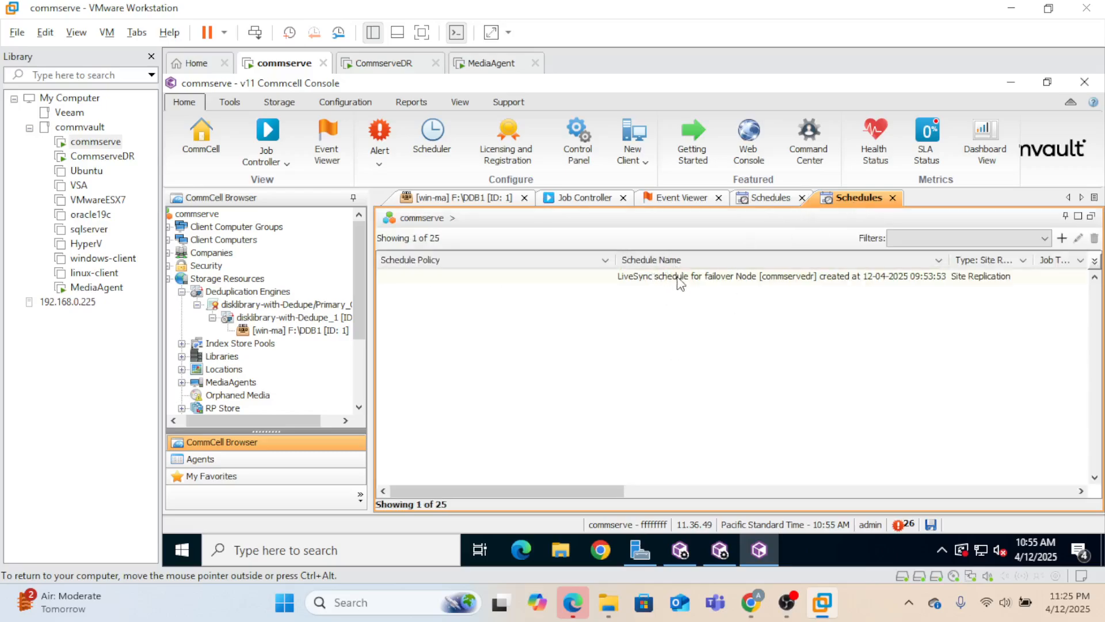
pyautogui.click(678, 279)
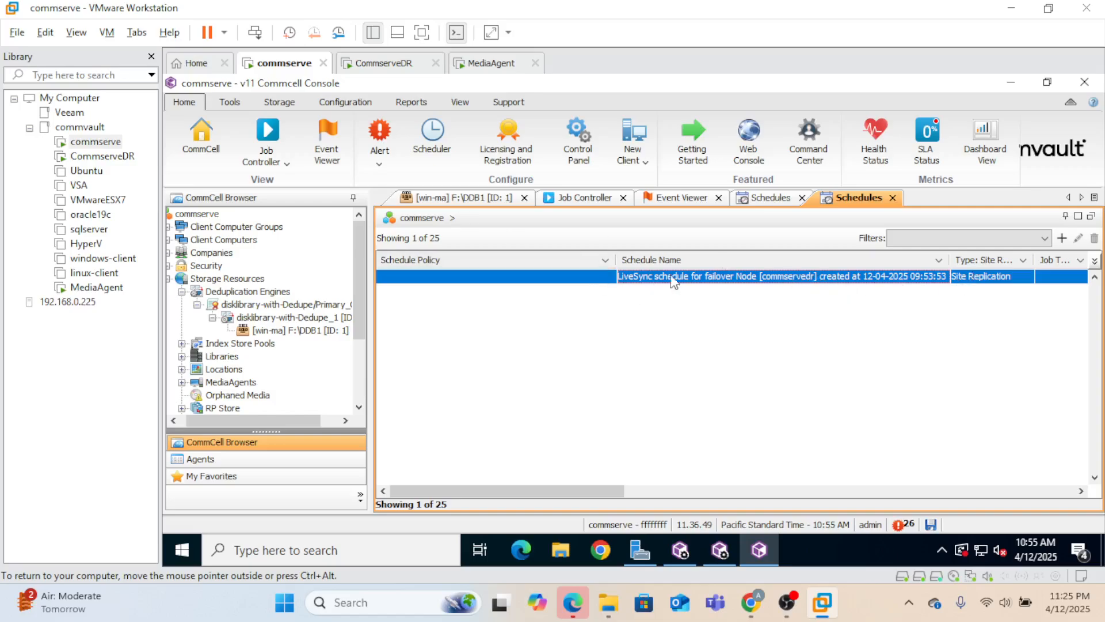
pyautogui.rightClick(720, 280)
pyautogui.click(777, 394)
pyautogui.click(595, 203)
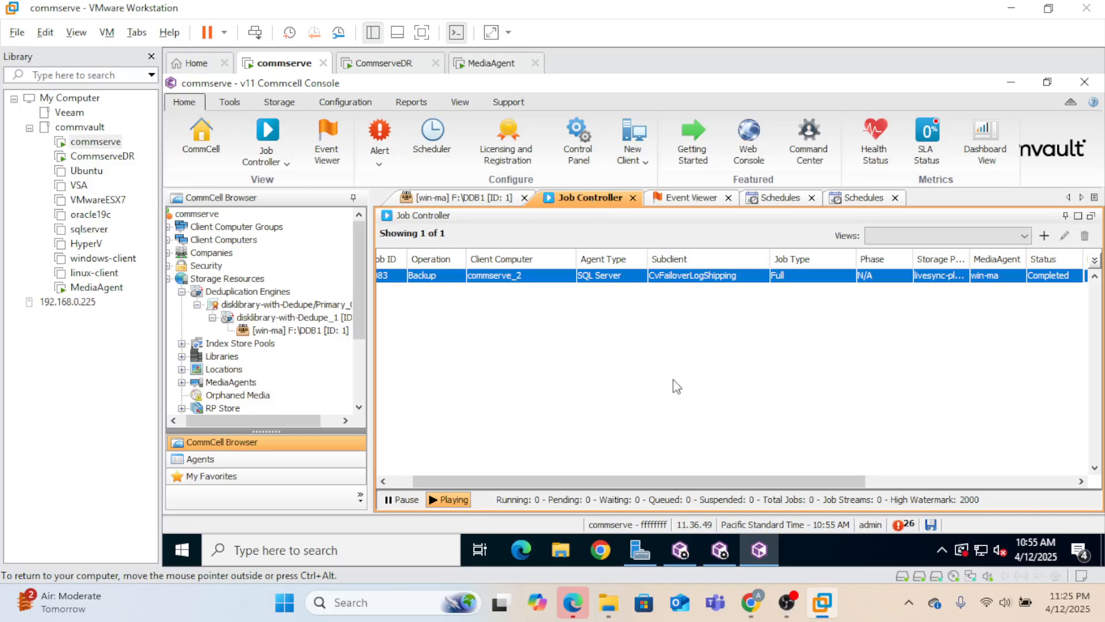
# - List all CommCell schedules and filter the Type column to Site Replication
pyautogui.click(218, 215)
pyautogui.rightClick(218, 215)
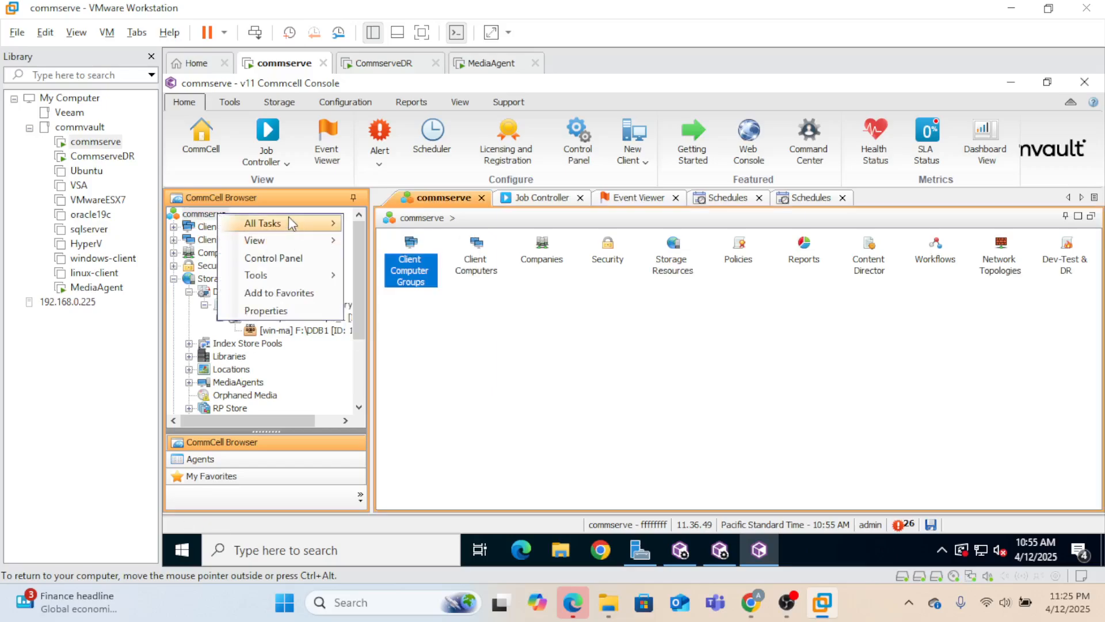
pyautogui.moveTo(289, 219)
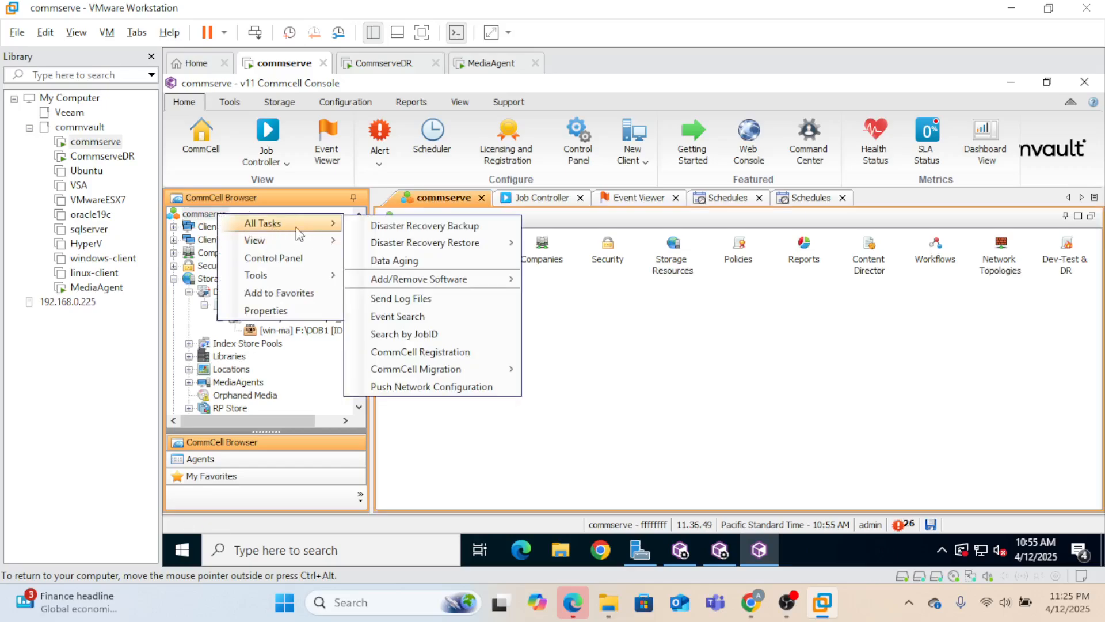
pyautogui.moveTo(299, 243)
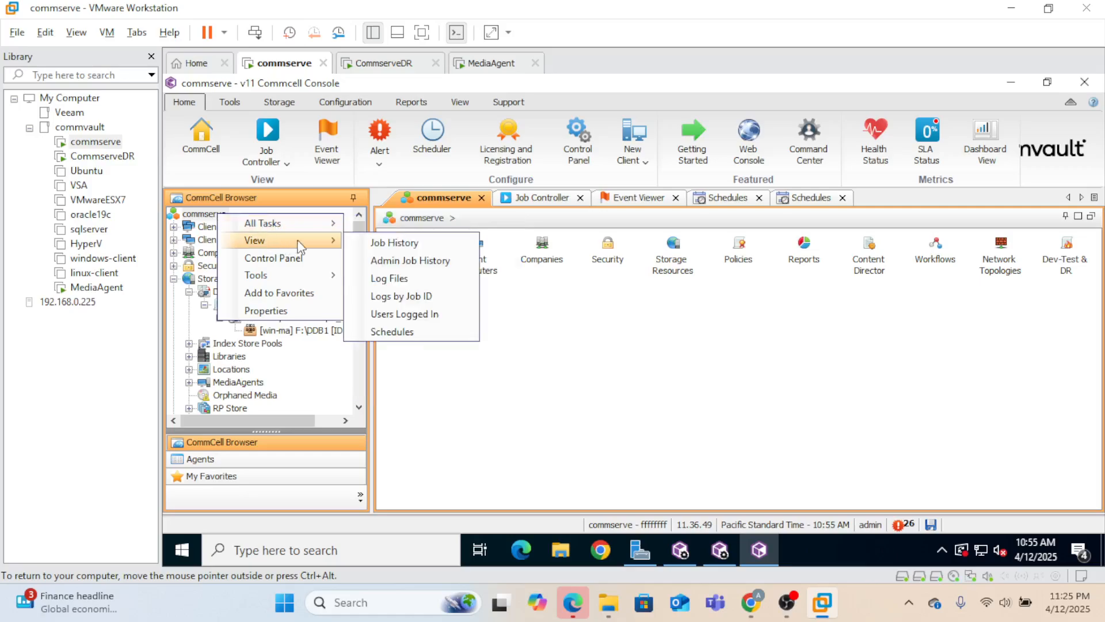
pyautogui.click(392, 332)
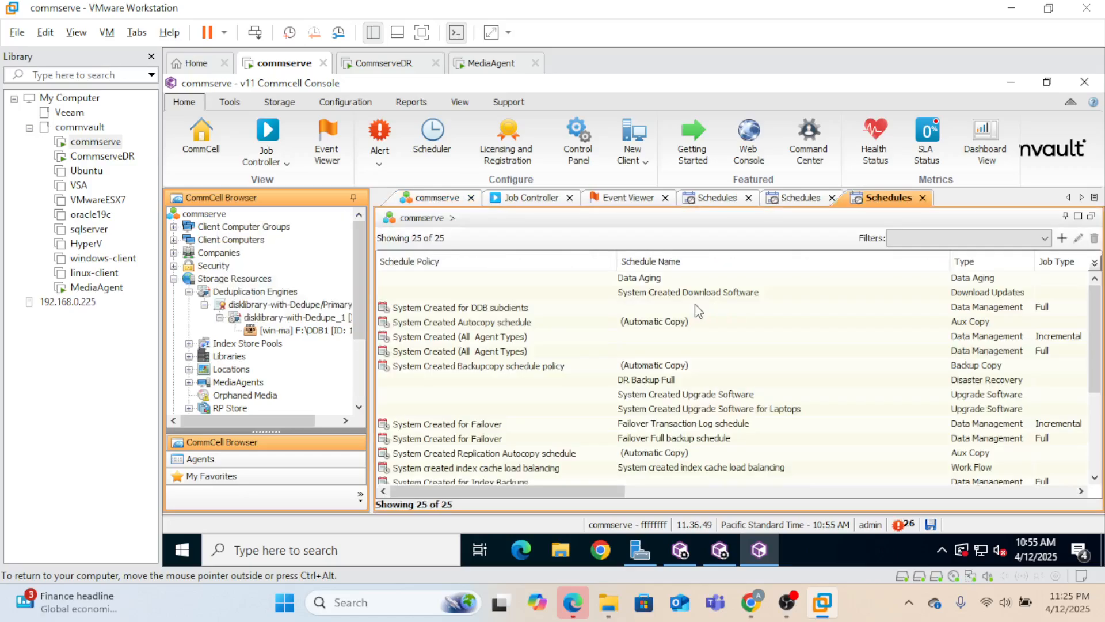
pyautogui.rightClick(975, 267)
pyautogui.click(1014, 445)
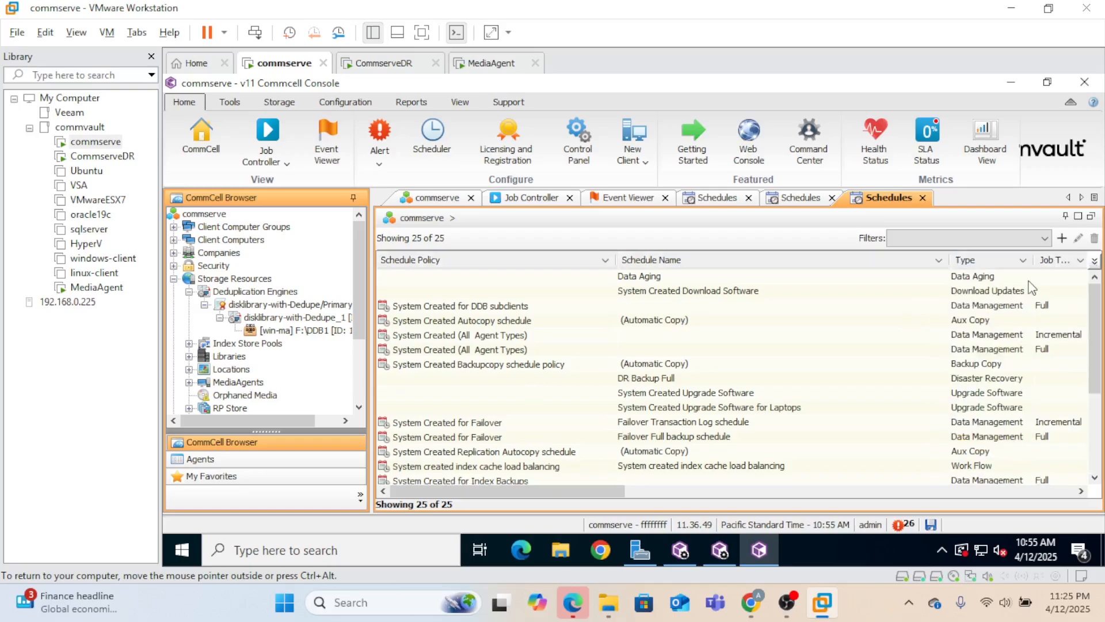
pyautogui.click(1023, 260)
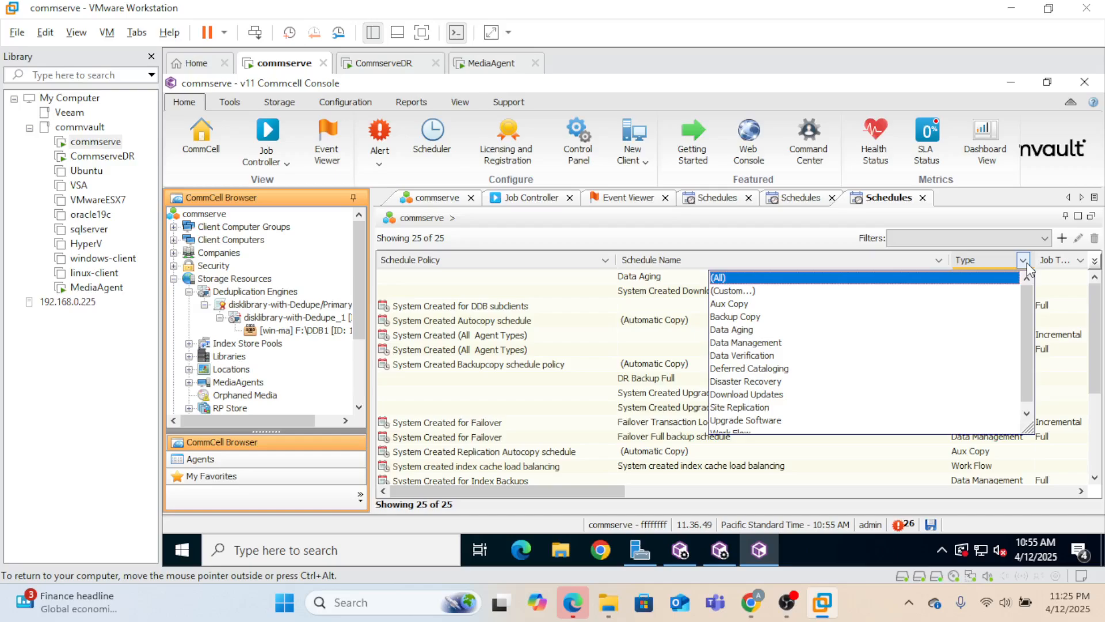
pyautogui.click(773, 406)
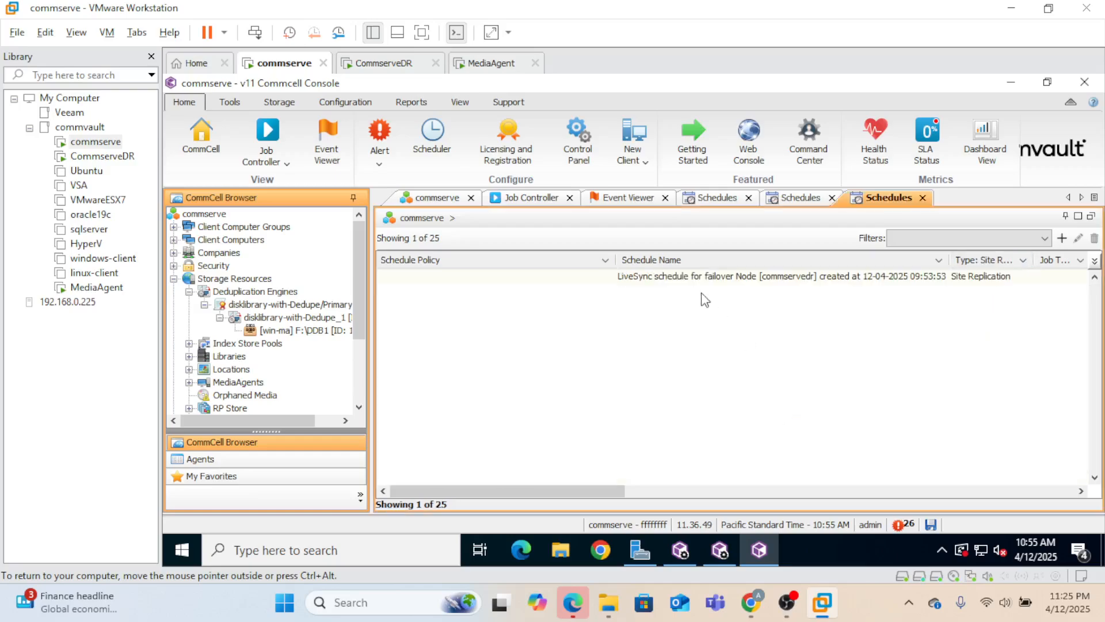
# - Run the LiveSync schedule immediately and select replication job 3084 in Job Controller
pyautogui.click(663, 284)
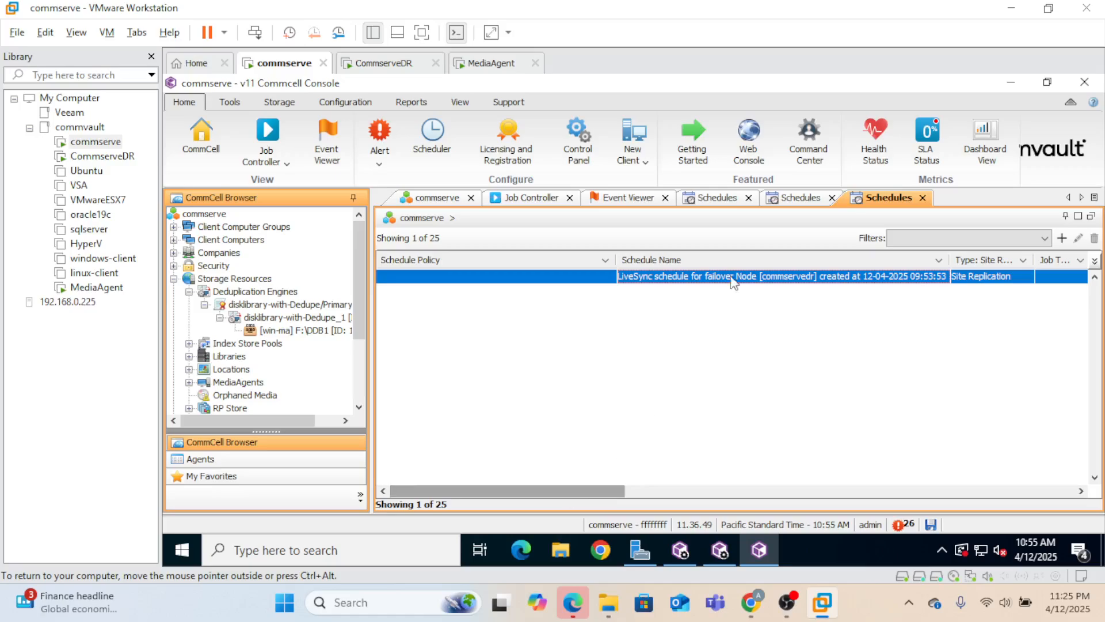
pyautogui.rightClick(569, 282)
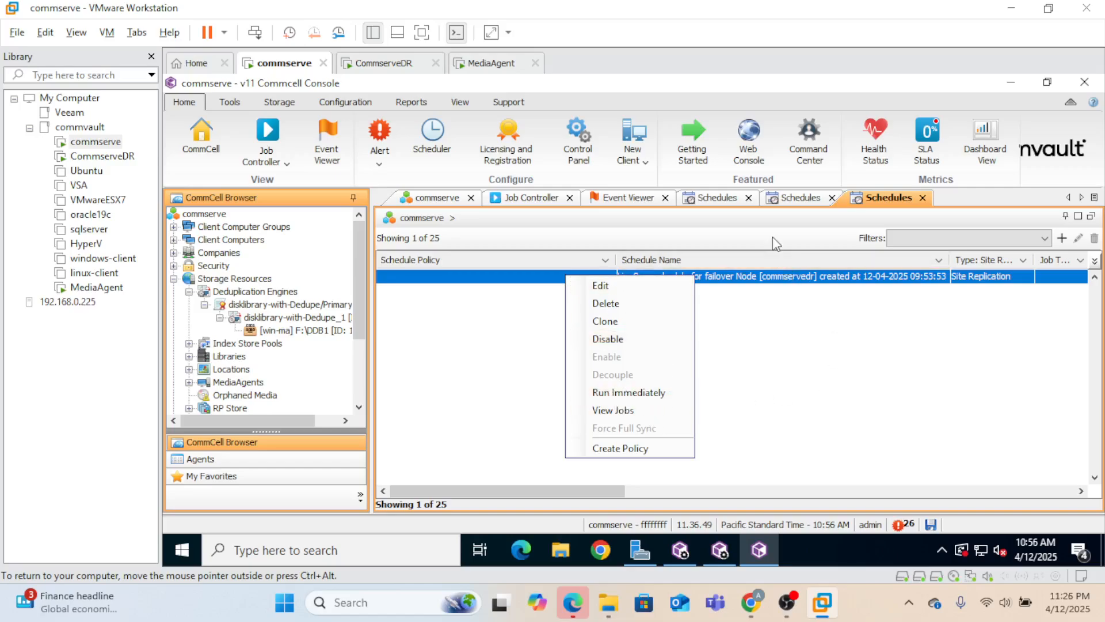
pyautogui.click(632, 397)
pyautogui.click(536, 199)
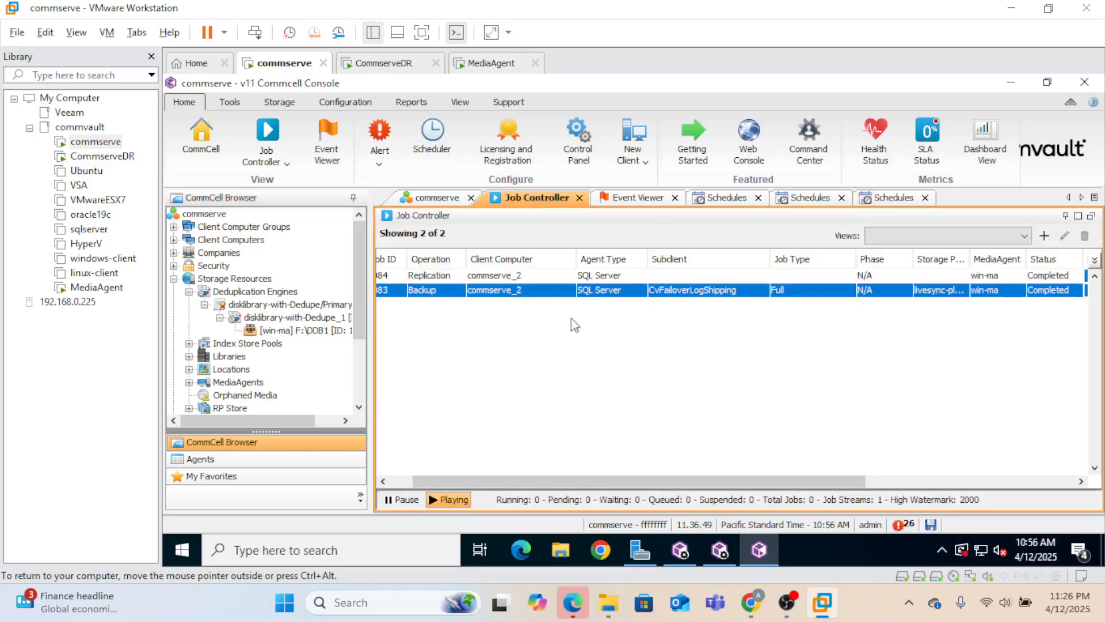
pyautogui.click(503, 275)
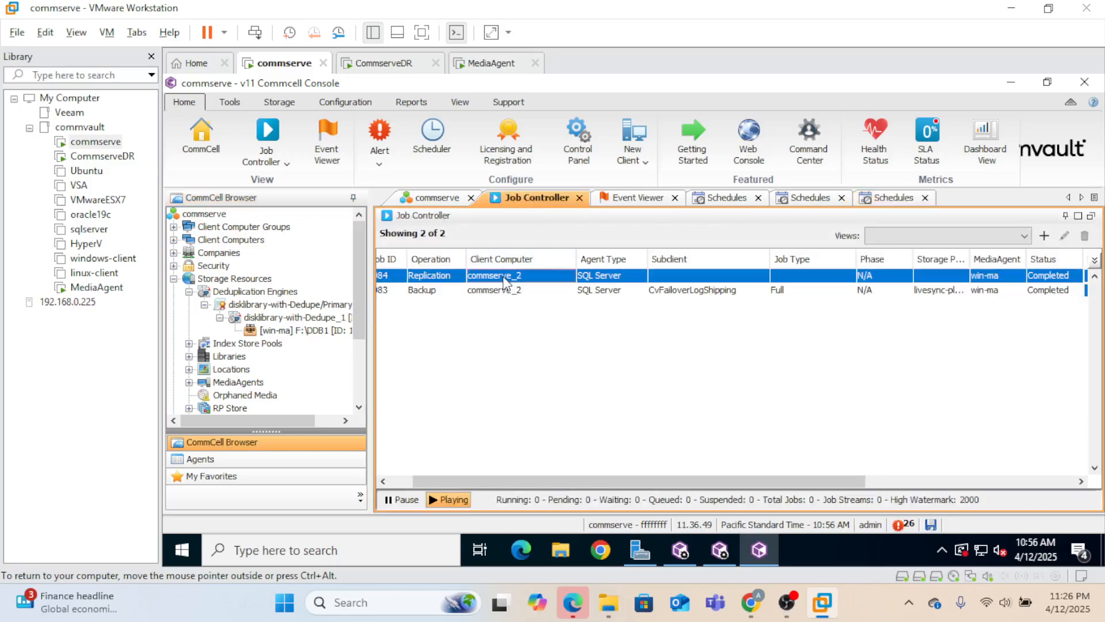
pyautogui.moveTo(715, 481)
pyautogui.mouseDown()
pyautogui.moveTo(786, 486)
pyautogui.moveTo(710, 477)
pyautogui.mouseUp()
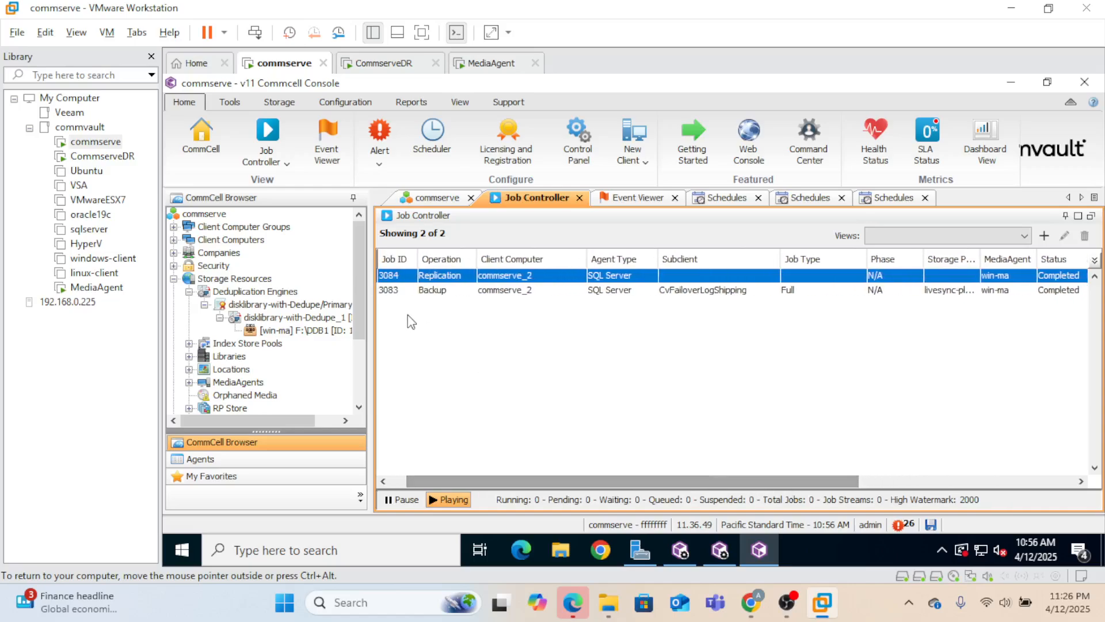
# - Power off the commserve VM from its Library Power menu and confirm Power Off
pyautogui.rightClick(105, 148)
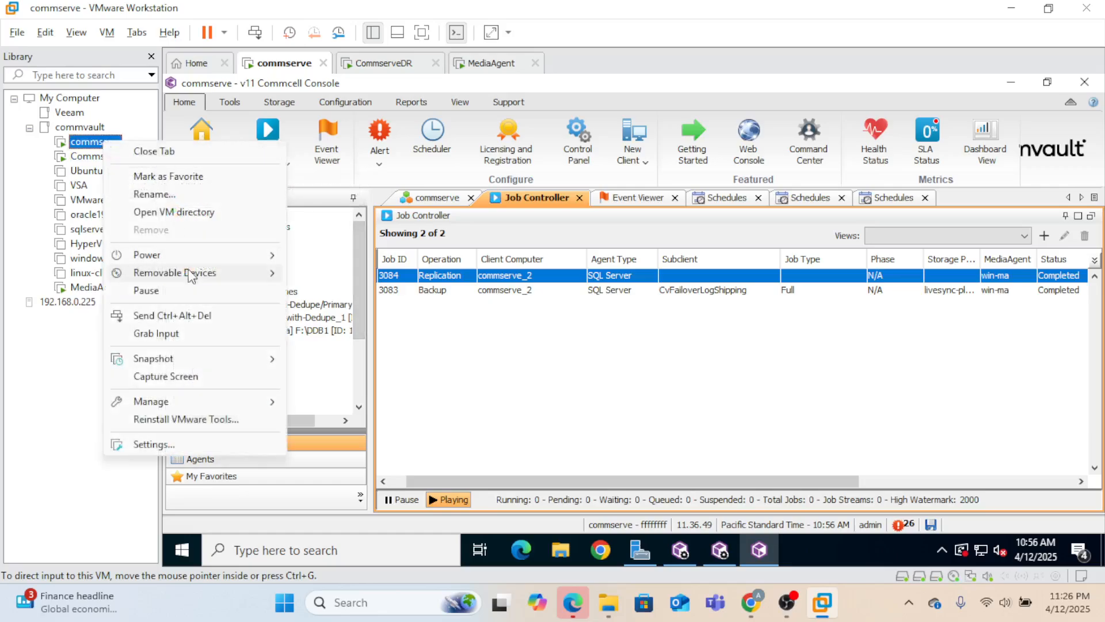
pyautogui.moveTo(243, 259)
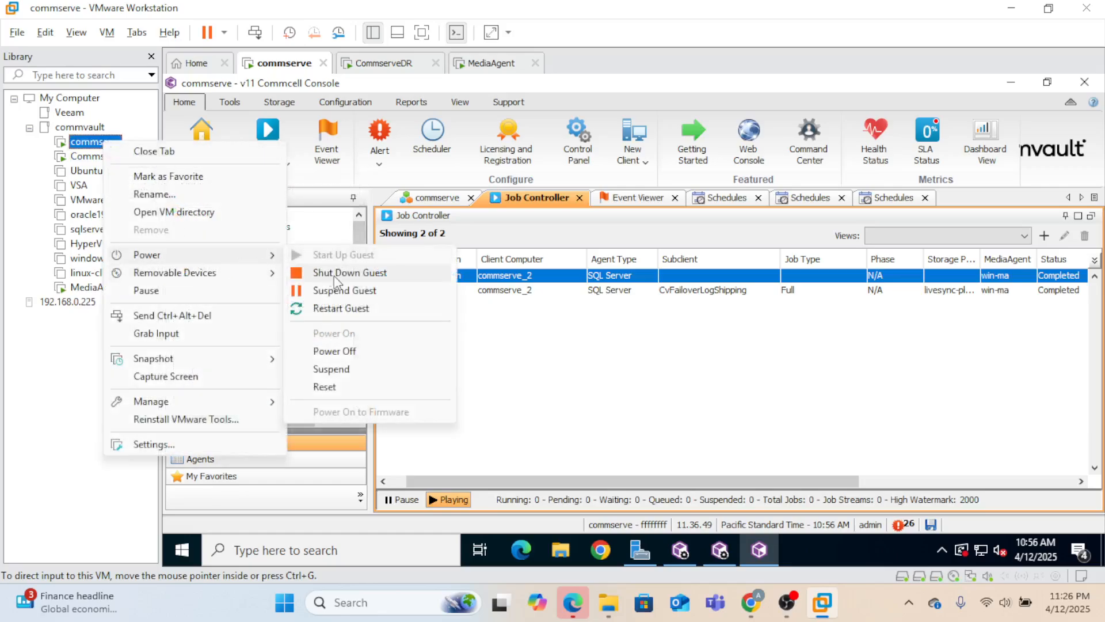
pyautogui.click(357, 351)
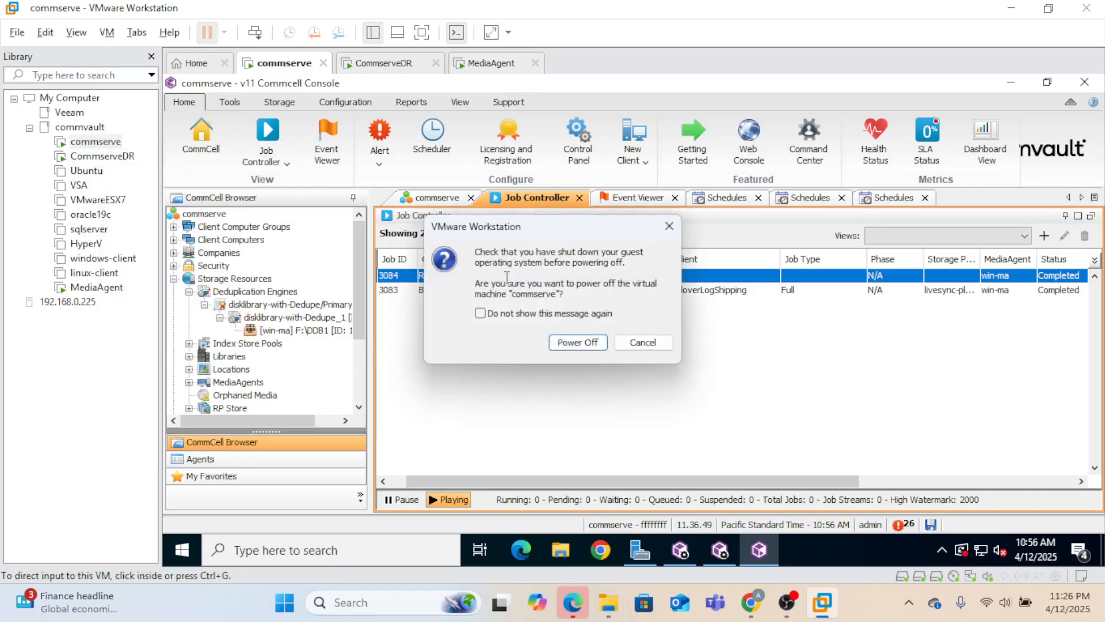
pyautogui.click(578, 344)
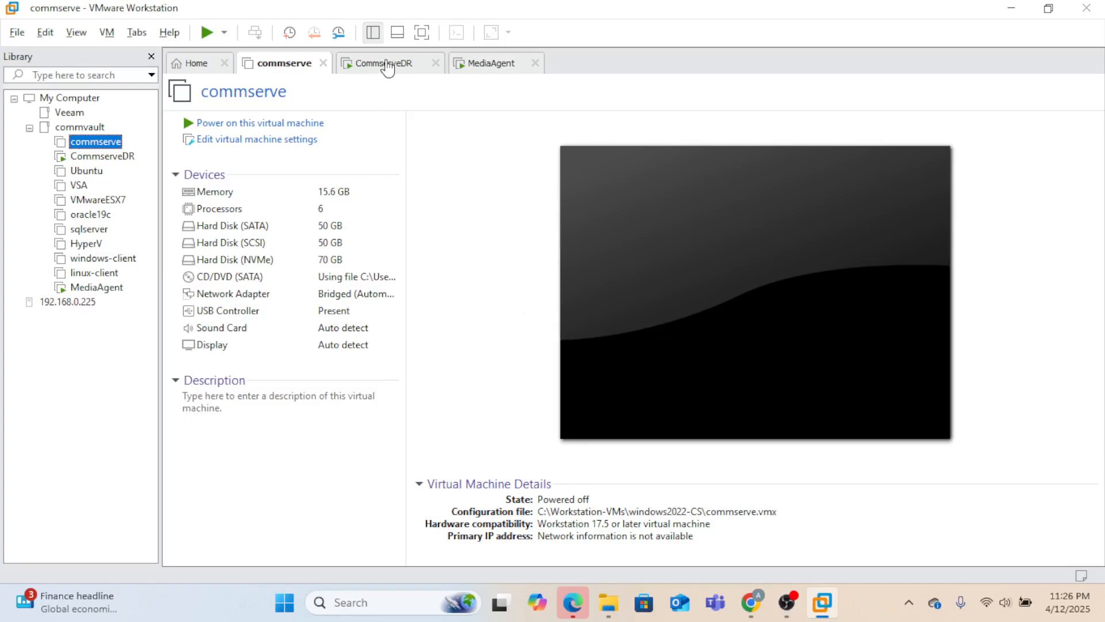
# - On CommserveDR, dismiss the login prompt and launch Commvault Process Manager (Failover)
pyautogui.click(384, 63)
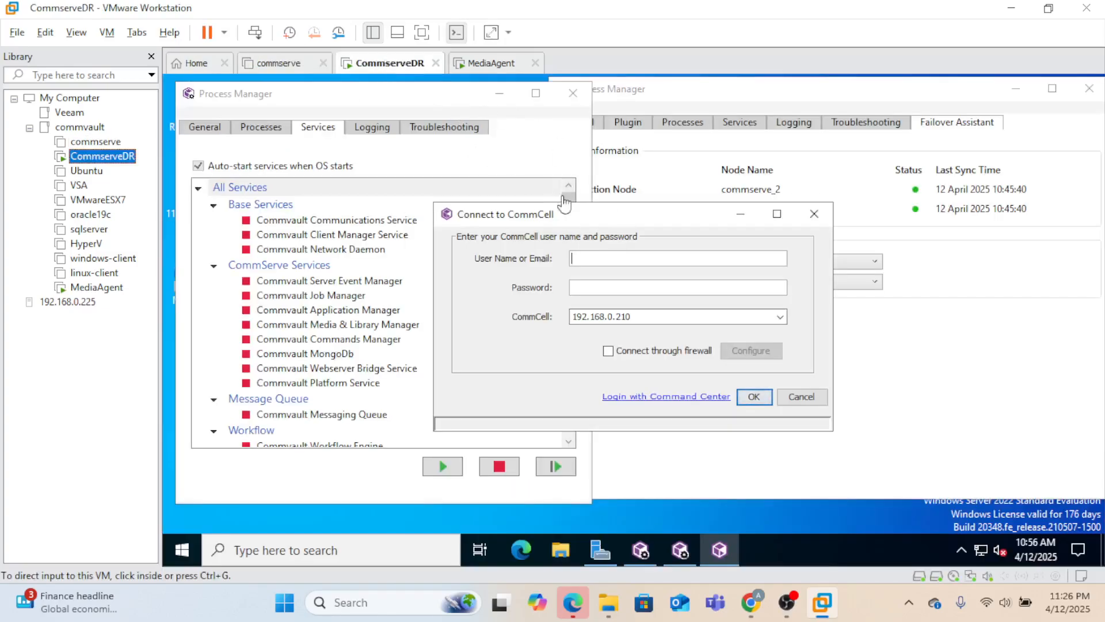
pyautogui.click(818, 220)
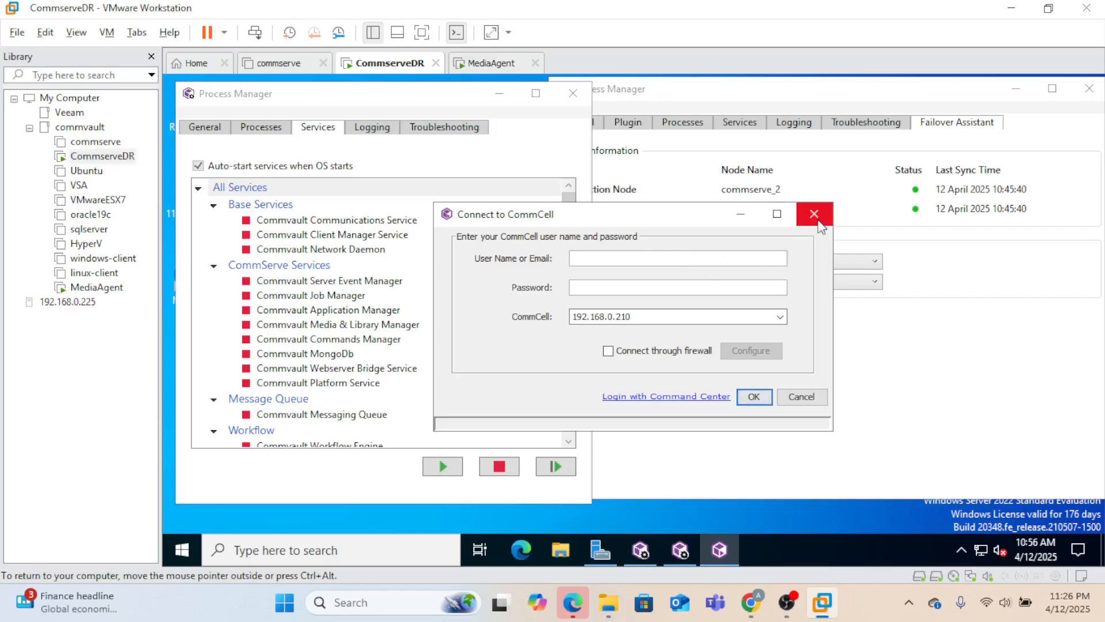
pyautogui.click(814, 214)
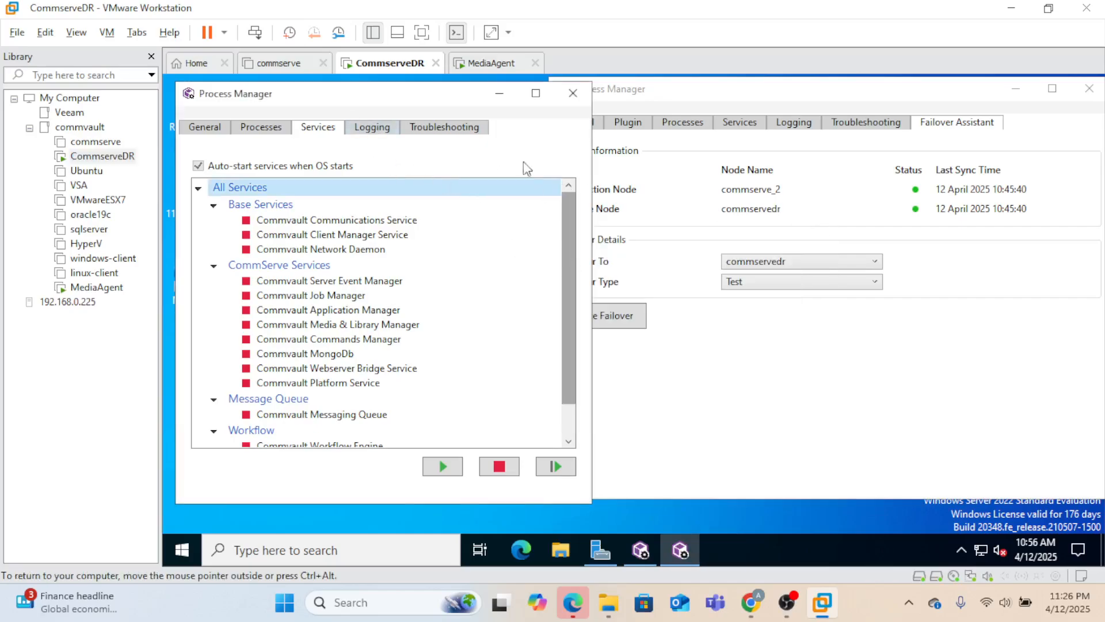
pyautogui.click(183, 551)
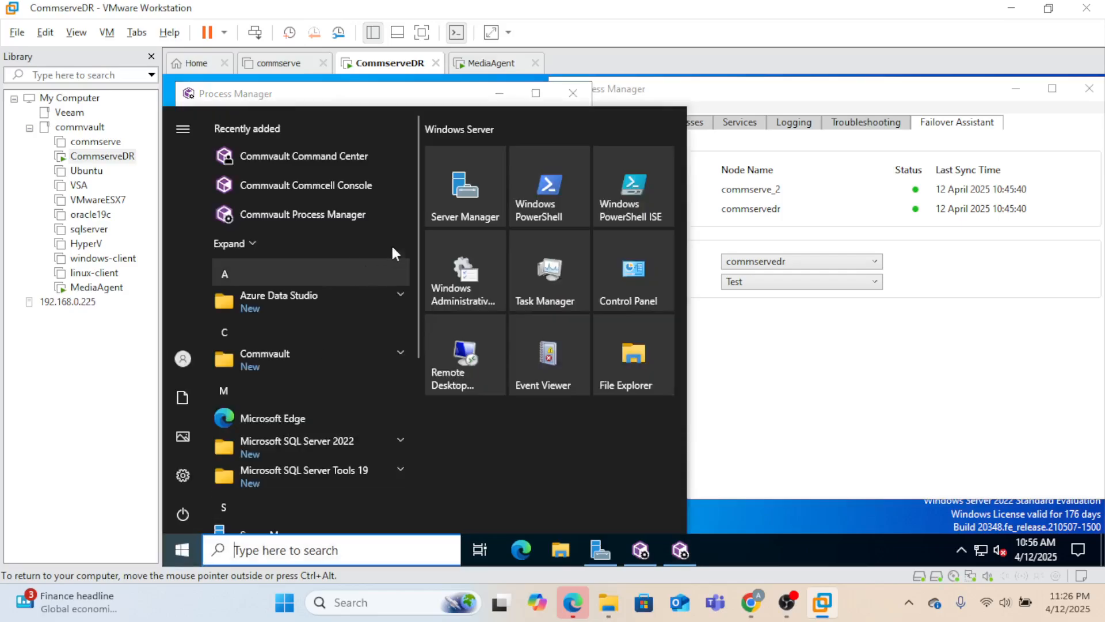
pyautogui.click(400, 353)
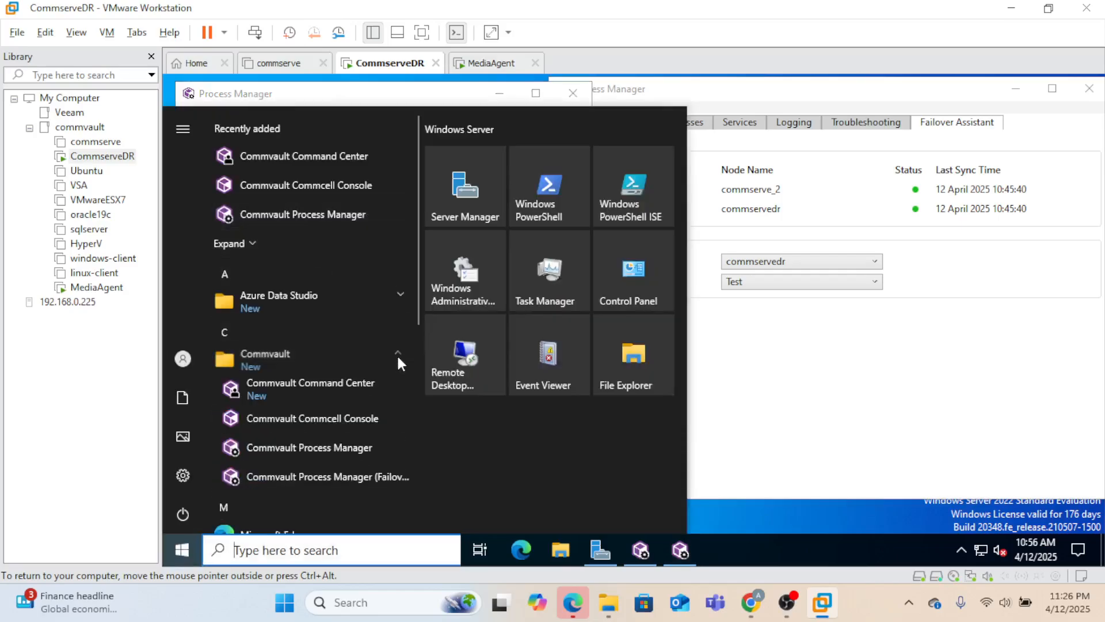
pyautogui.click(338, 477)
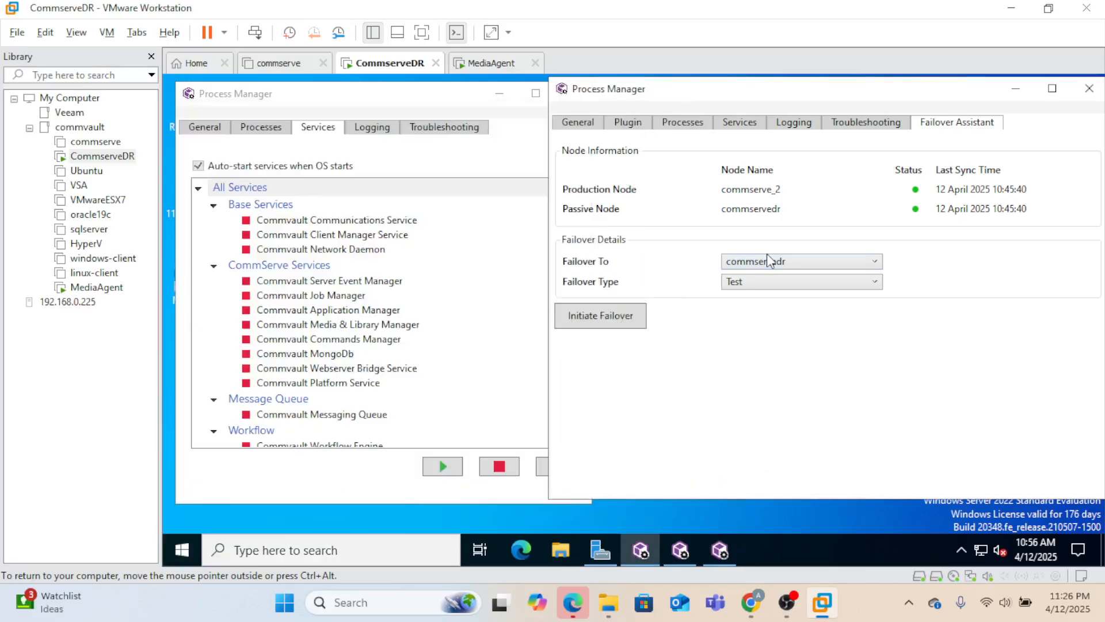
pyautogui.moveTo(824, 99); pyautogui.dragTo(739, 102)
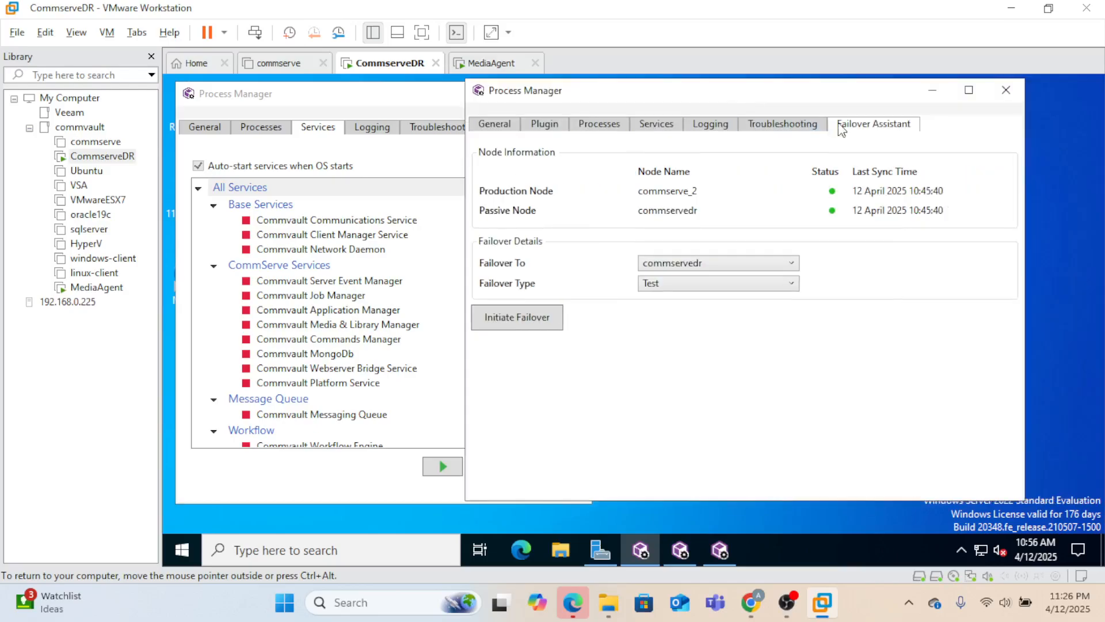
# - Set Failover To commservedr and type Production, then initiate and confirm the failover
pyautogui.click(792, 269)
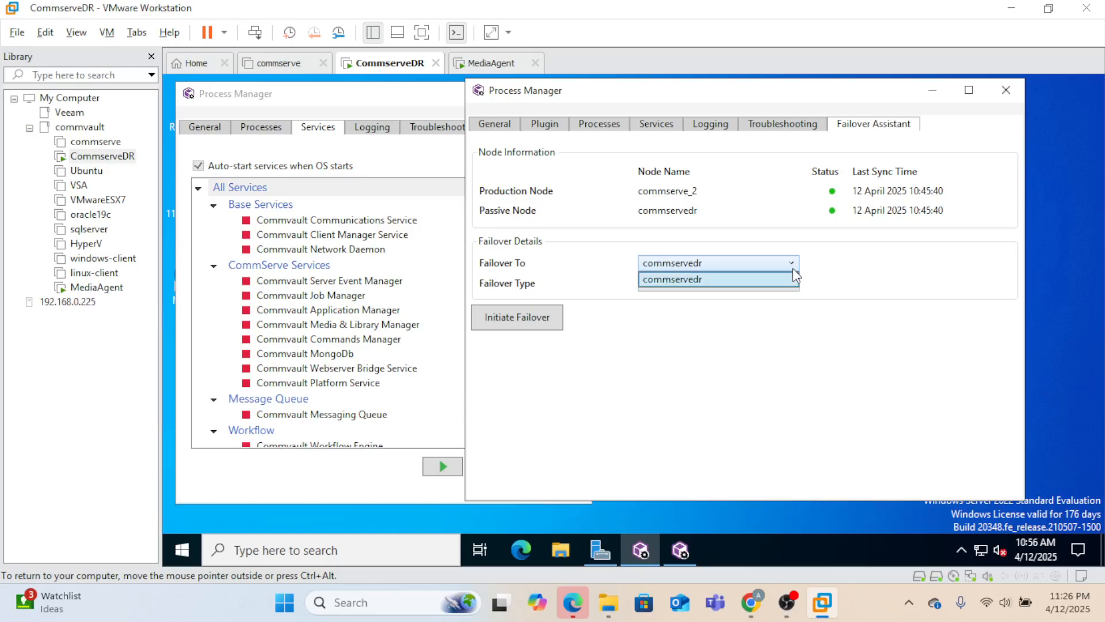
pyautogui.click(863, 286)
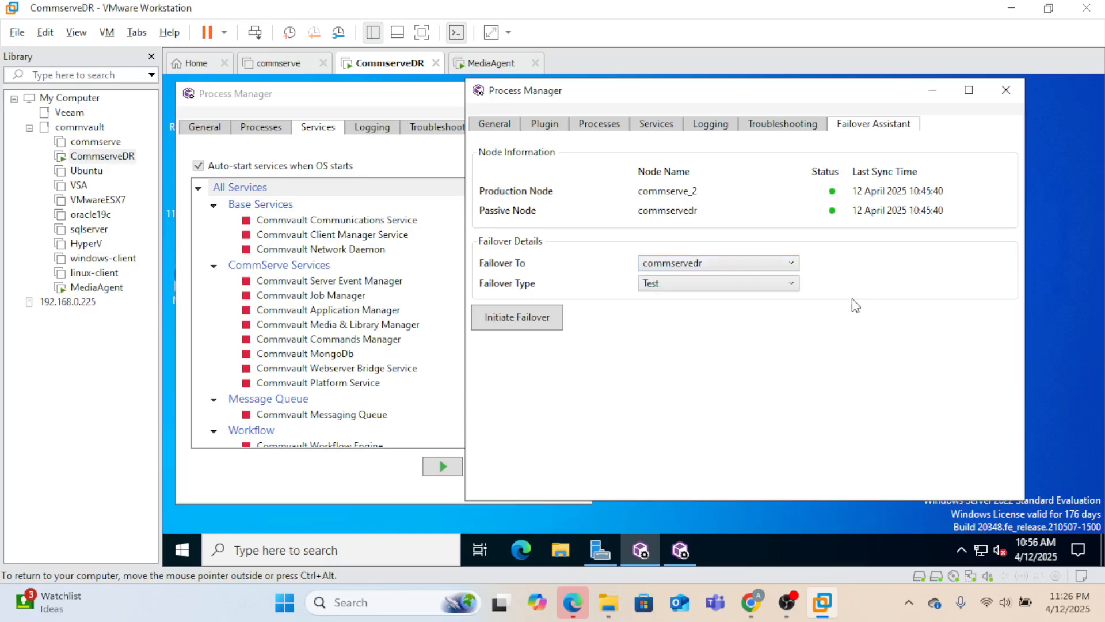
pyautogui.click(794, 285)
pyautogui.click(707, 333)
pyautogui.click(542, 321)
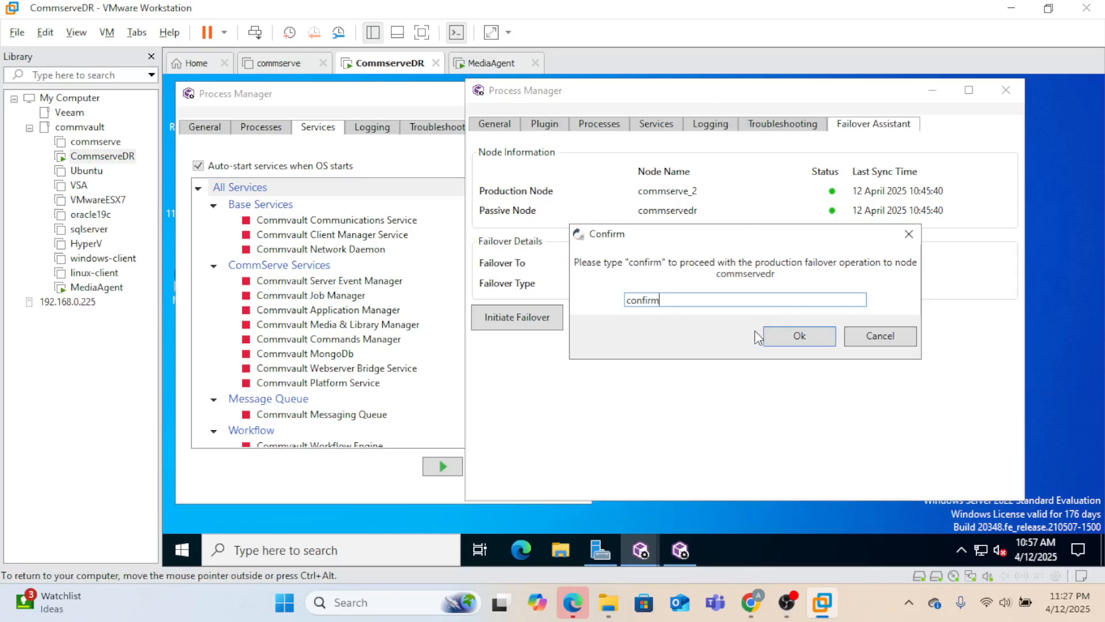
pyautogui.click(781, 340)
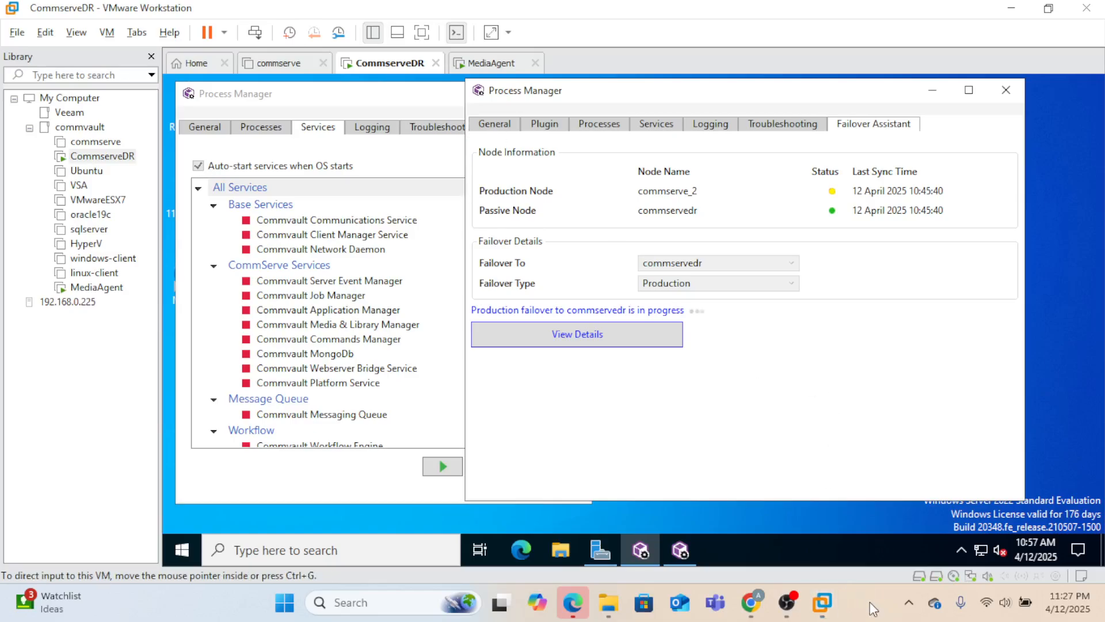
# - Show the failover details log, widen the window, and answer Yes to 'Production Node is currently down'
pyautogui.click(591, 333)
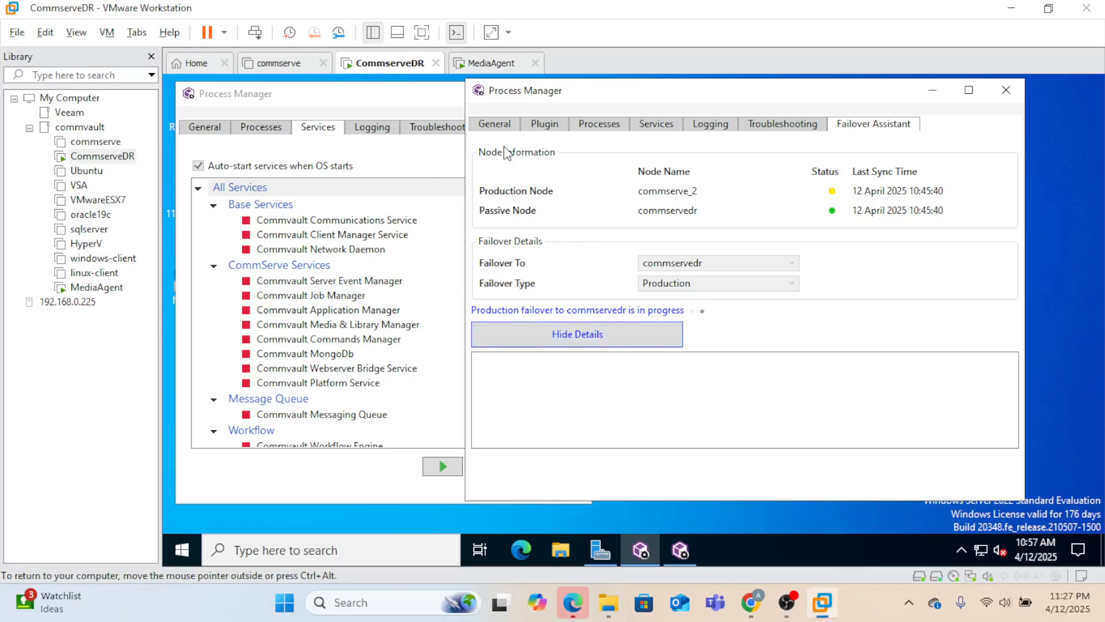
pyautogui.moveTo(461, 79); pyautogui.dragTo(437, 79)
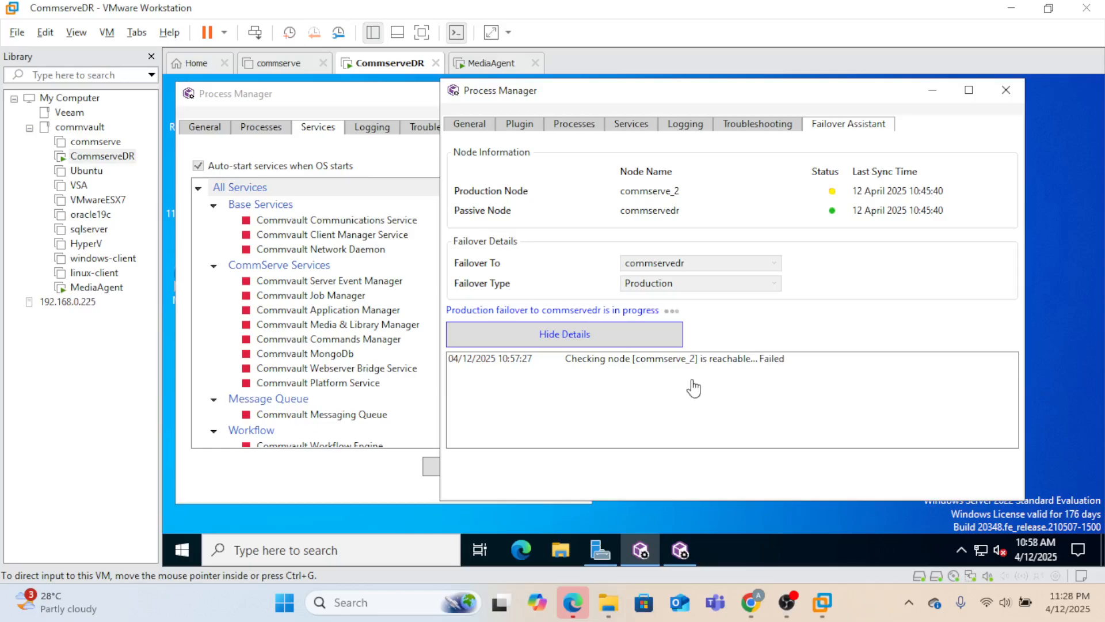
pyautogui.click(745, 352)
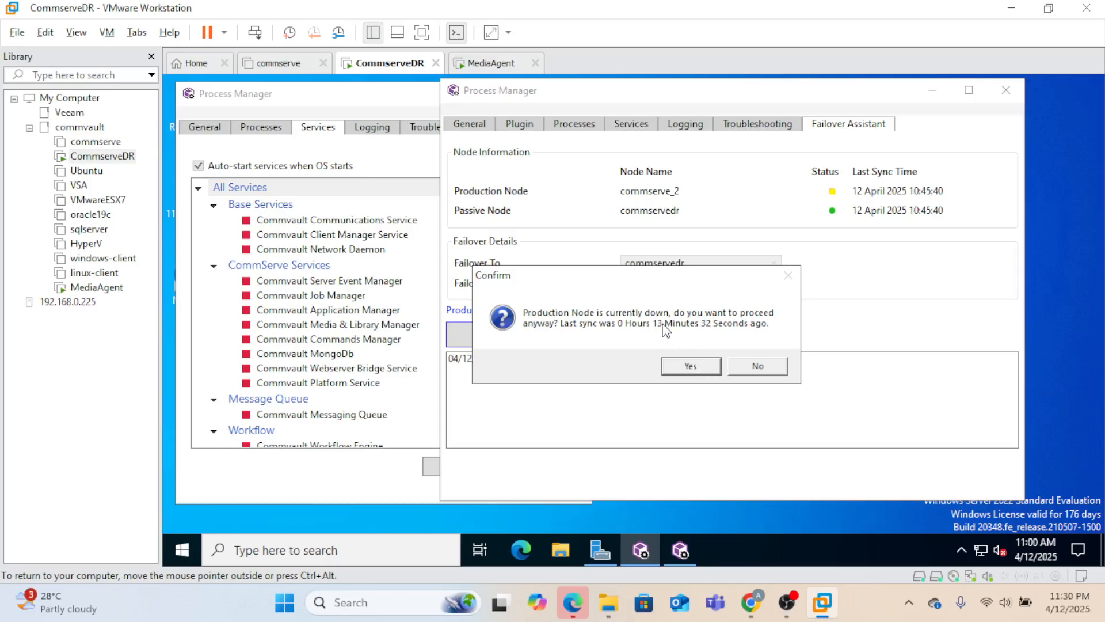
pyautogui.click(699, 368)
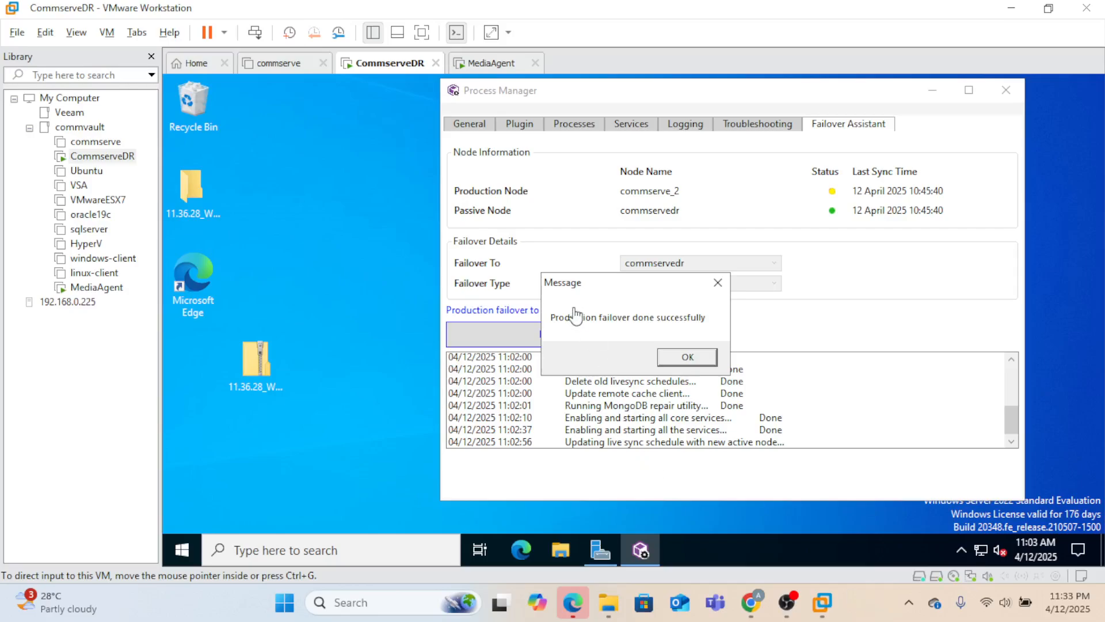
# - Dismiss the success message and highlight the reachability, make-active, stop-services and database-restore log lines
pyautogui.click(688, 360)
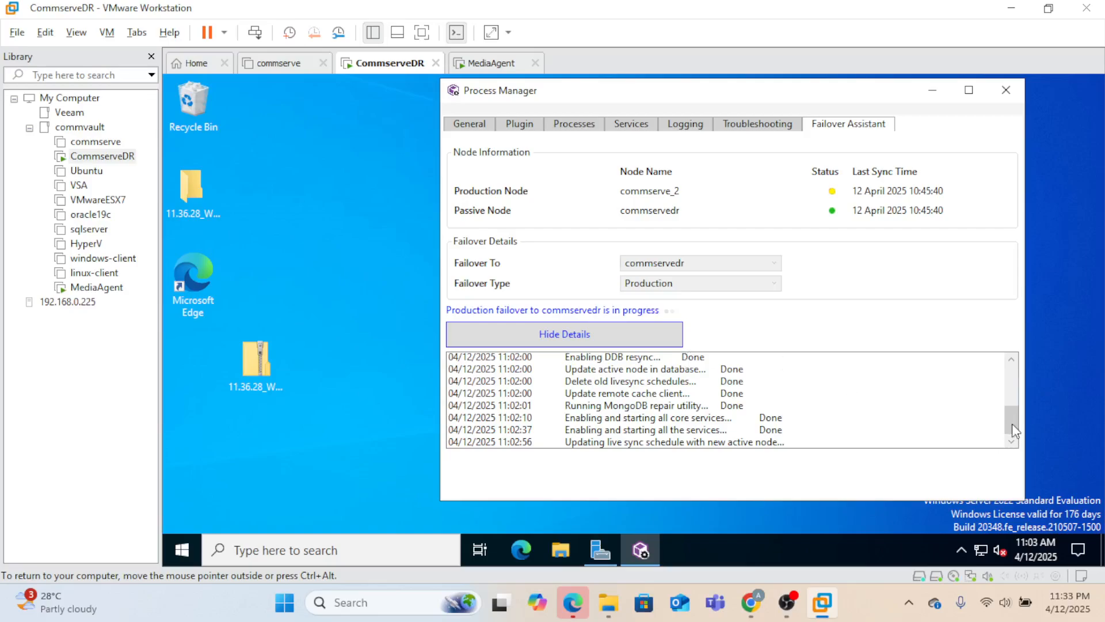
pyautogui.moveTo(1013, 423); pyautogui.dragTo(1005, 377)
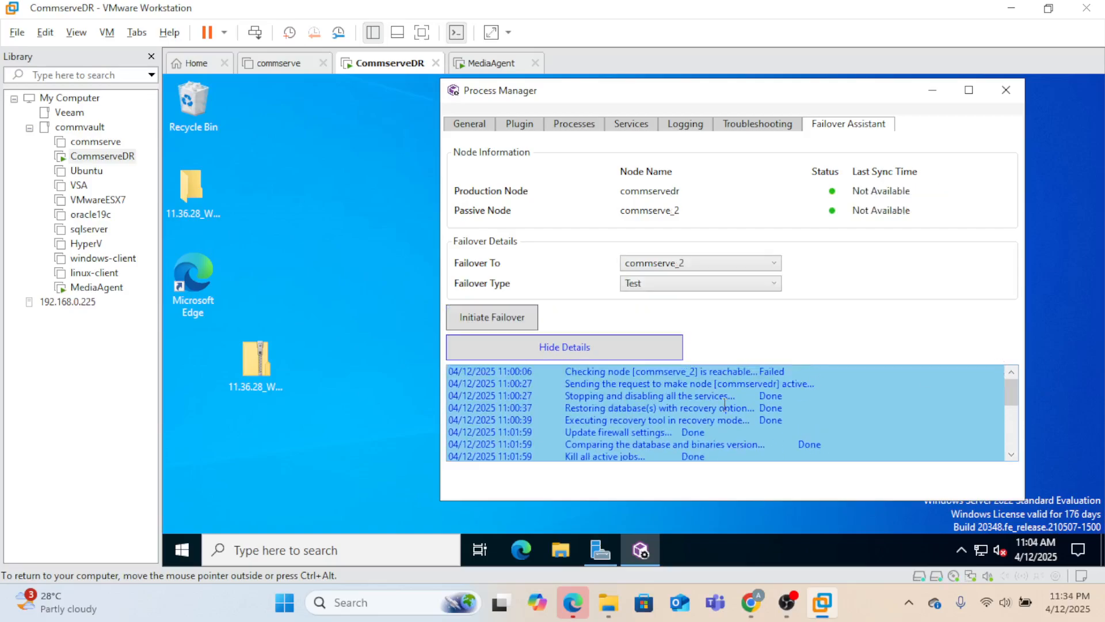
pyautogui.moveTo(597, 374); pyautogui.dragTo(682, 374)
pyautogui.click(683, 374)
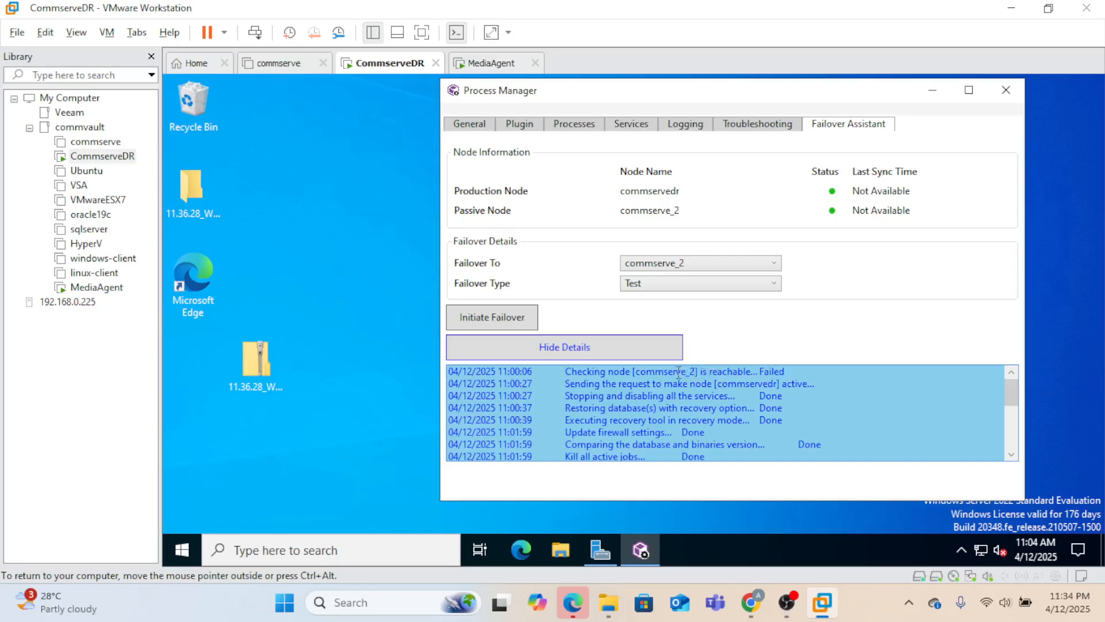
pyautogui.moveTo(607, 381); pyautogui.dragTo(815, 383)
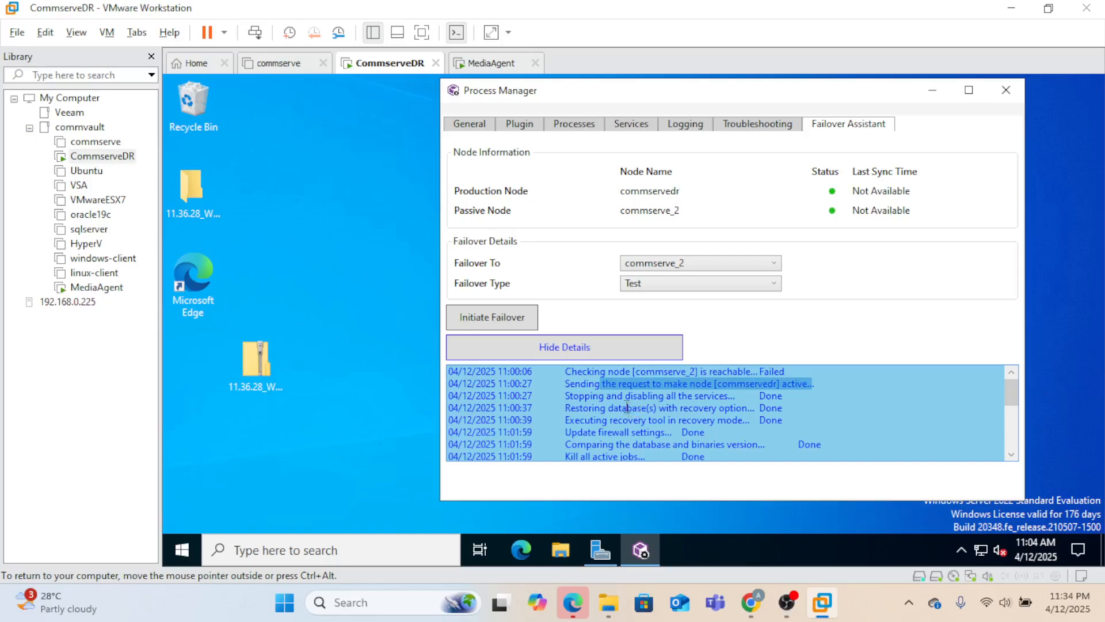
pyautogui.moveTo(638, 395); pyautogui.dragTo(770, 408)
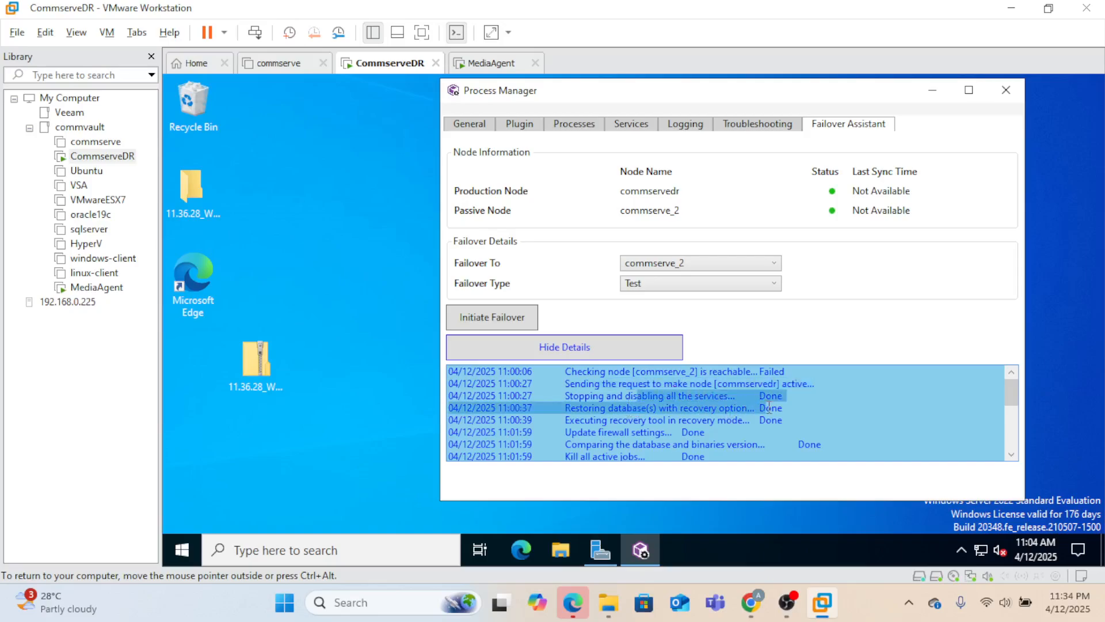
pyautogui.click(658, 404)
# - Scroll the log and highlight the firewall settings update and read-only CommServe mode steps
pyautogui.click(1015, 455)
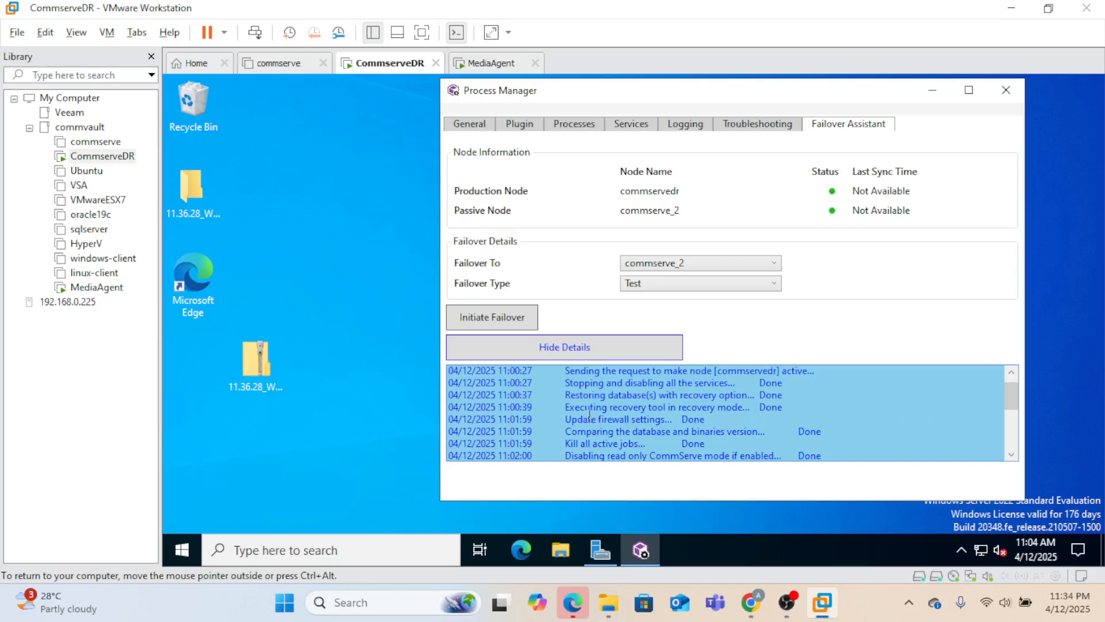
pyautogui.moveTo(589, 414); pyautogui.dragTo(665, 426)
pyautogui.click(694, 432)
pyautogui.click(1012, 458)
pyautogui.click(1012, 458)
pyautogui.click(1011, 459)
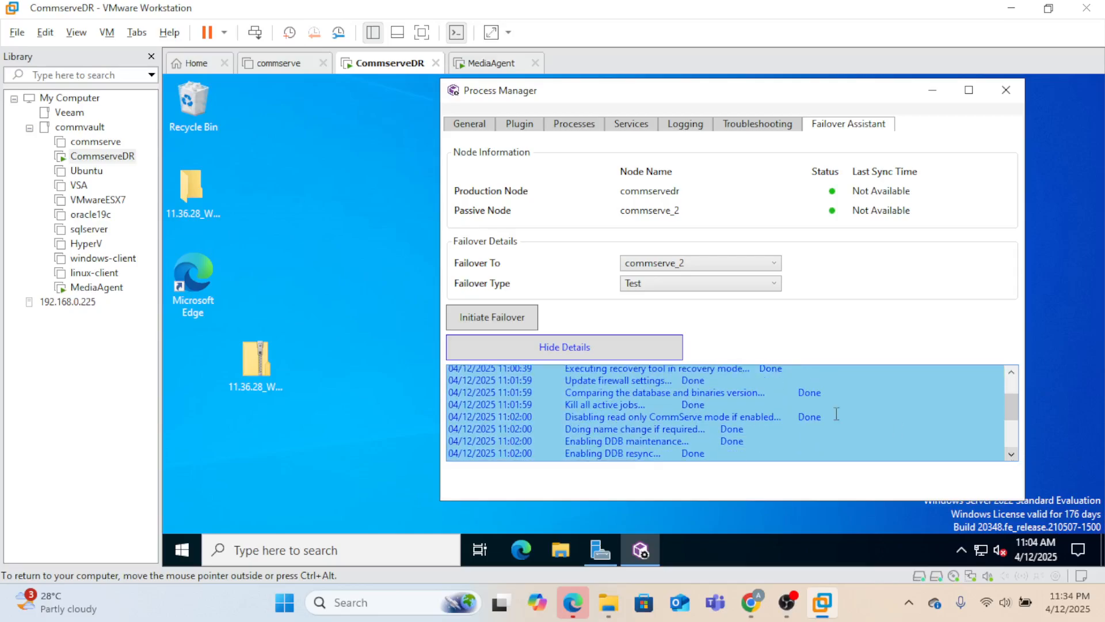
pyautogui.moveTo(588, 422); pyautogui.dragTo(782, 416)
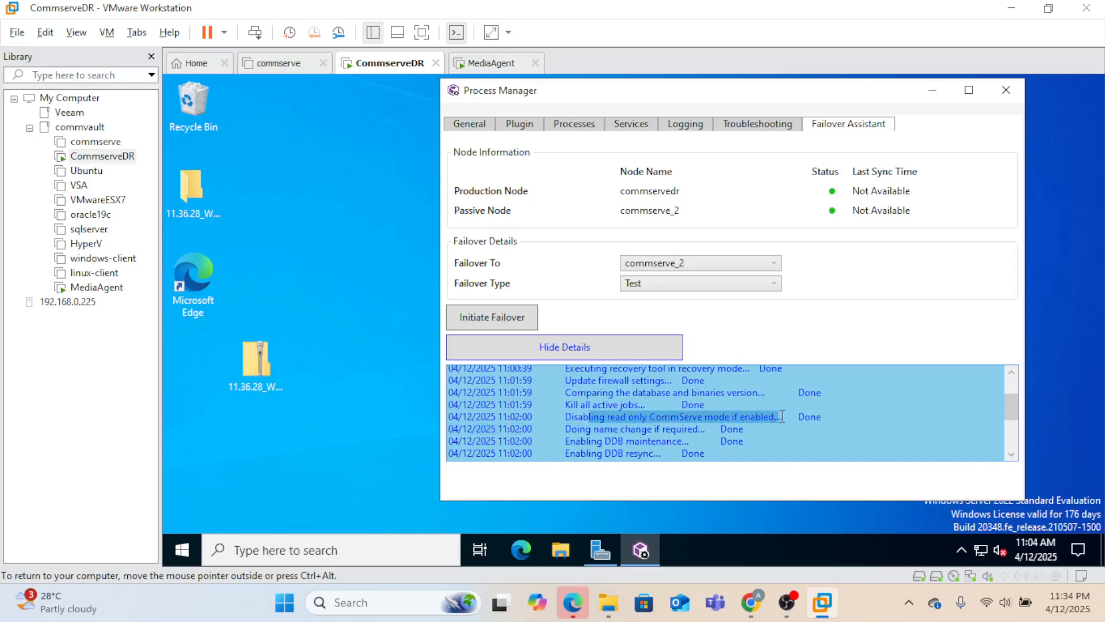
pyautogui.click(1011, 455)
pyautogui.click(1012, 454)
pyautogui.click(1011, 454)
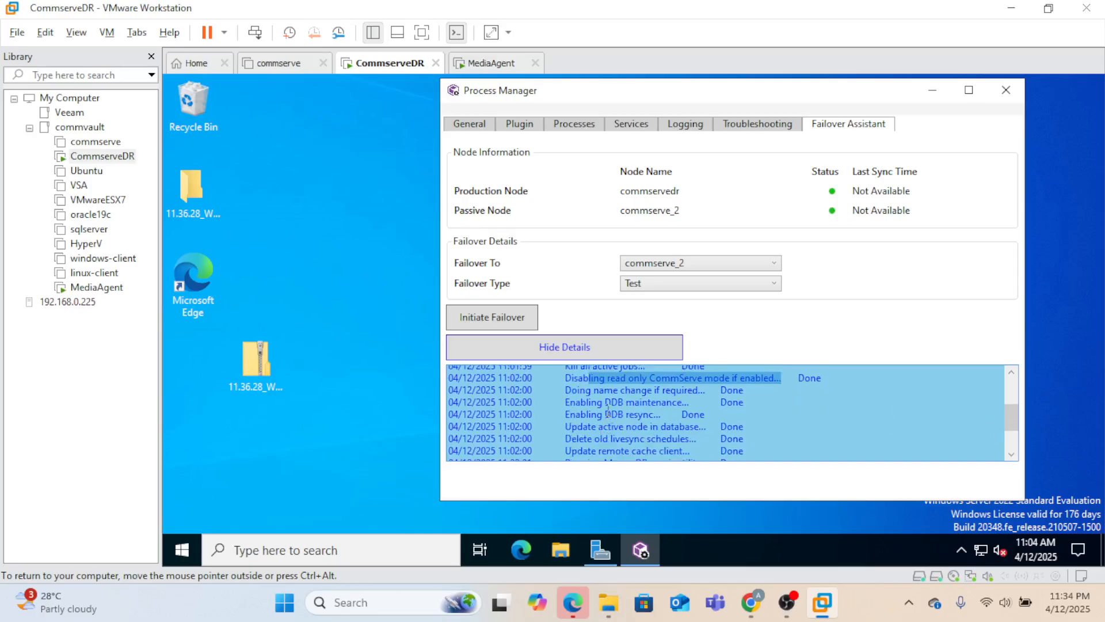
# - Highlight the DDB maintenance, active node database update and old LiveSync schedule deletion steps
pyautogui.moveTo(606, 402); pyautogui.dragTo(662, 403)
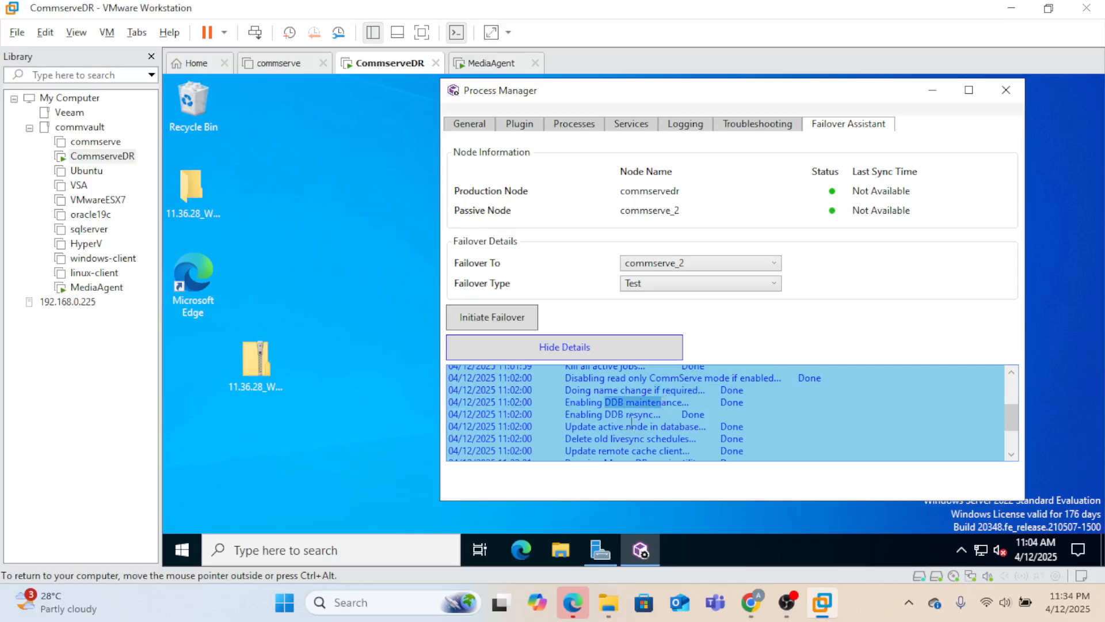
pyautogui.click(1011, 454)
pyautogui.click(1012, 454)
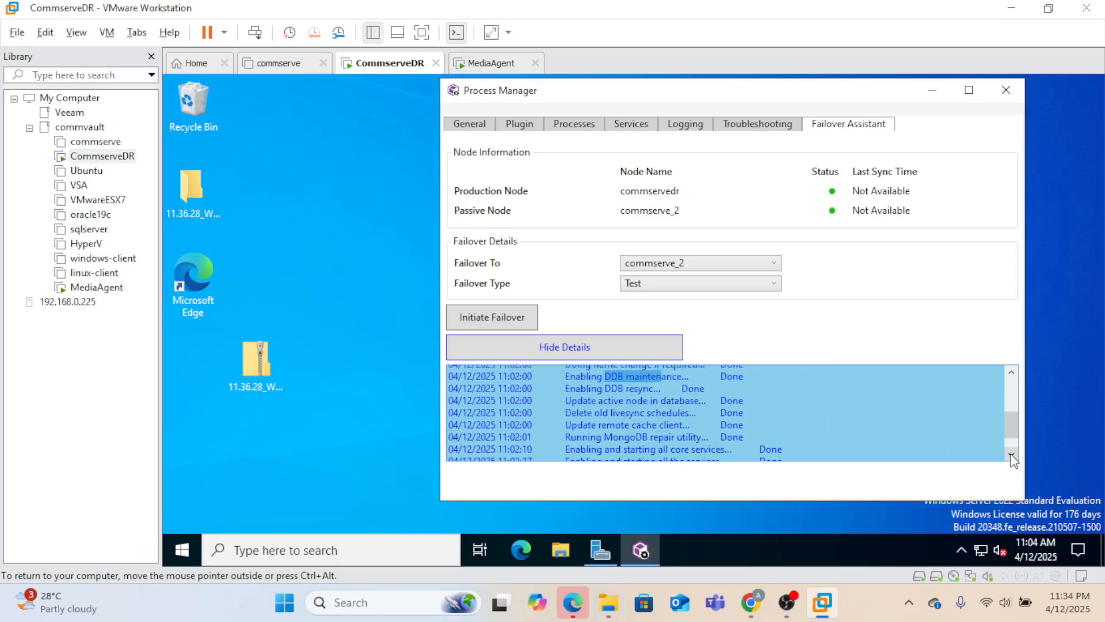
pyautogui.moveTo(598, 401); pyautogui.dragTo(688, 397)
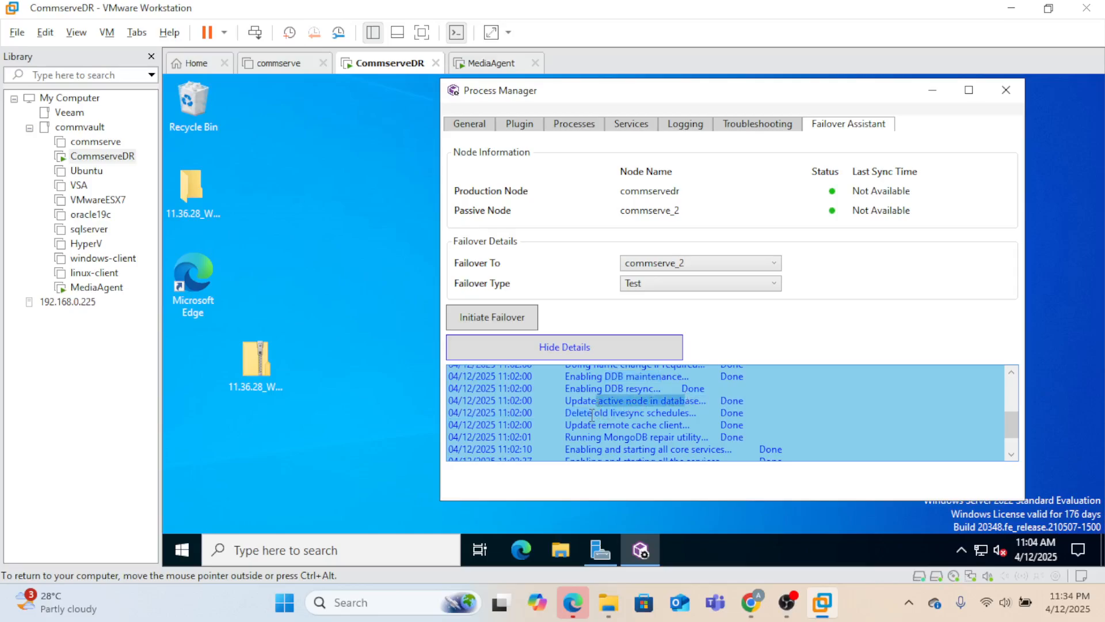
pyautogui.moveTo(595, 413); pyautogui.dragTo(661, 416)
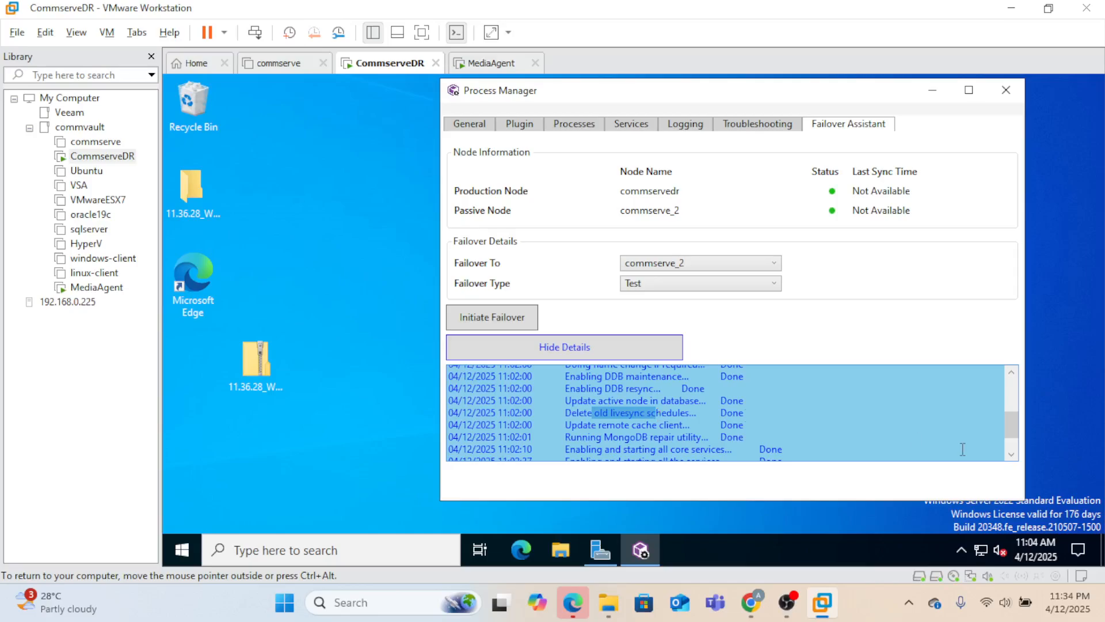
pyautogui.click(1012, 454)
pyautogui.click(1012, 453)
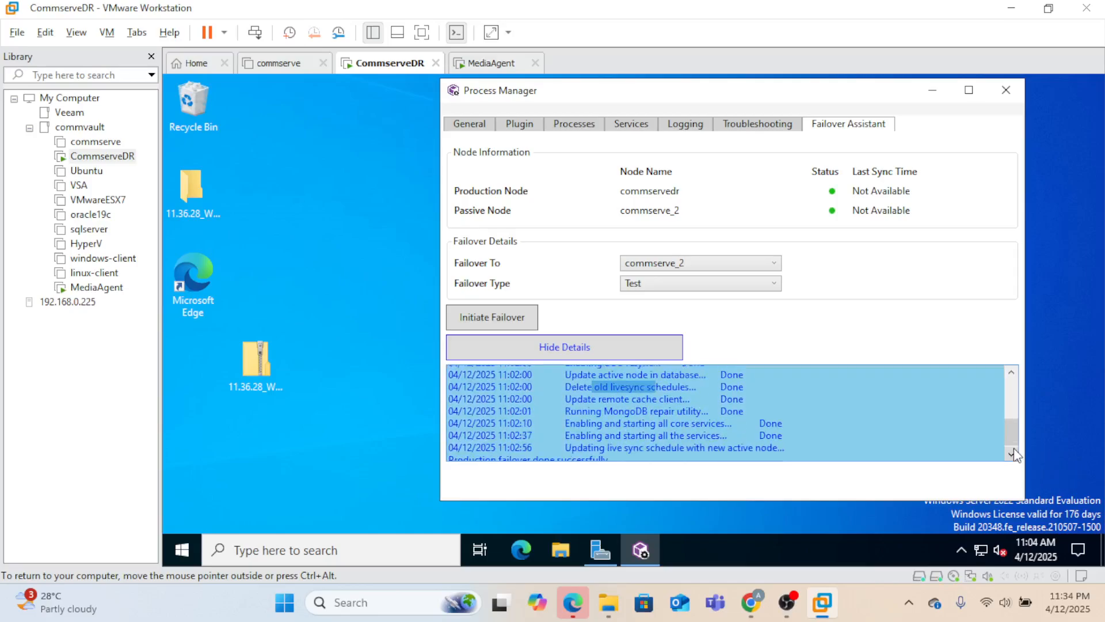
# - Highlight remote cache, MongoDB repair, service restart and success lines, then check Services and client details
pyautogui.moveTo(597, 399); pyautogui.dragTo(671, 403)
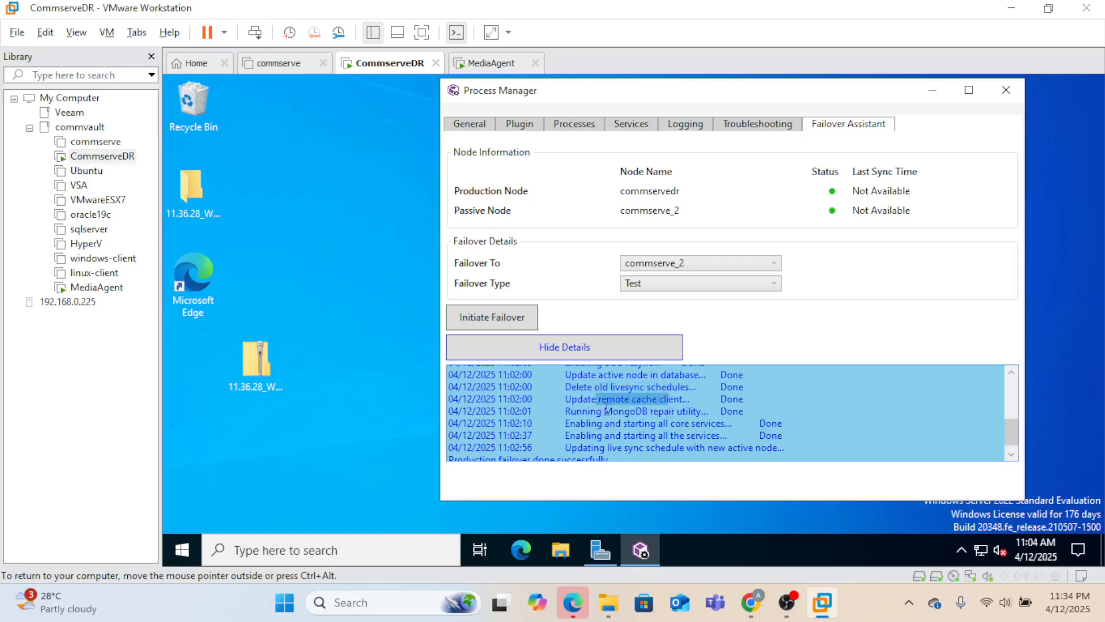
pyautogui.moveTo(605, 410); pyautogui.dragTo(660, 411)
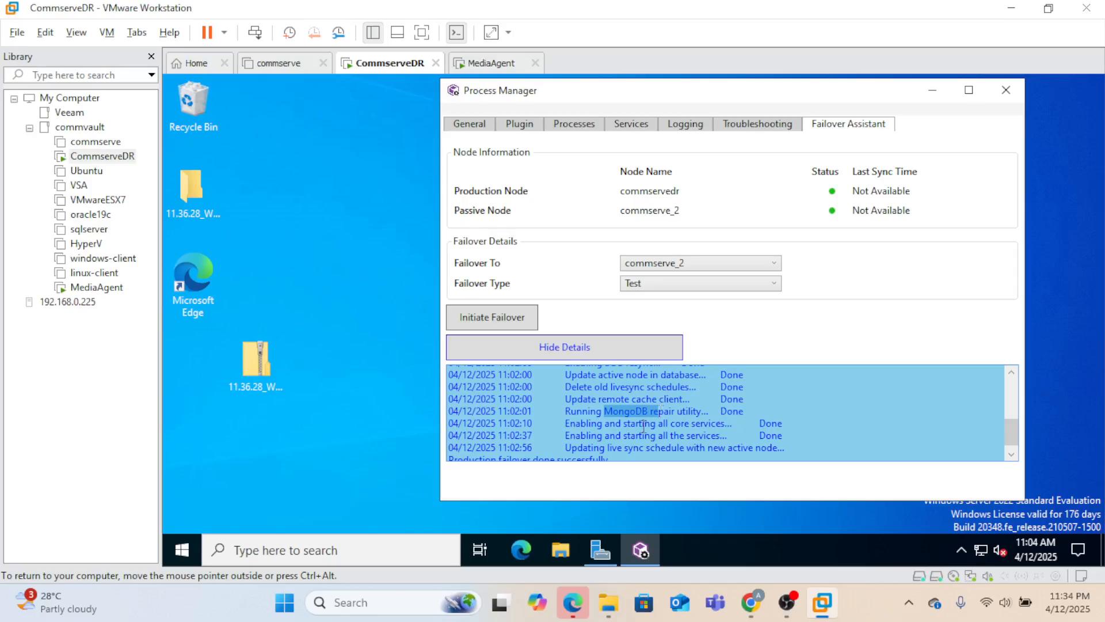
pyautogui.moveTo(599, 429); pyautogui.dragTo(727, 435)
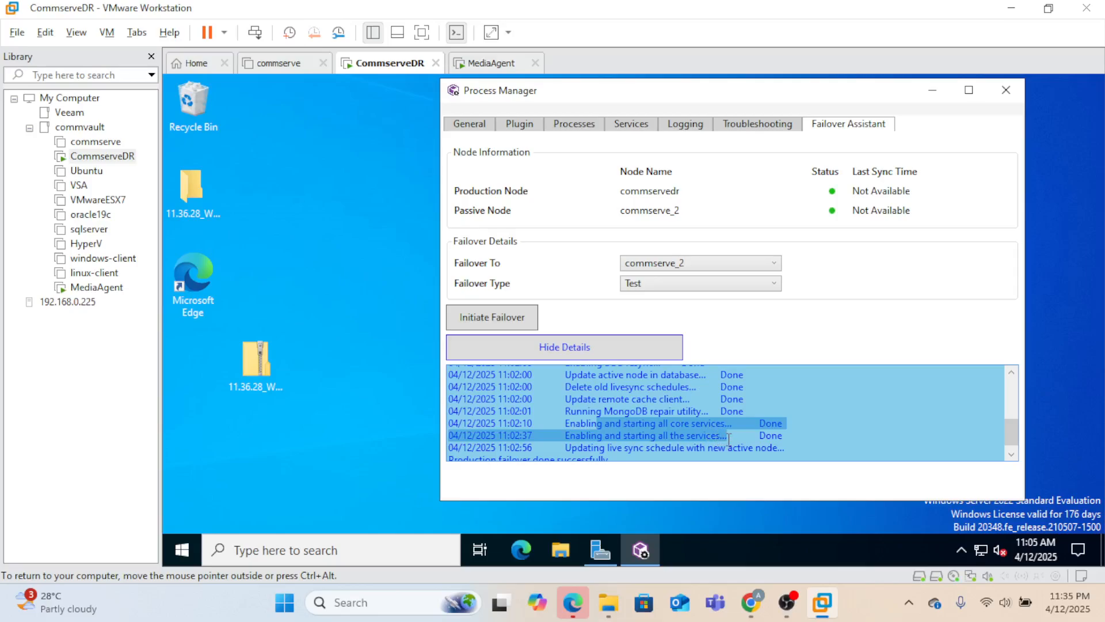
pyautogui.click(1011, 454)
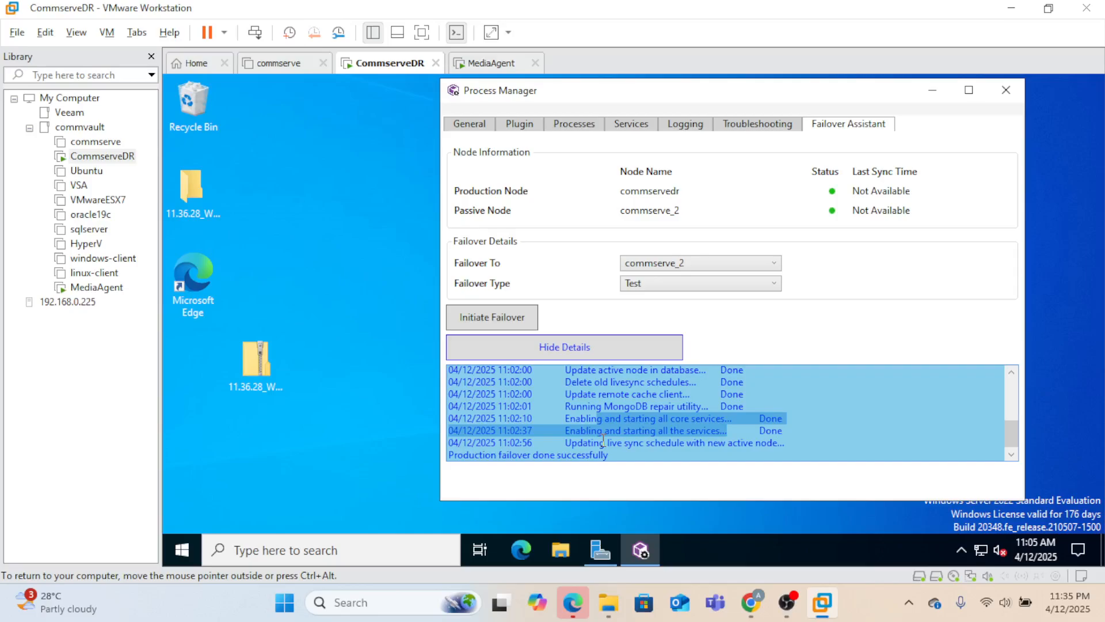
pyautogui.moveTo(603, 441); pyautogui.dragTo(620, 457)
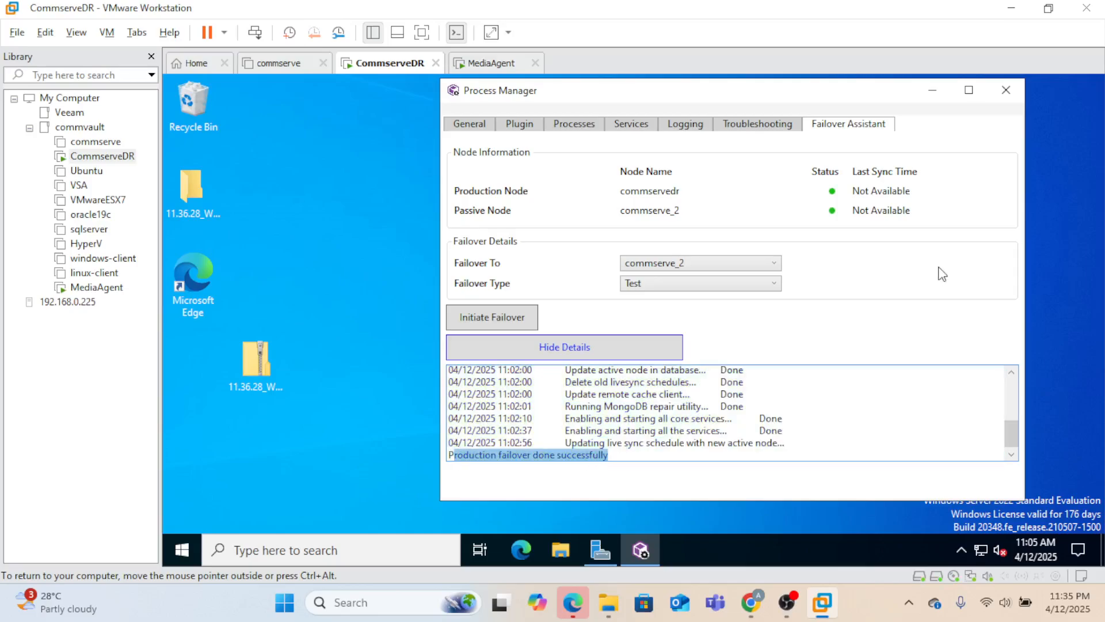
pyautogui.click(632, 126)
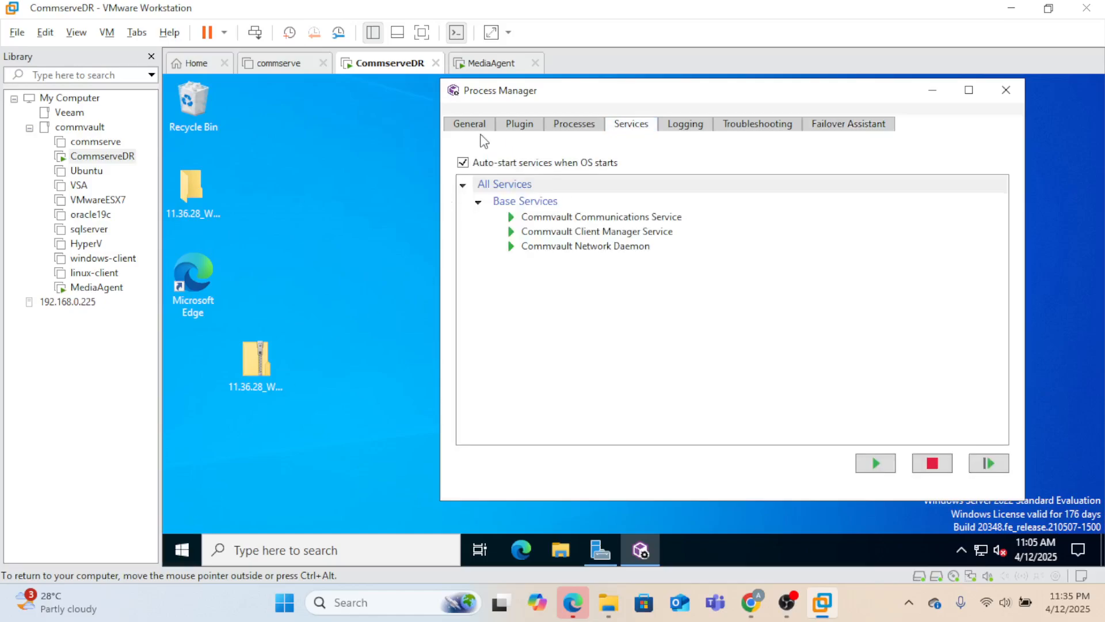
pyautogui.click(471, 125)
# - Launch Process Manager for Instance001 and check its Services tab and General client details
pyautogui.click(183, 550)
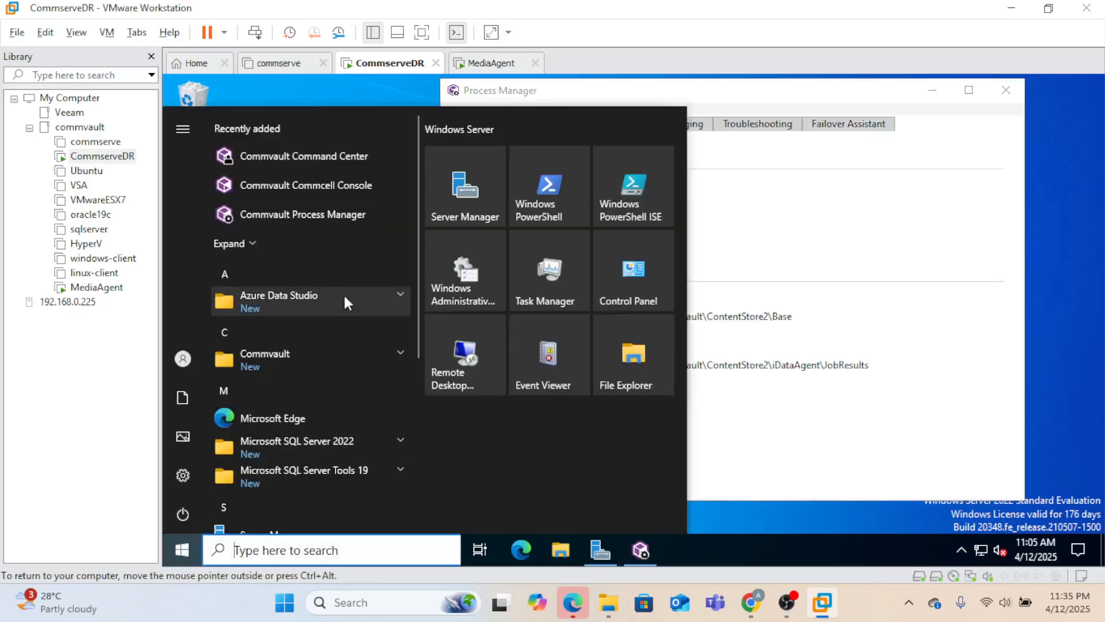
pyautogui.click(331, 355)
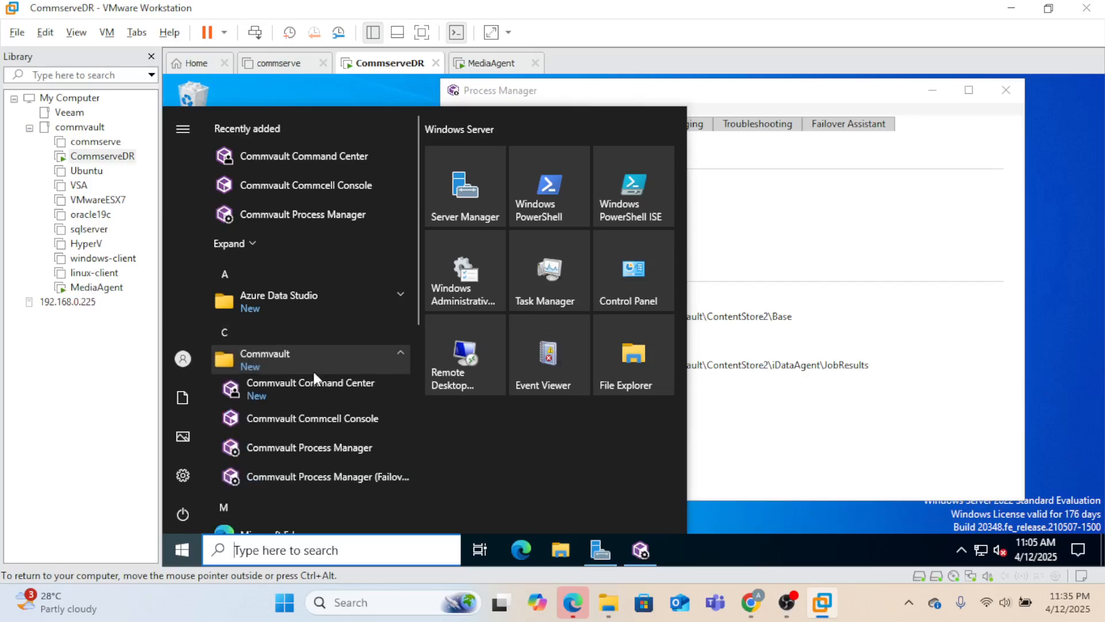
pyautogui.click(336, 446)
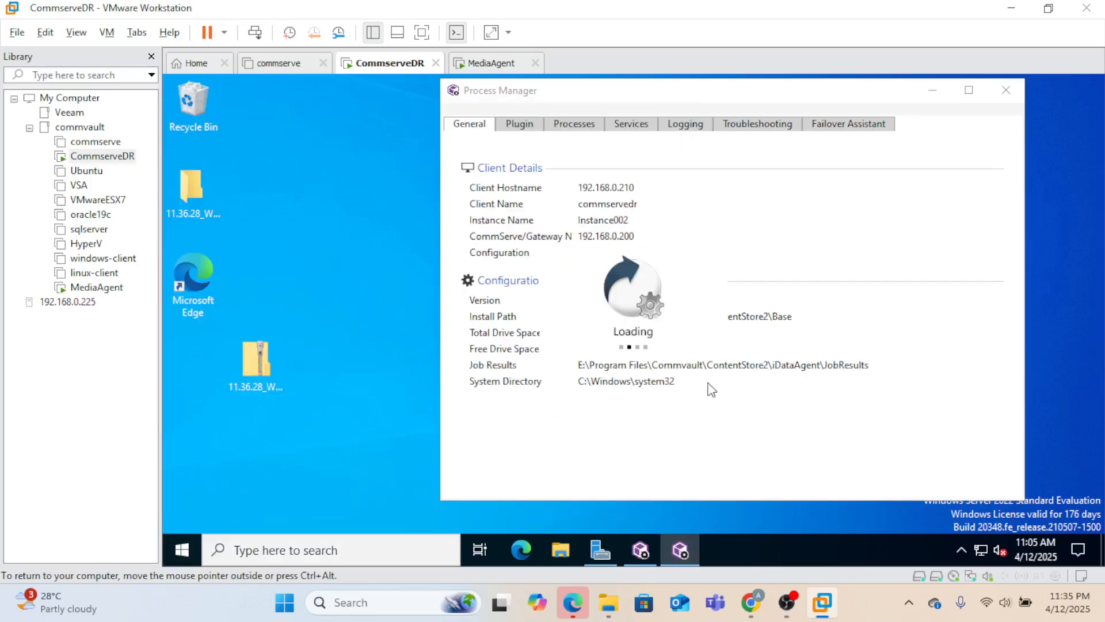
pyautogui.click(572, 139)
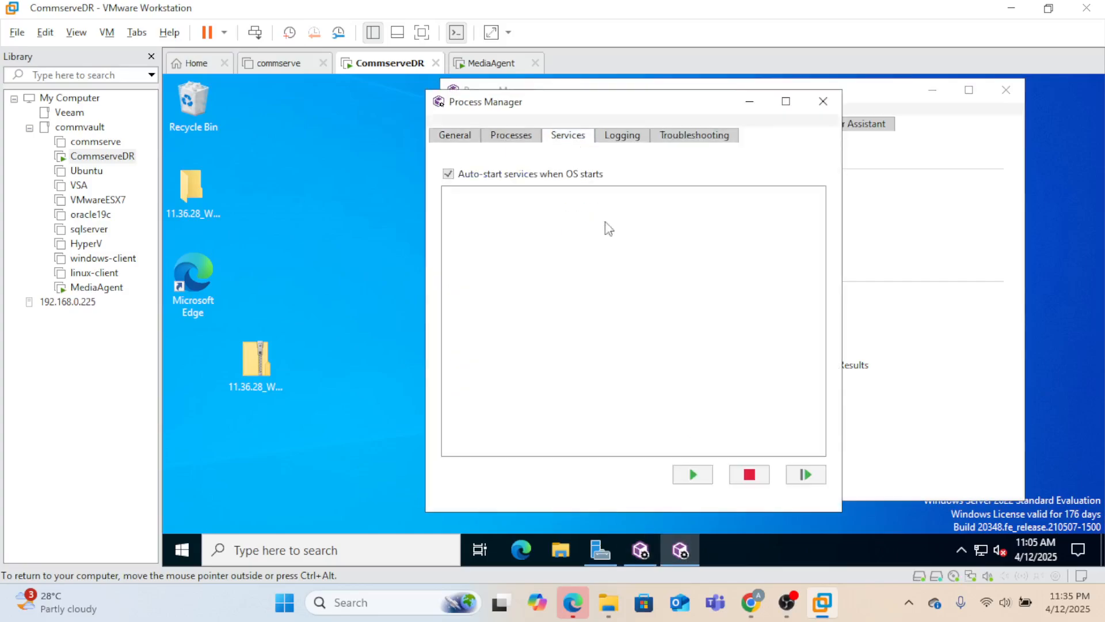
pyautogui.click(458, 136)
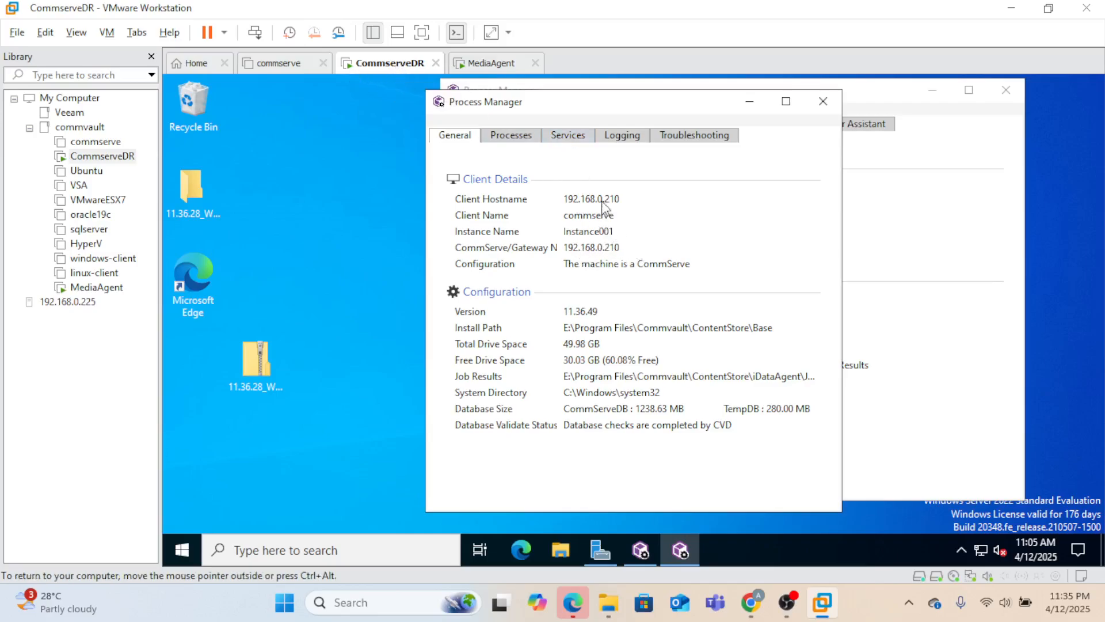
pyautogui.click(579, 141)
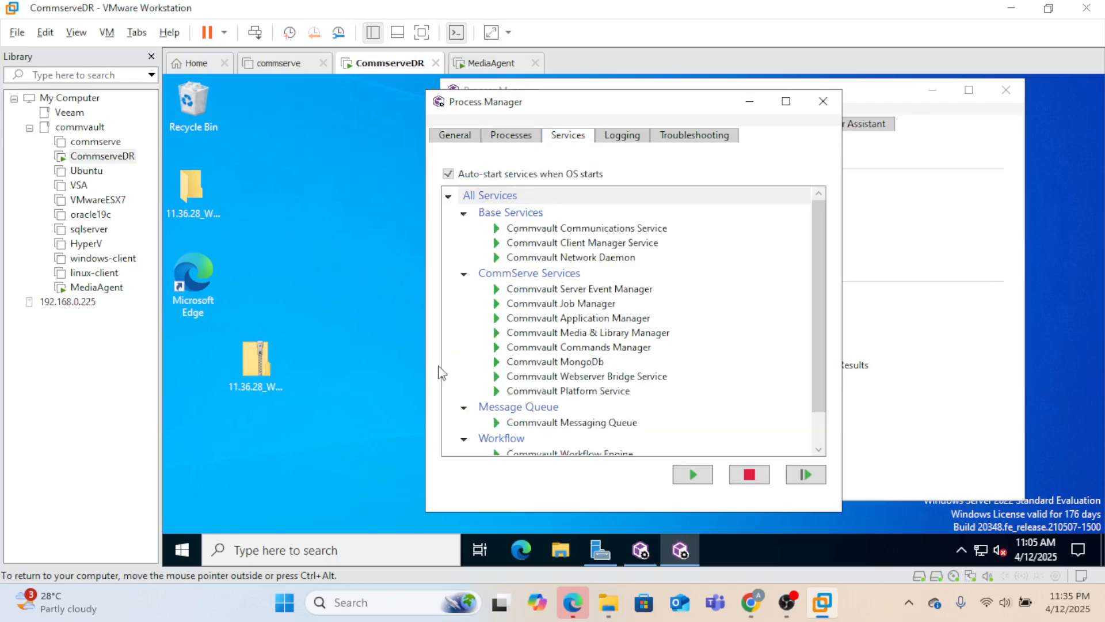
pyautogui.click(183, 551)
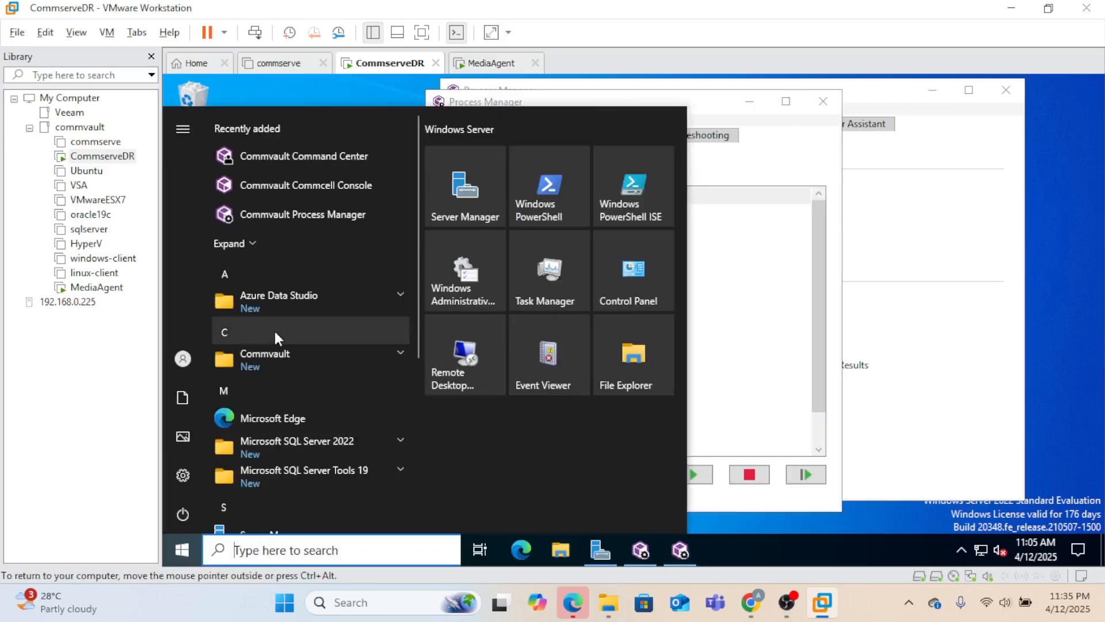
# - Launch the CommCell Console and log in to 192.168.0.210 with the administrator user name and password
pyautogui.click(296, 355)
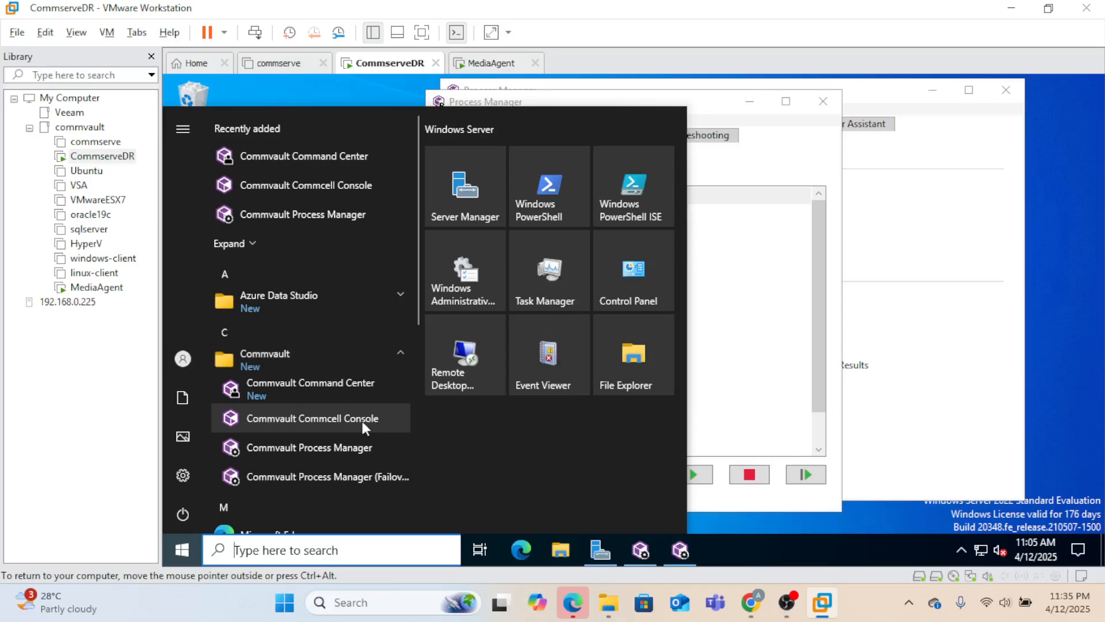
pyautogui.click(327, 418)
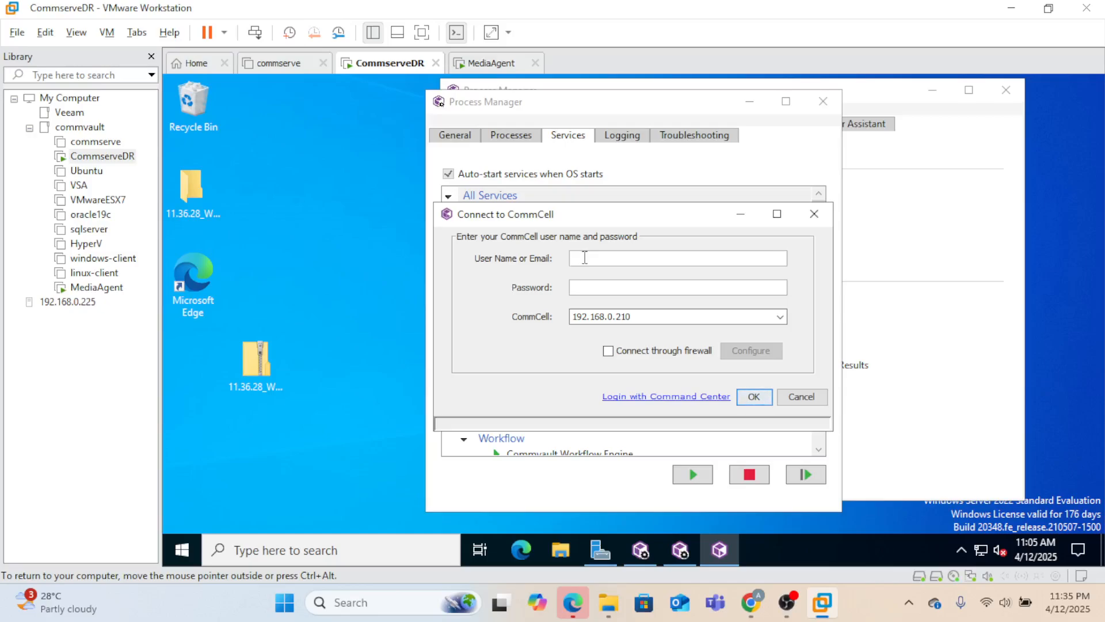
pyautogui.write('bdul')
pyautogui.moveTo(616, 264); pyautogui.dragTo(558, 261)
pyautogui.write('admin')
pyautogui.press('Tab')
pyautogui.write('***************')
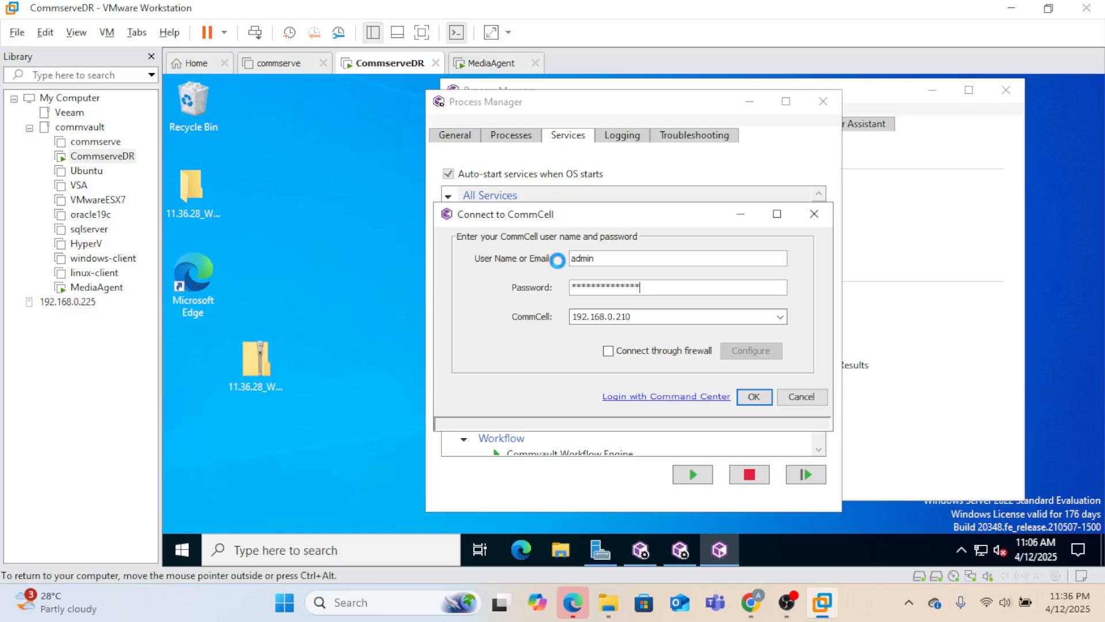
pyautogui.press('Return')
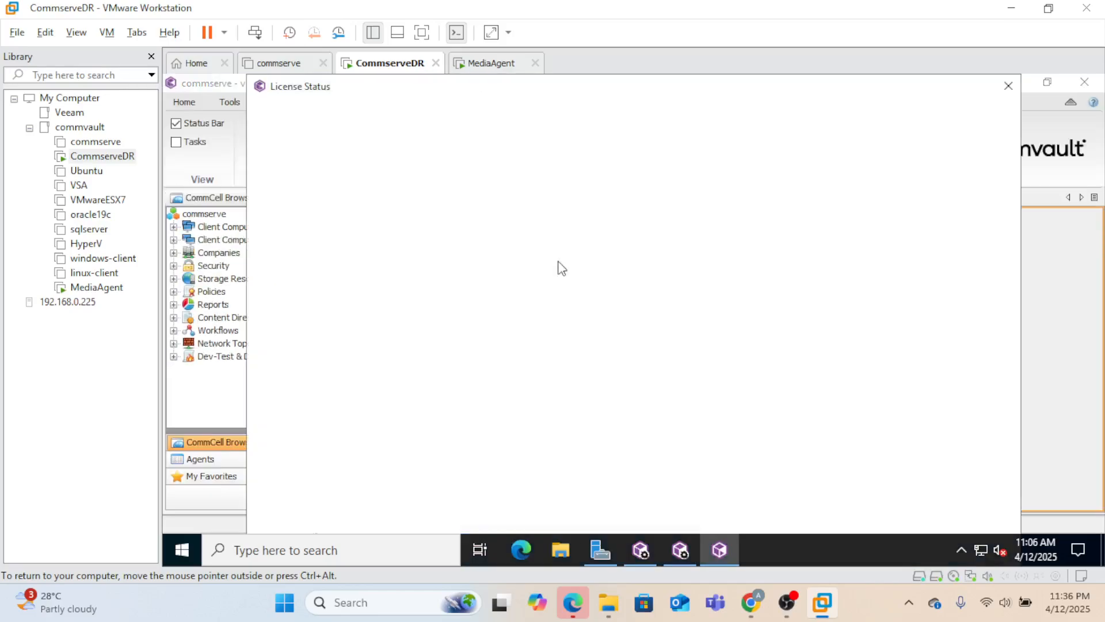
# - Close License Status and start a Full Disaster Recovery Backup of commserve with all databases
pyautogui.click(1011, 89)
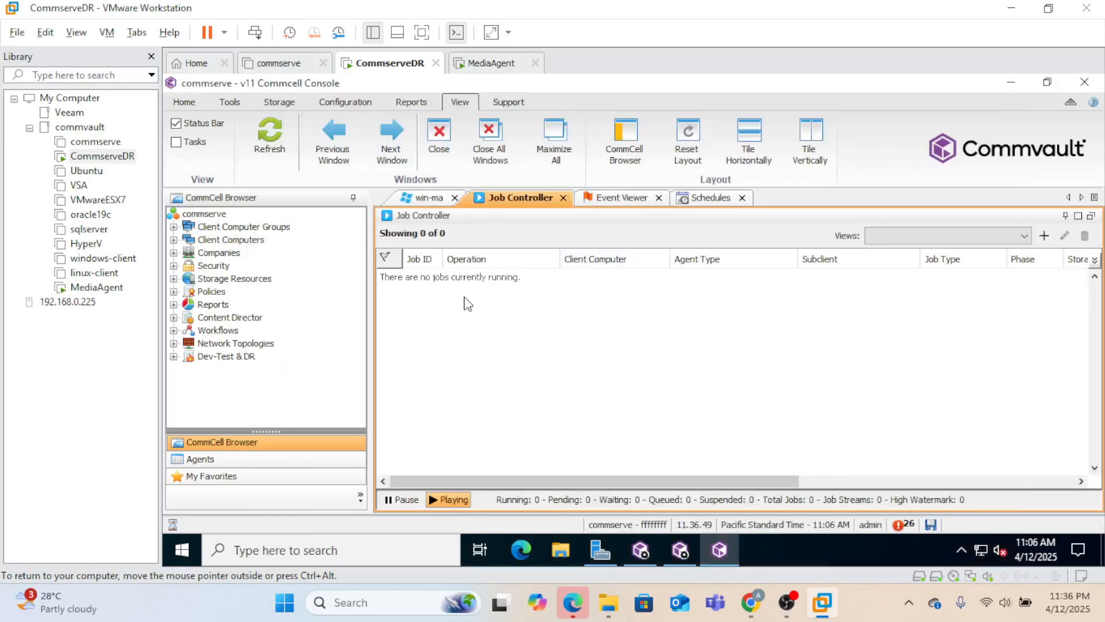
pyautogui.click(211, 215)
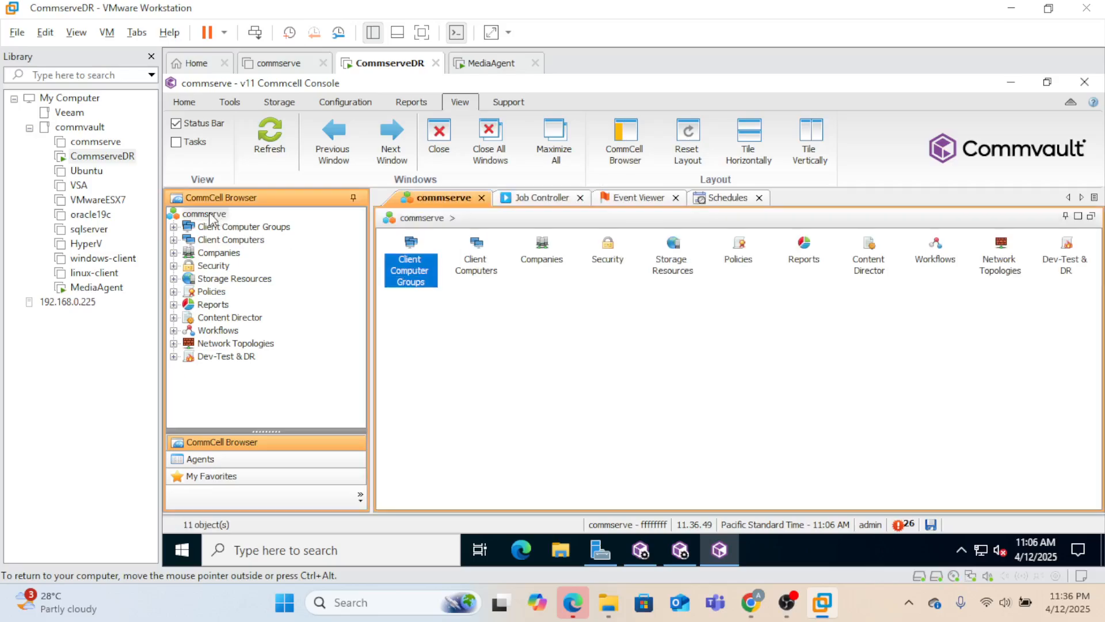
pyautogui.rightClick(211, 216)
pyautogui.moveTo(296, 222)
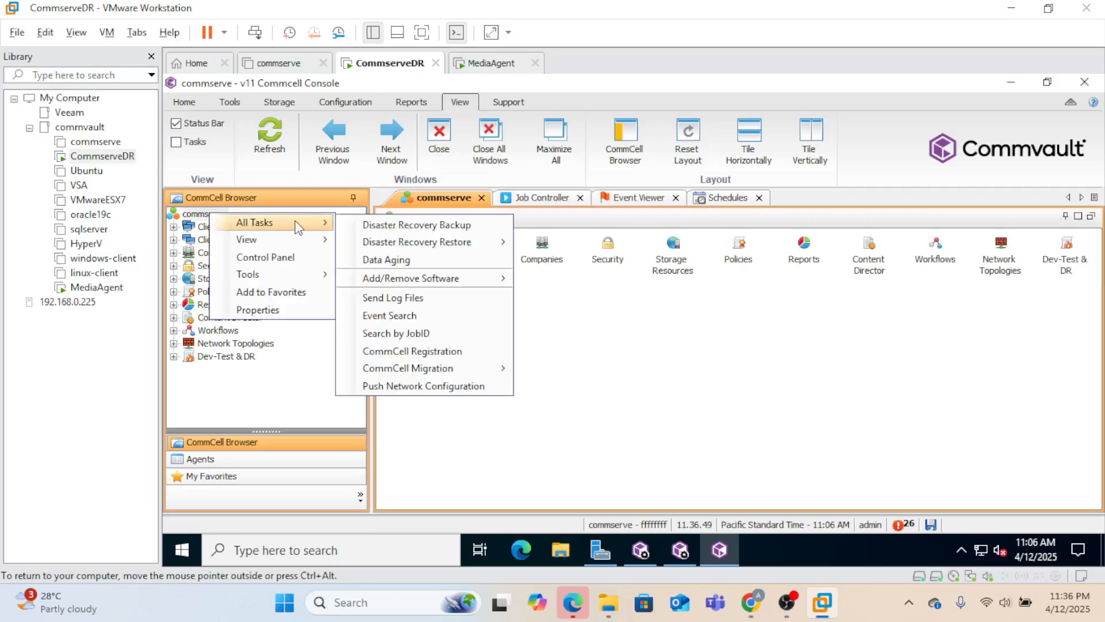
pyautogui.click(427, 229)
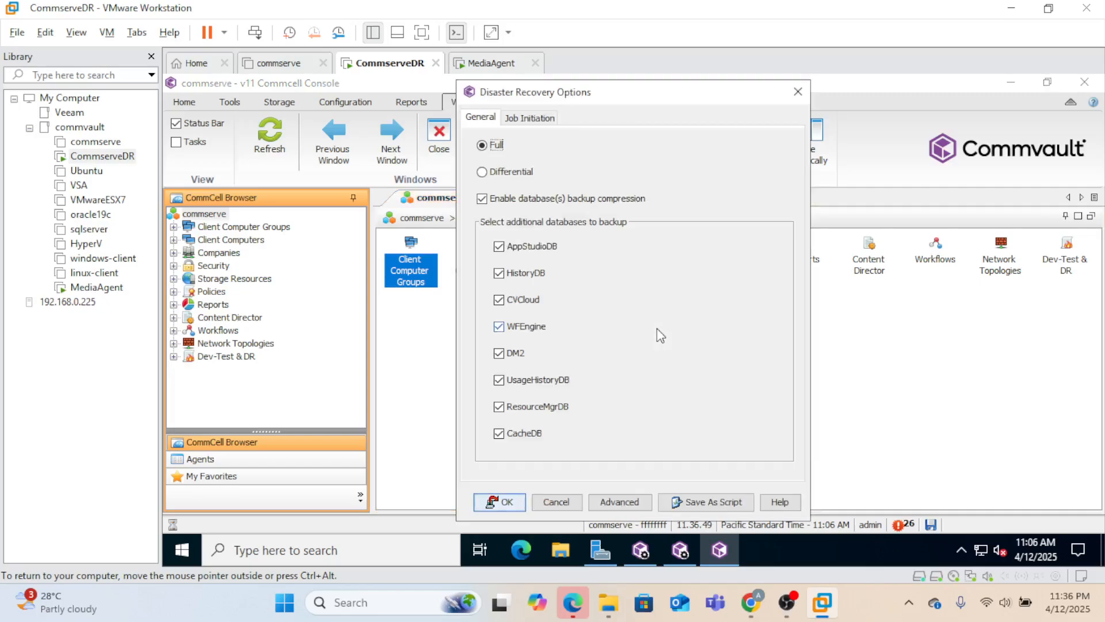
pyautogui.click(495, 502)
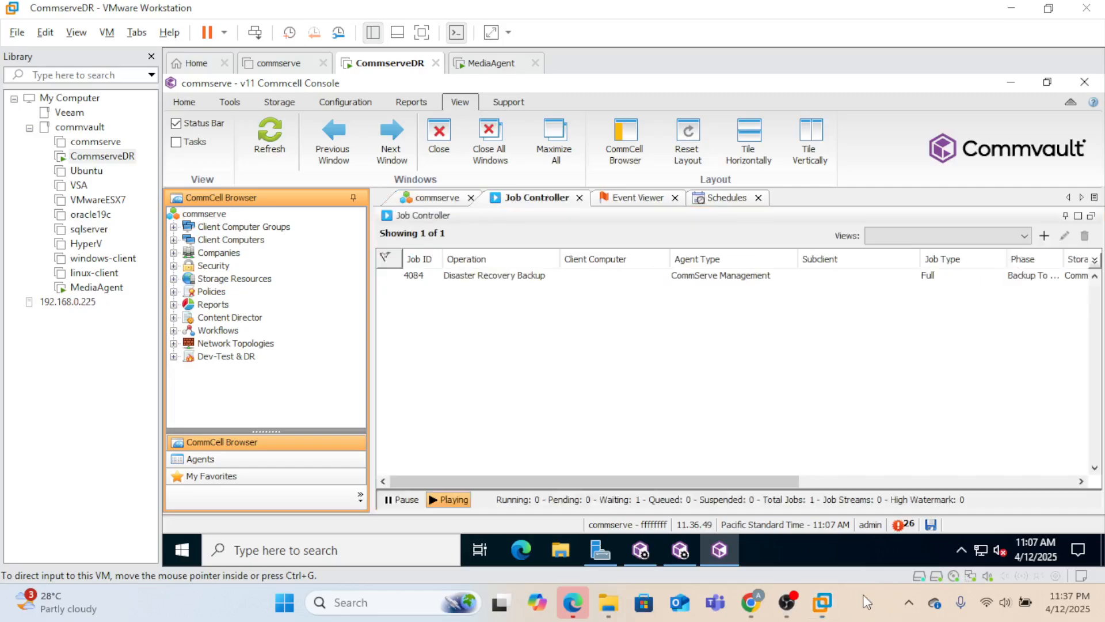
# - Open the Job Details for Disaster Recovery job 4084, running at 50% in the Backup phase
pyautogui.click(438, 276)
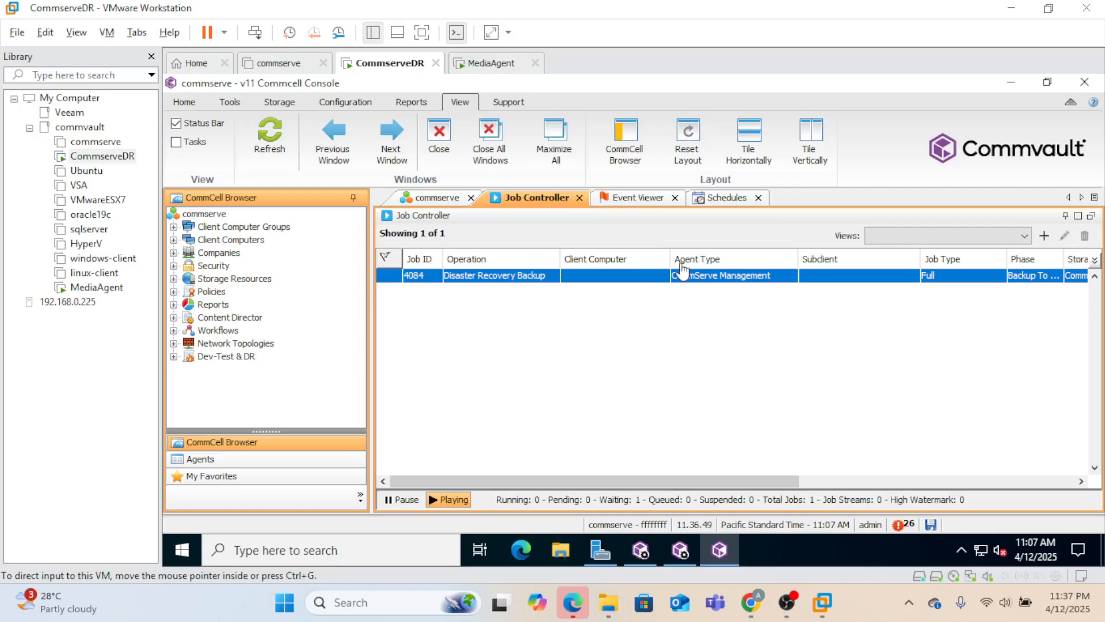
pyautogui.click(653, 276)
pyautogui.doubleClick(653, 276)
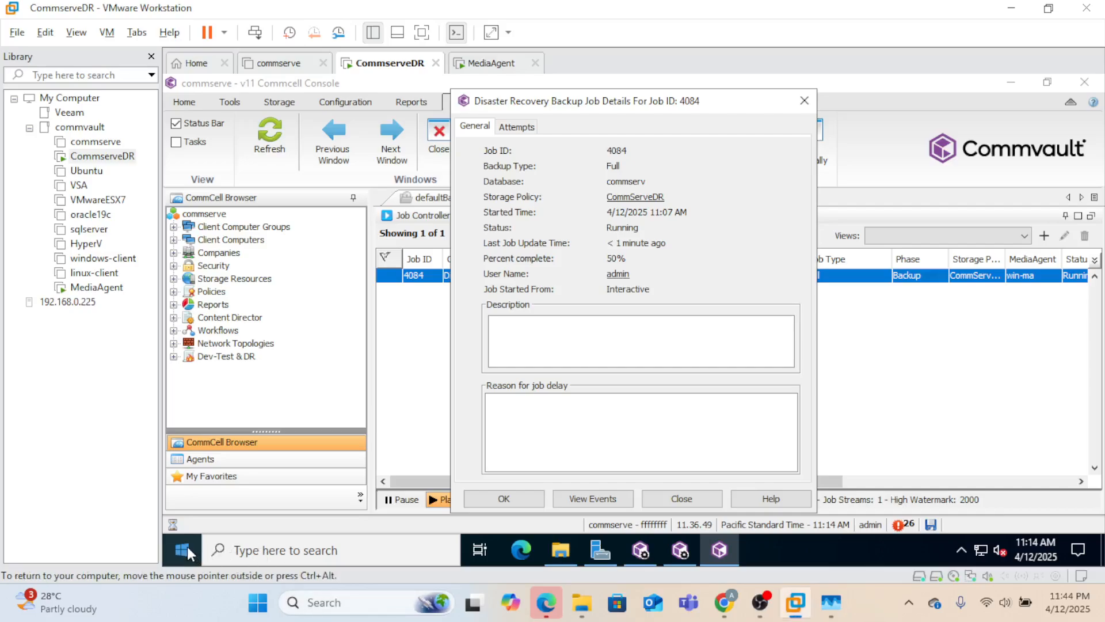
# - Check the failover node status and log in Process Manager, then close that instance
pyautogui.click(680, 552)
pyautogui.click(642, 553)
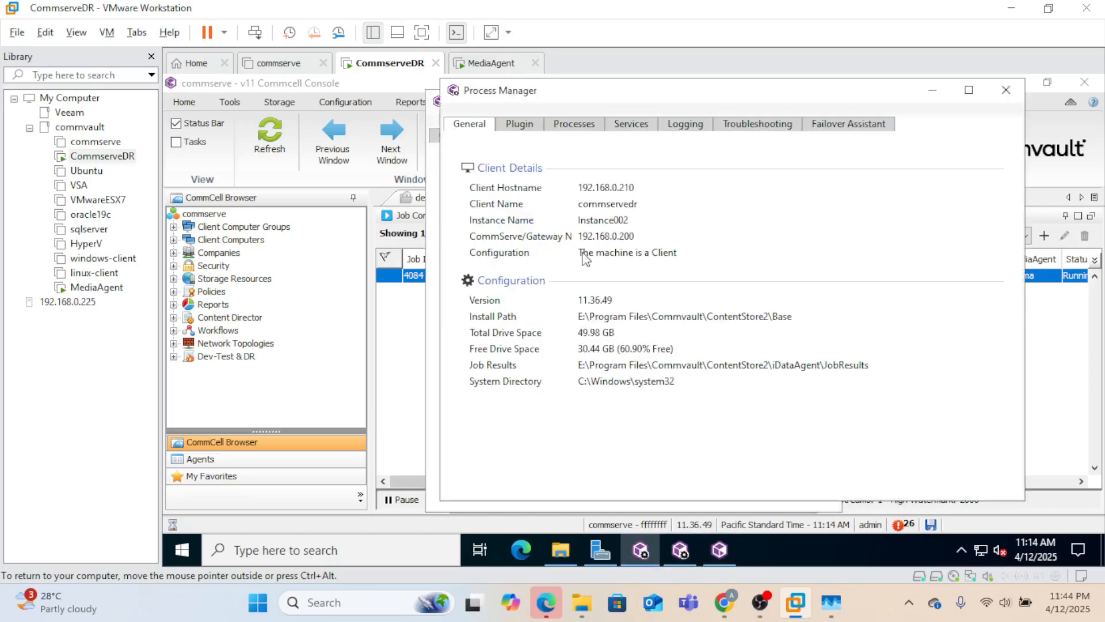
pyautogui.click(857, 126)
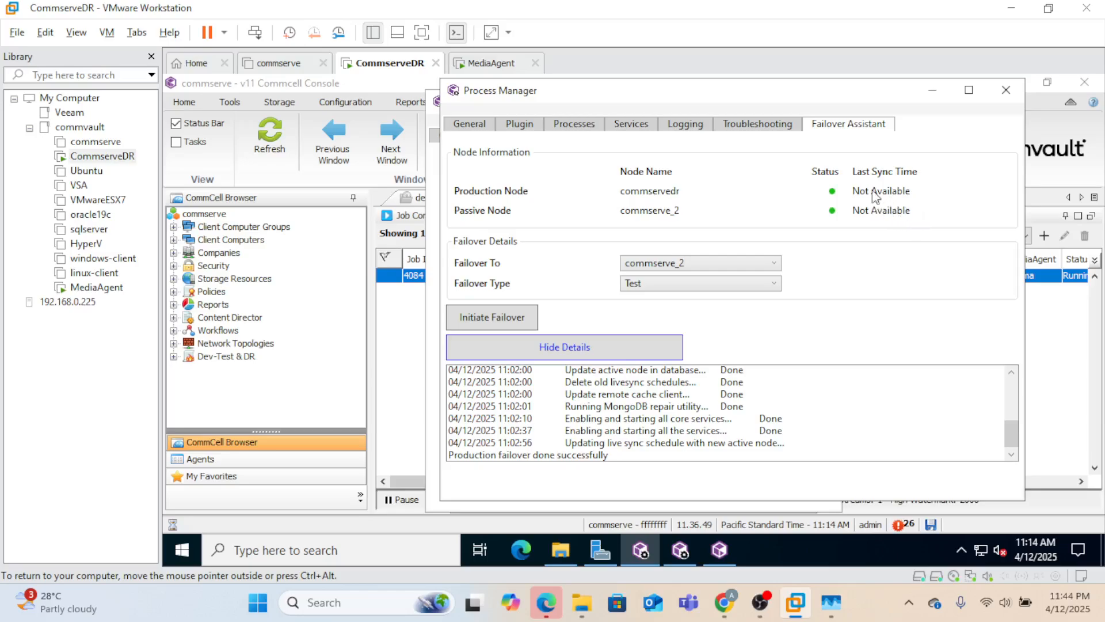
pyautogui.click(1007, 91)
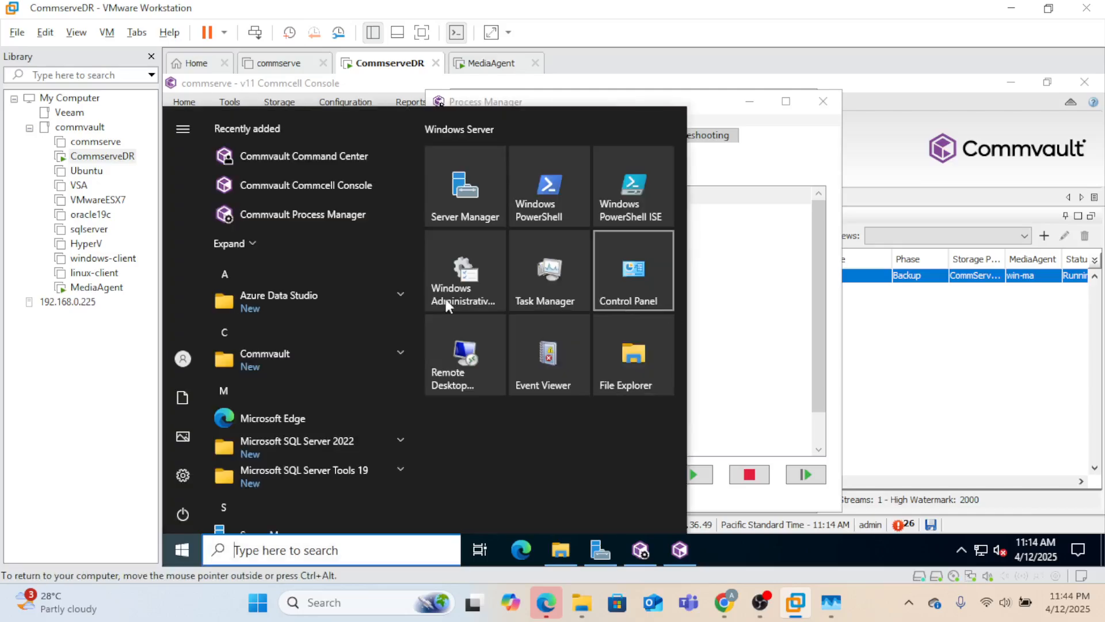
# - Launch Process Manager (Failover) from Start, review its Failover Assistant nodes, then minimize it
pyautogui.click(398, 355)
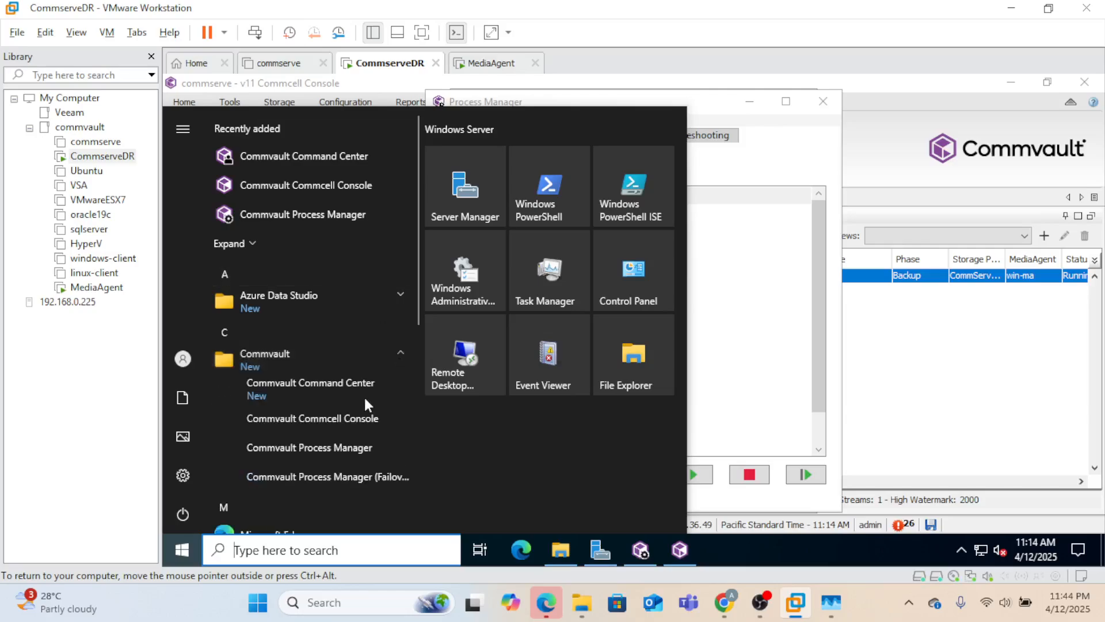
pyautogui.click(349, 477)
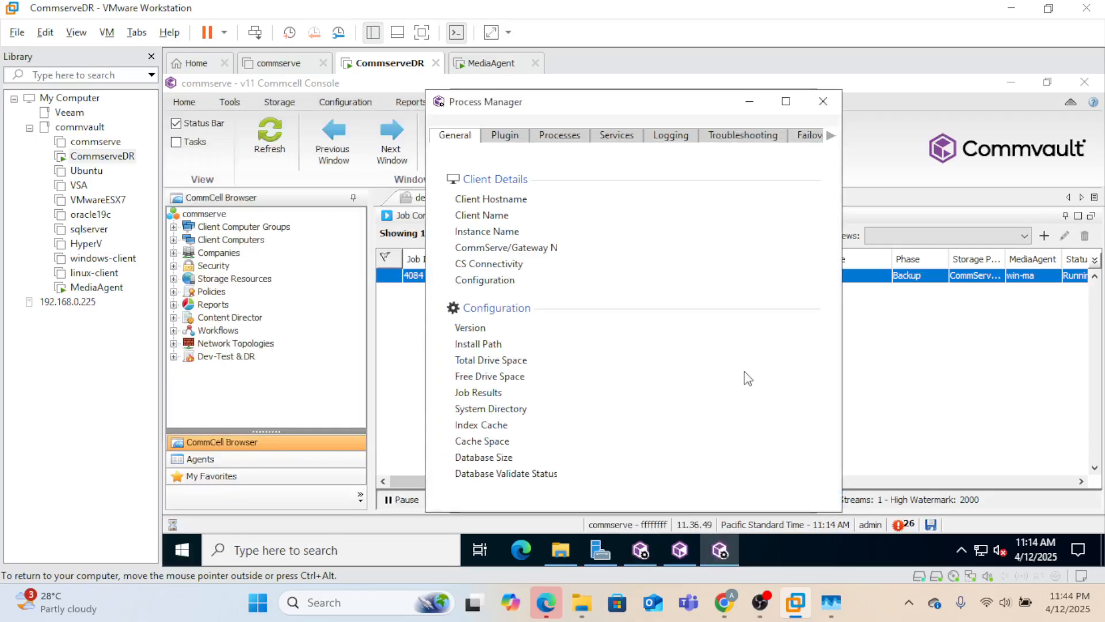
pyautogui.click(813, 136)
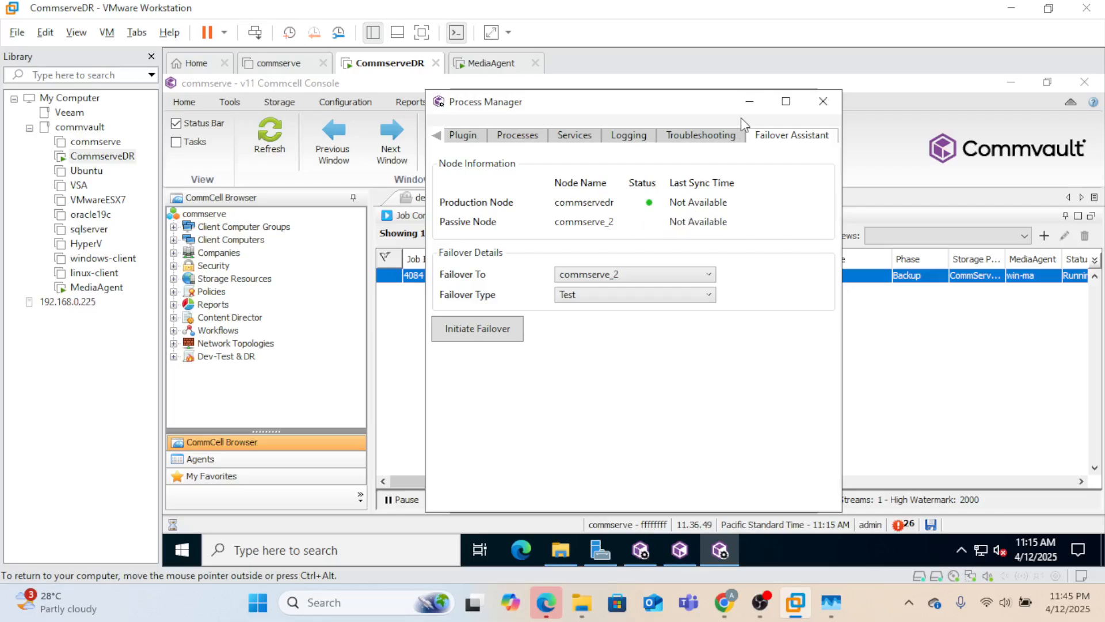
pyautogui.click(748, 104)
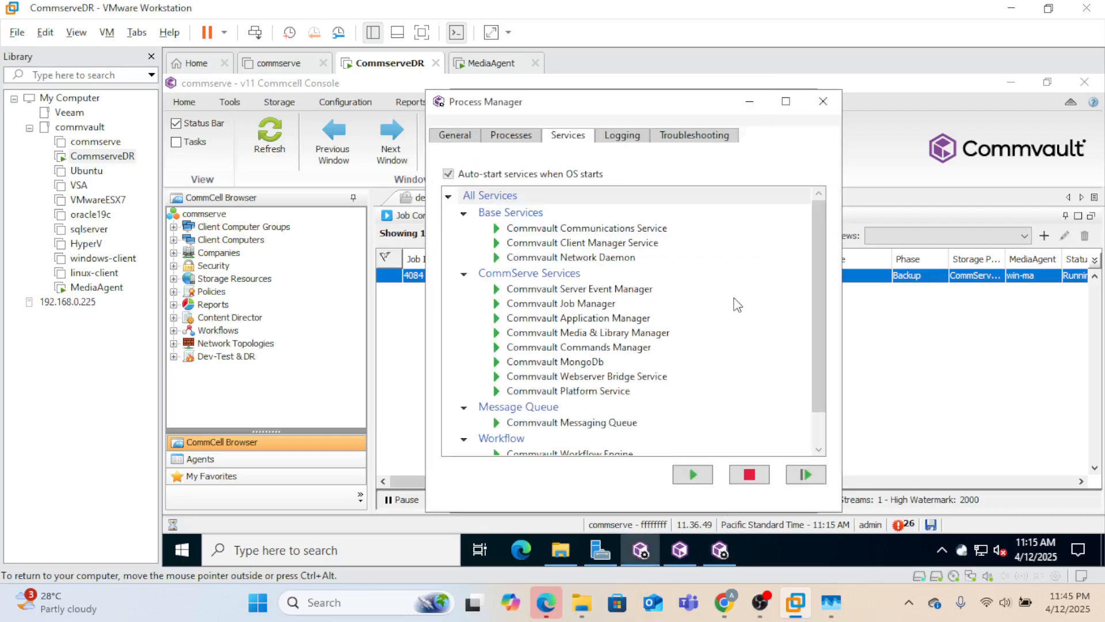
# - Review job 4084's run attempts, now Completed at 100%, then close its details window
pyautogui.click(749, 103)
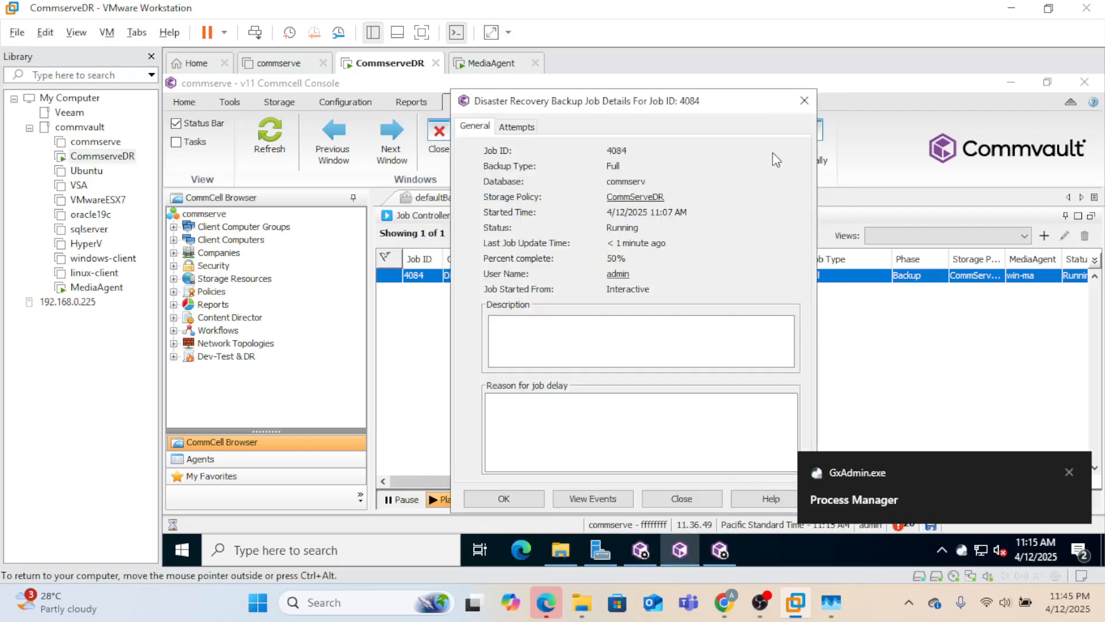
pyautogui.click(1070, 472)
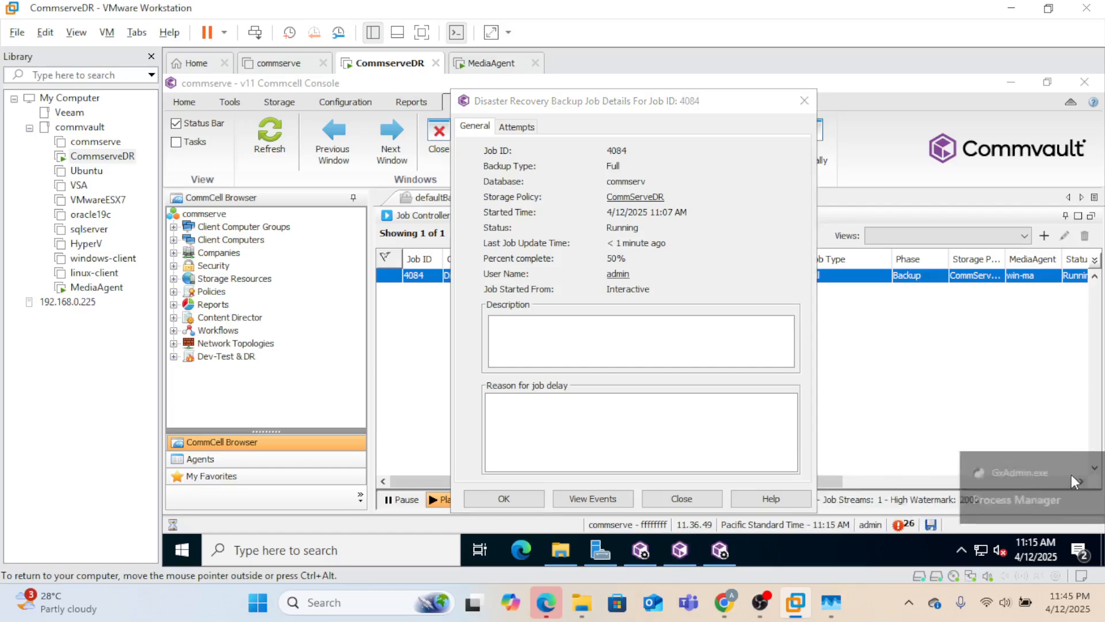
pyautogui.click(509, 127)
pyautogui.click(478, 126)
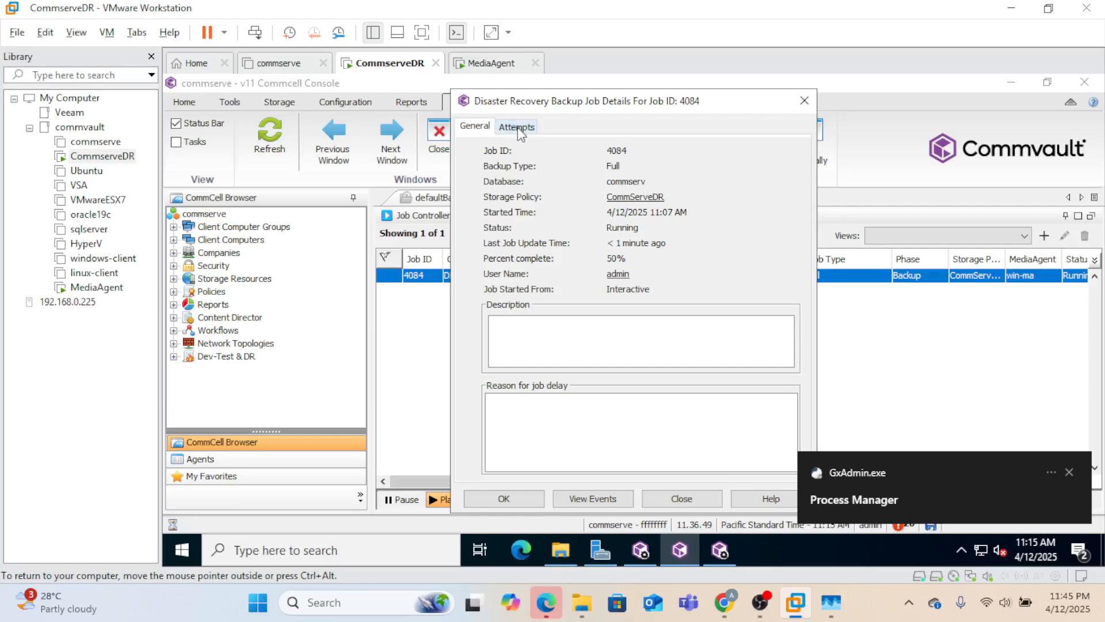
pyautogui.click(511, 126)
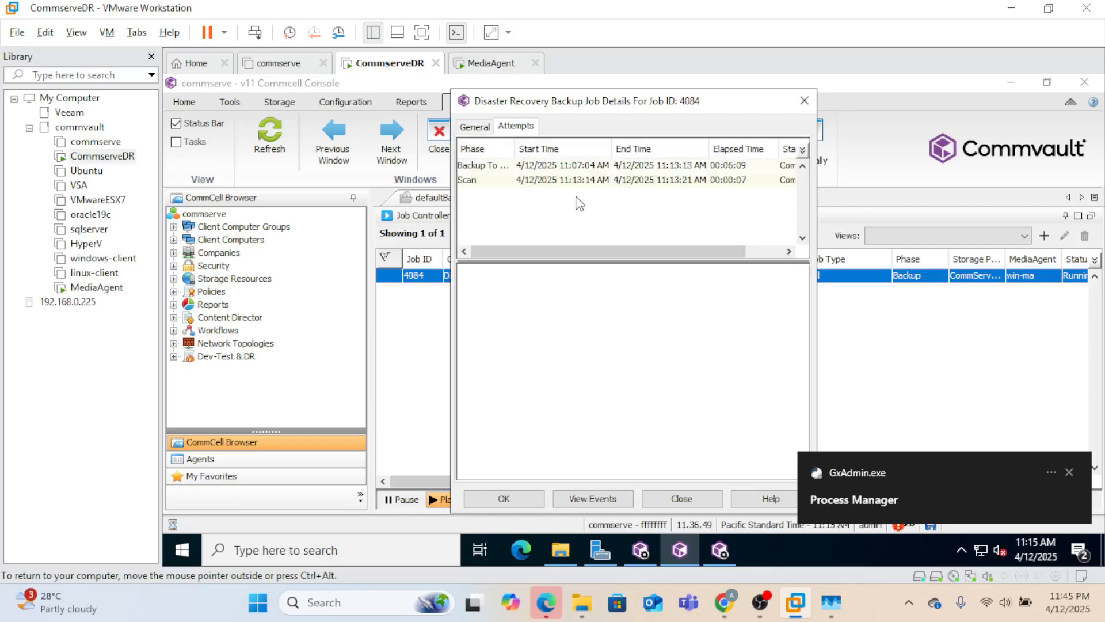
pyautogui.click(1072, 472)
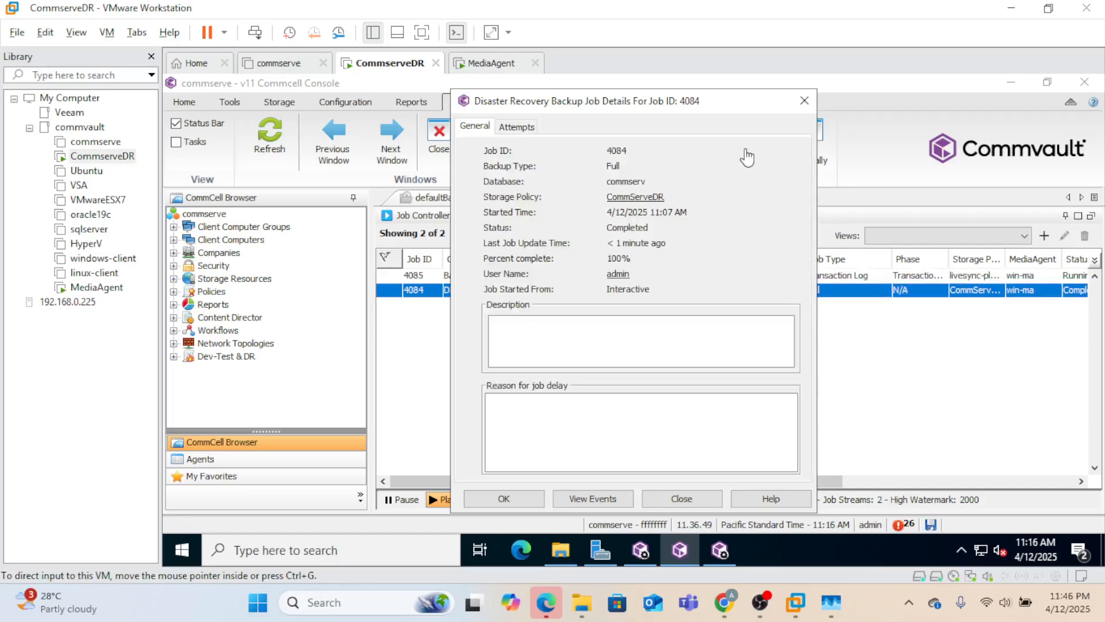
pyautogui.click(804, 100)
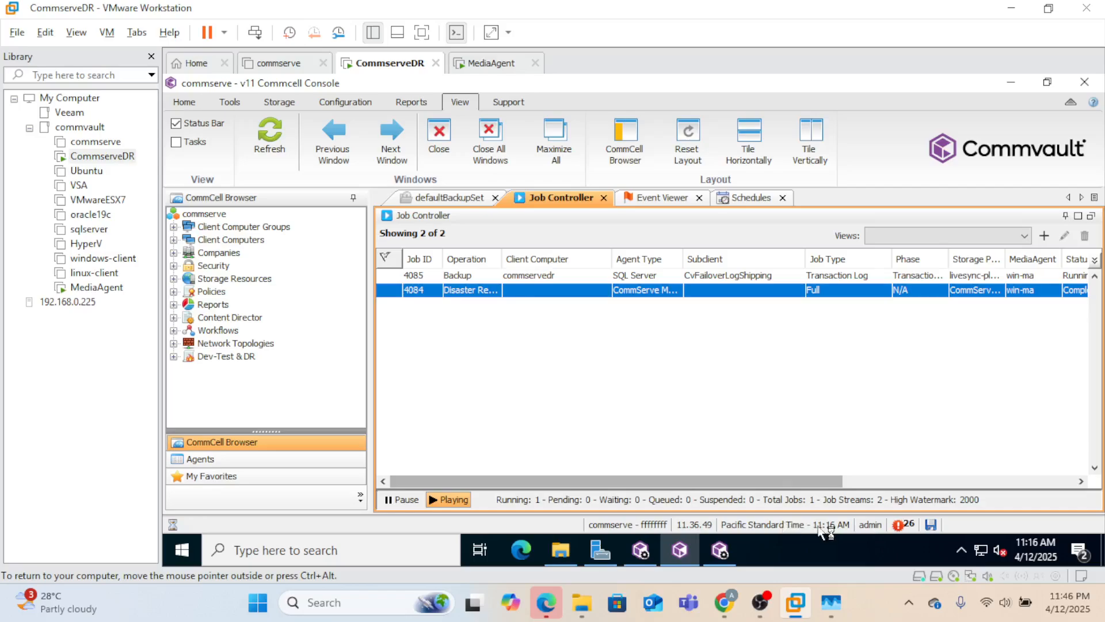
# - Power on the commserve virtual machine with Power > Start Up Guest
pyautogui.click(105, 150)
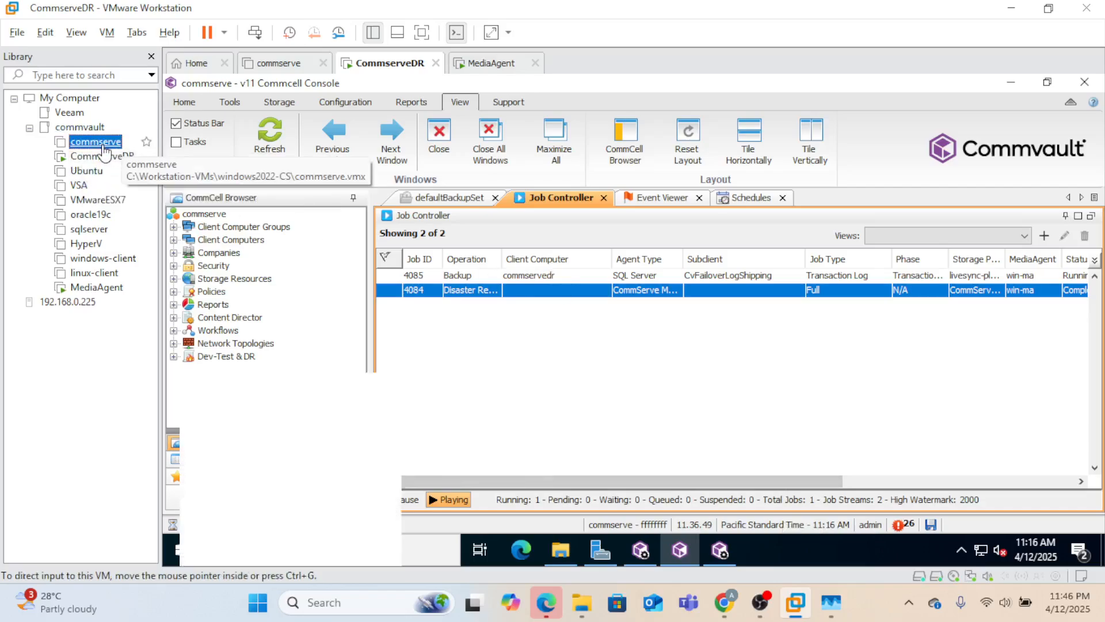
pyautogui.rightClick(103, 146)
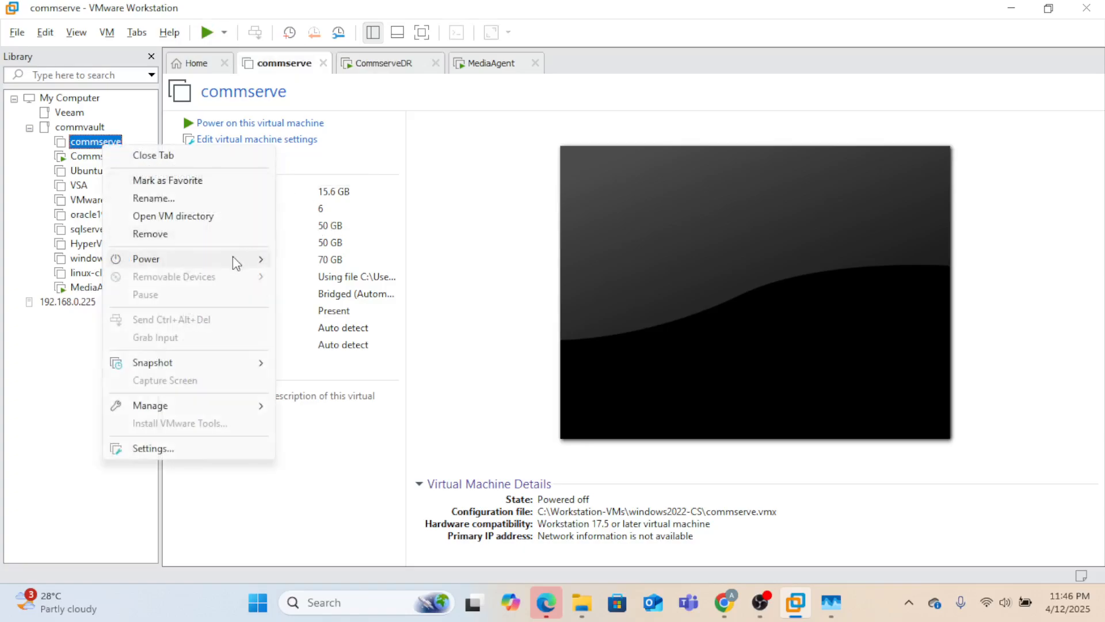
pyautogui.moveTo(235, 259)
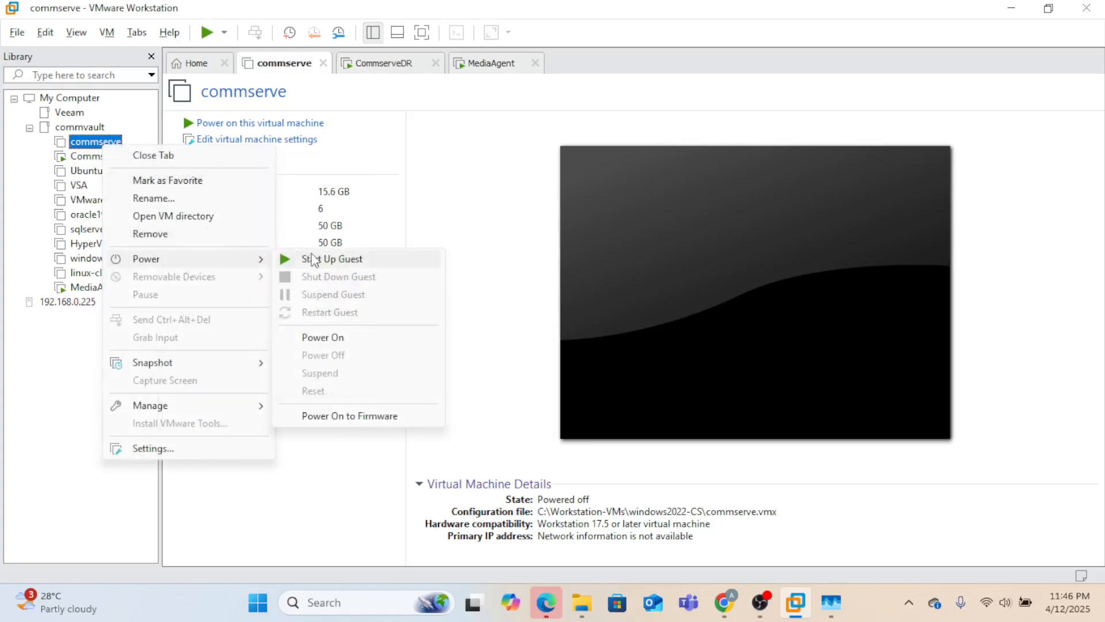
pyautogui.click(340, 261)
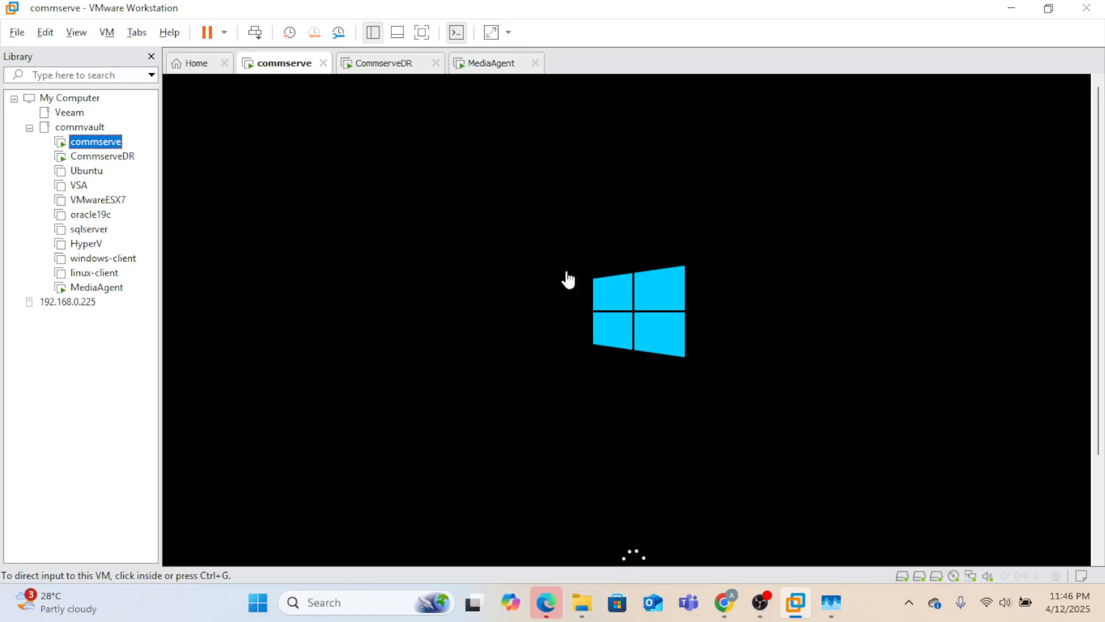
# - Send Ctrl+Alt+Del to commserve and sign in as Administrator with the account password
pyautogui.click(875, 600)
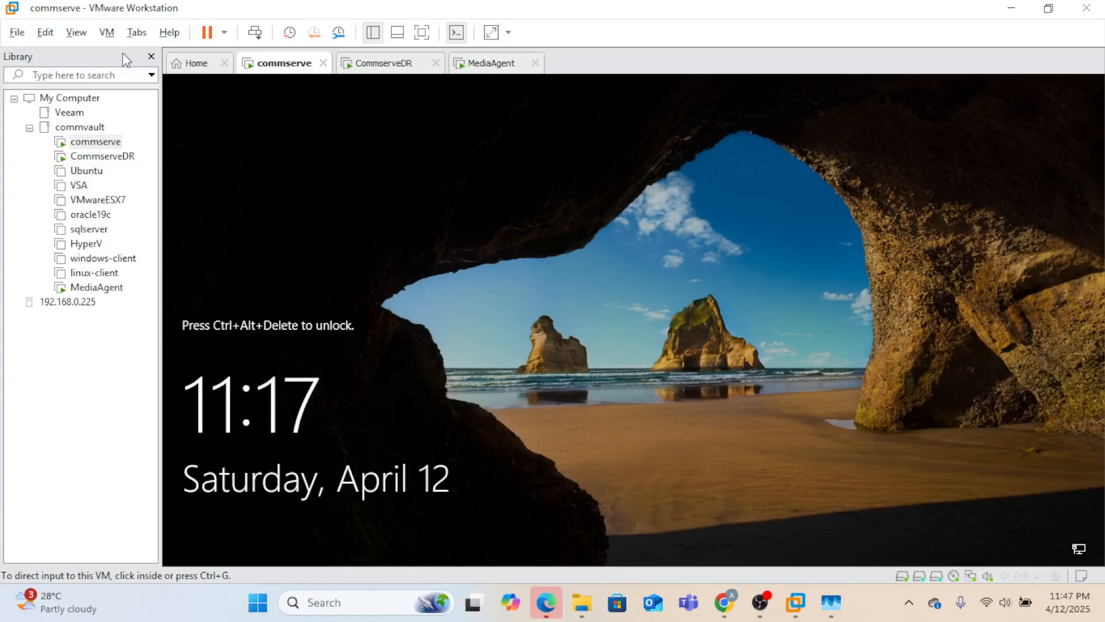
pyautogui.click(114, 36)
pyautogui.click(161, 116)
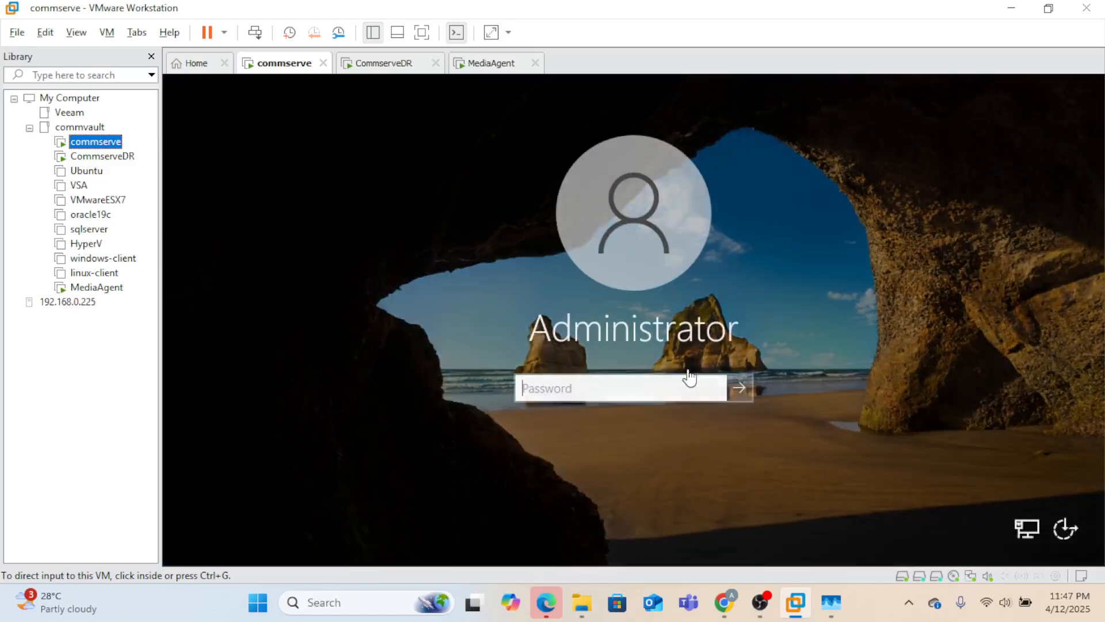
pyautogui.click(583, 386)
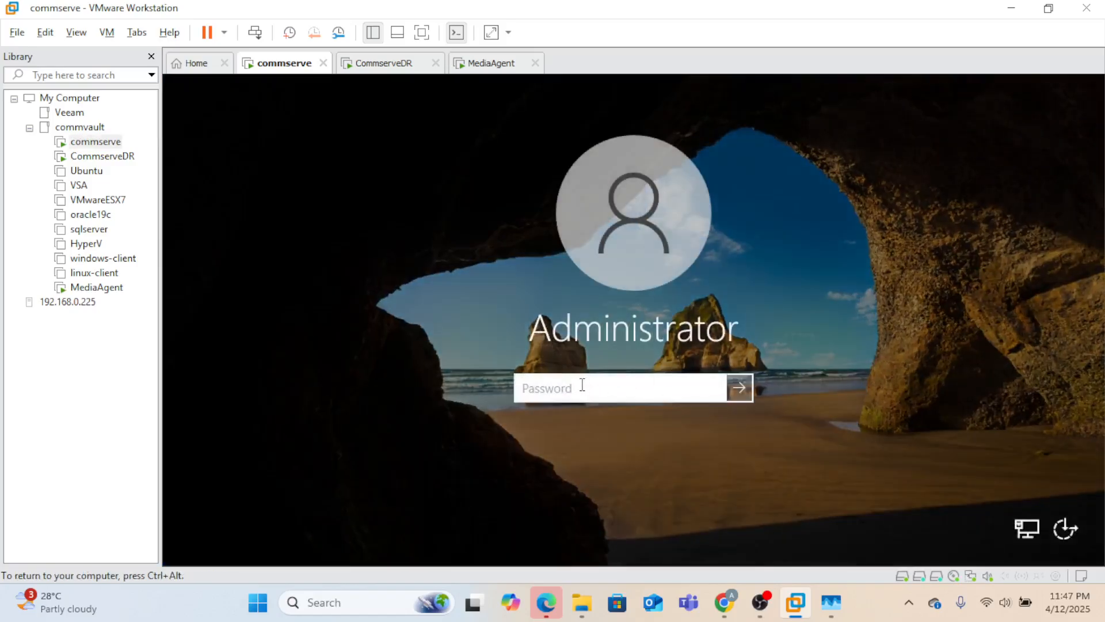
pyautogui.write('••••••••••••••')
pyautogui.press('Return')
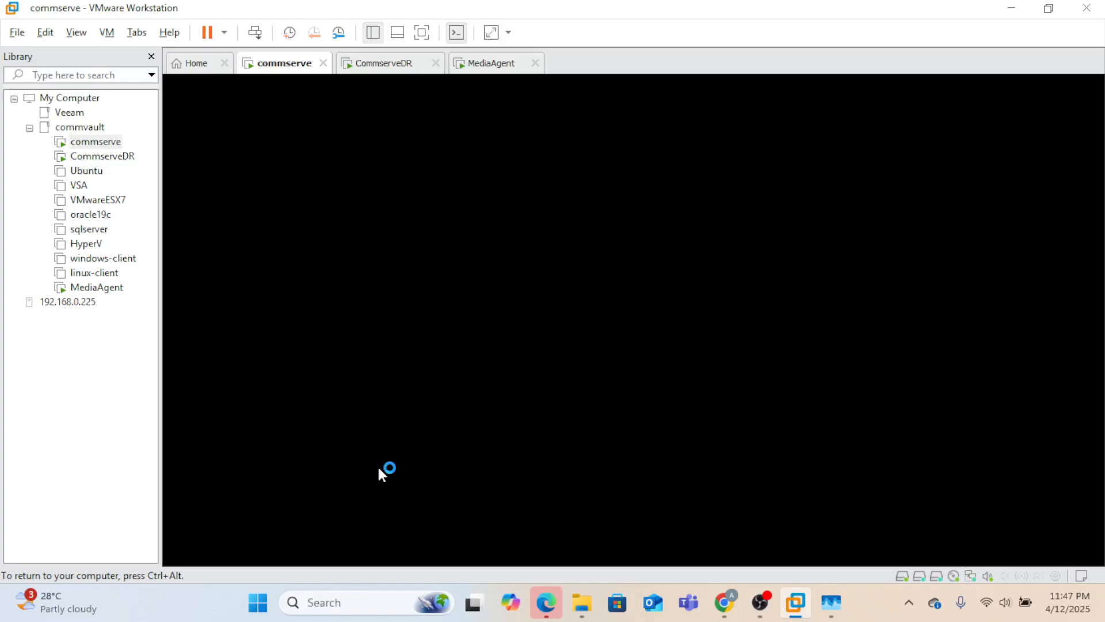
pyautogui.click(859, 607)
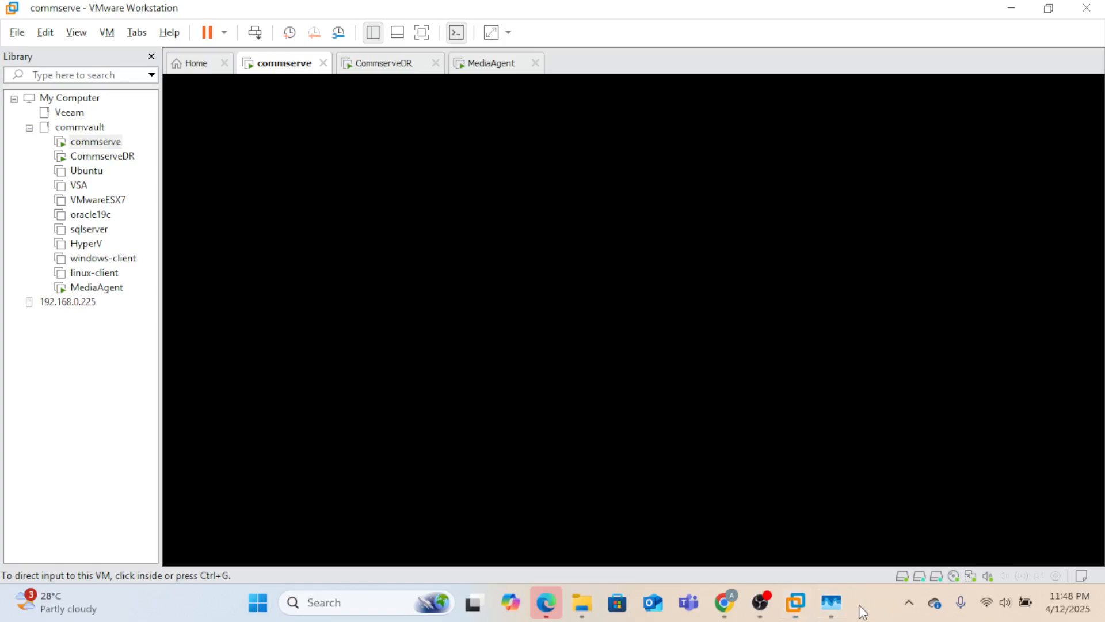
pyautogui.click(777, 493)
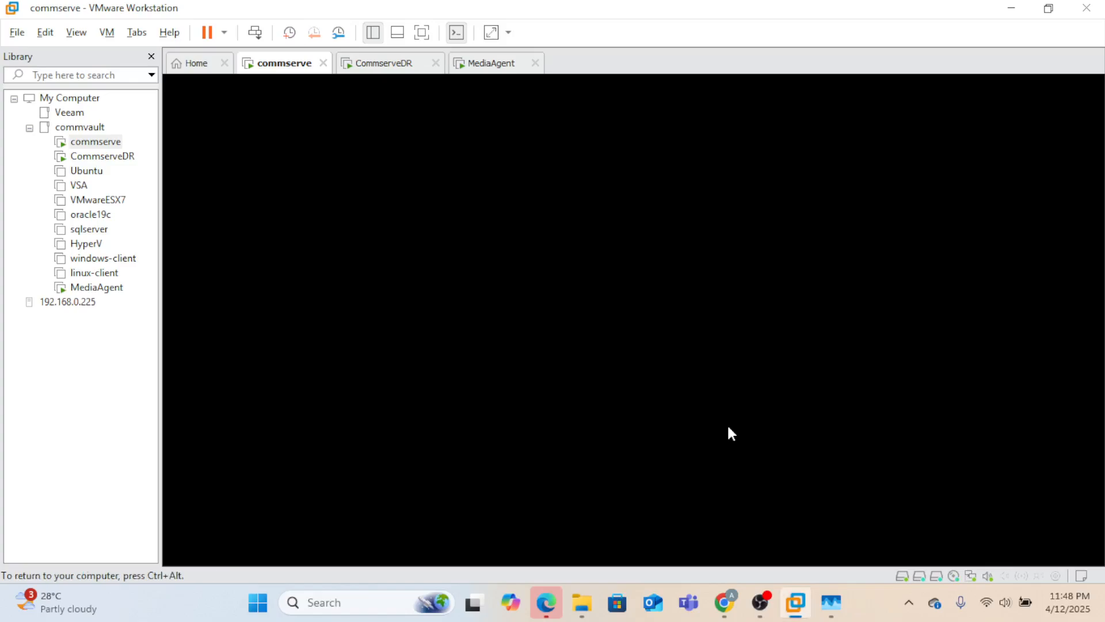
pyautogui.click(864, 618)
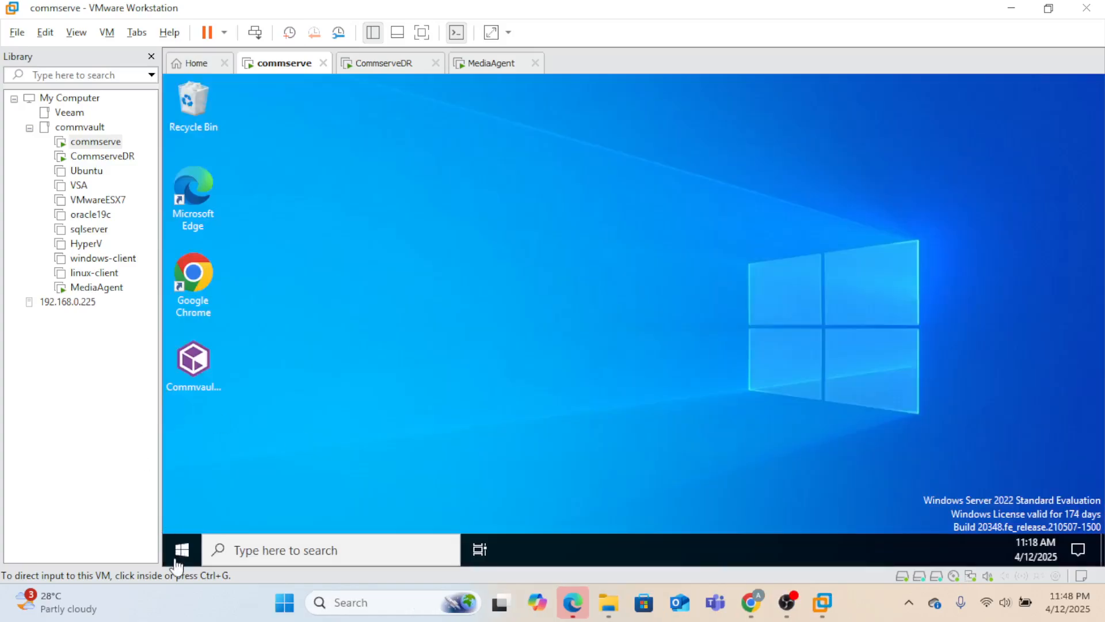
# - Cancel the Shutdown Event Tracker on commserve and close the Windows Admin Center popup
pyautogui.click(183, 558)
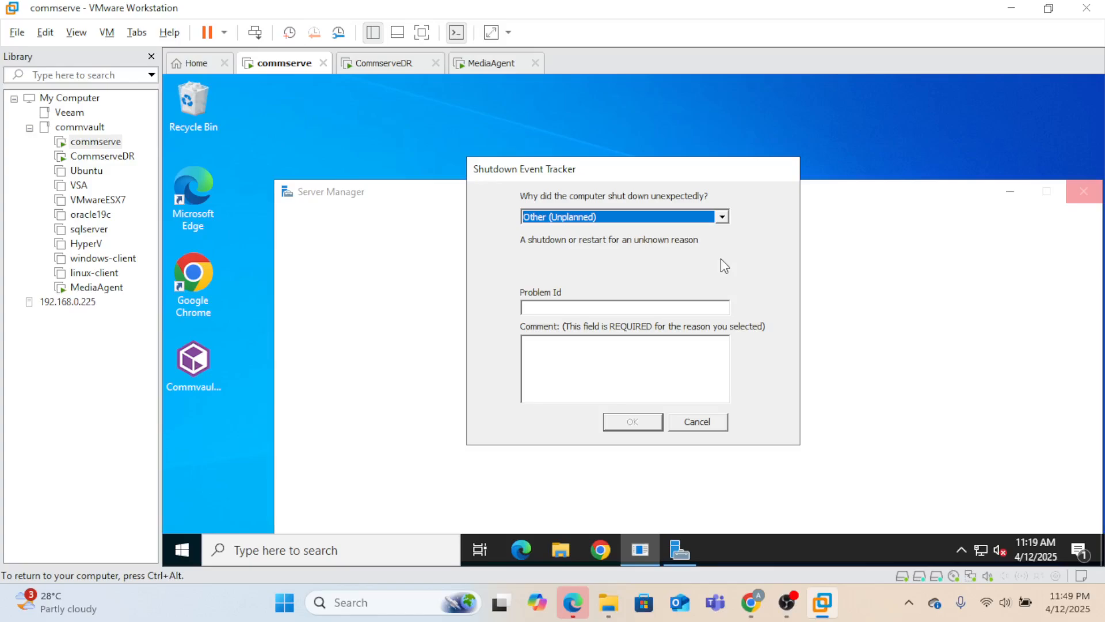
pyautogui.click(709, 421)
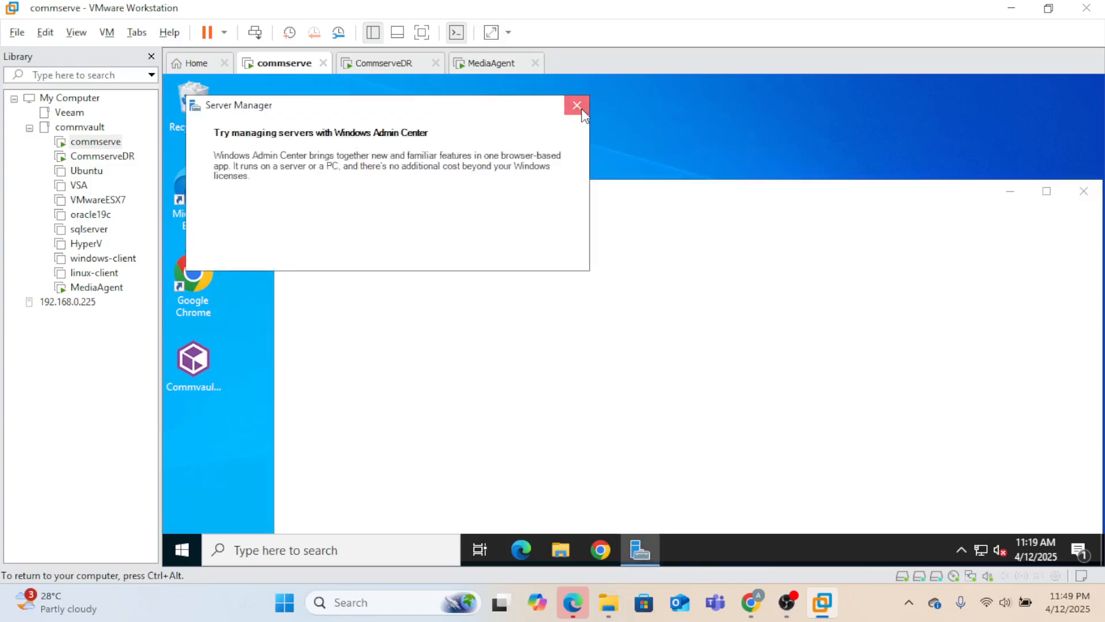
pyautogui.click(578, 106)
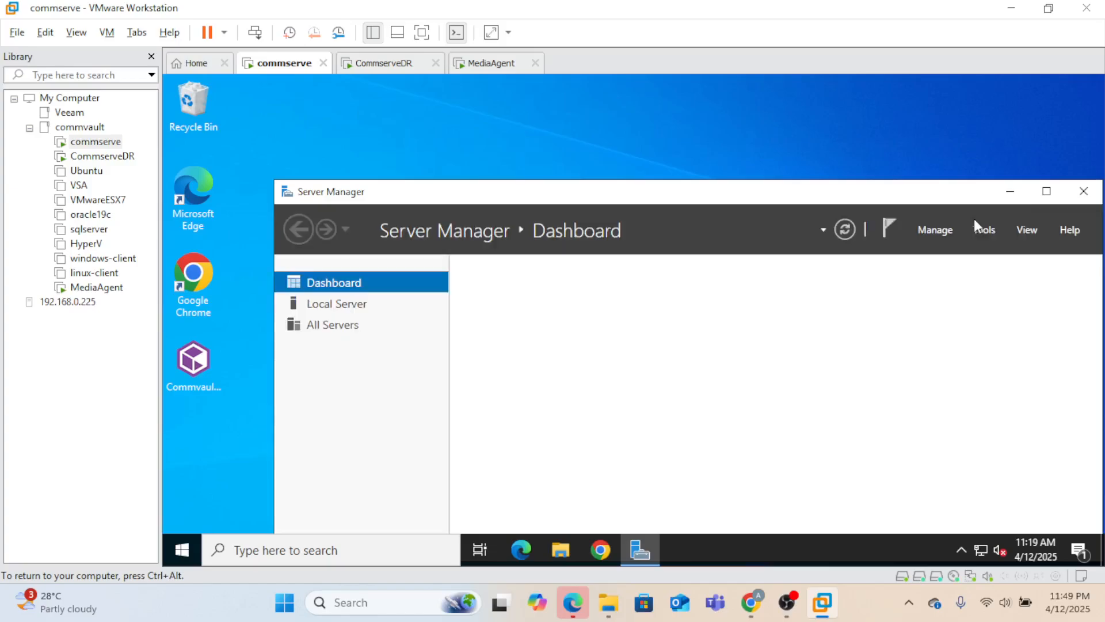
# - Close Server Manager and start Commvault Process Manager from the Start menu's Commvault folder
pyautogui.click(1092, 194)
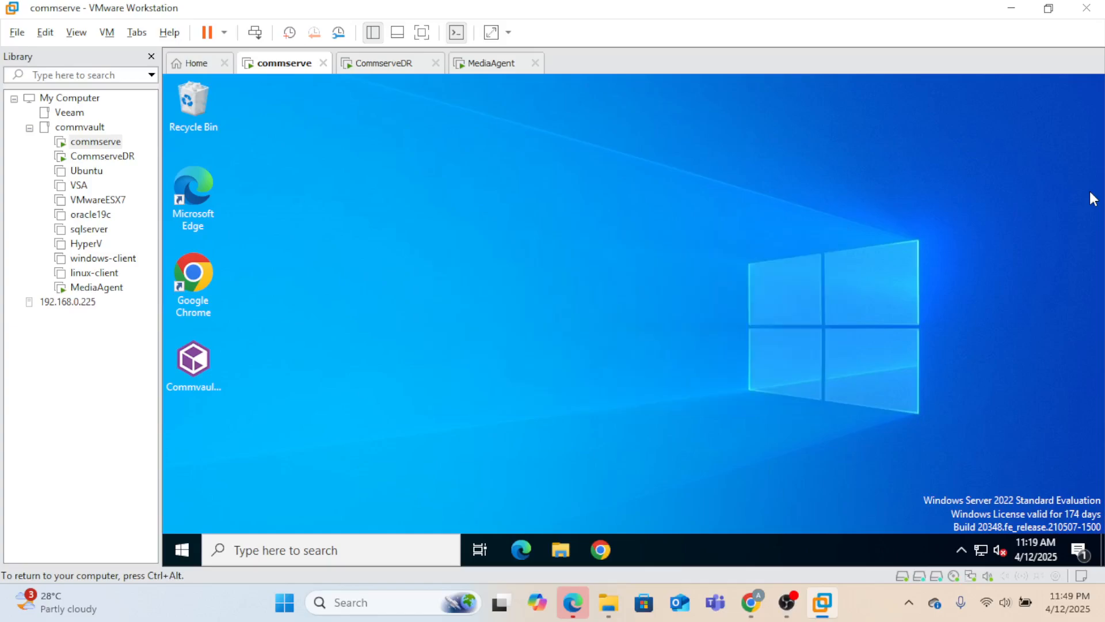
pyautogui.click(186, 548)
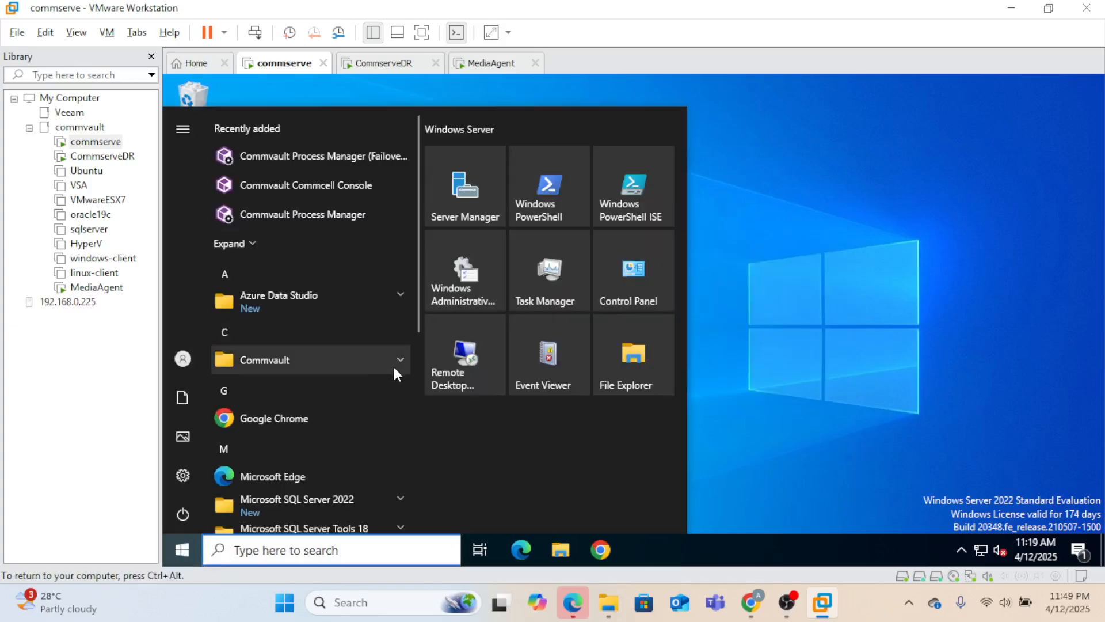
pyautogui.click(349, 367)
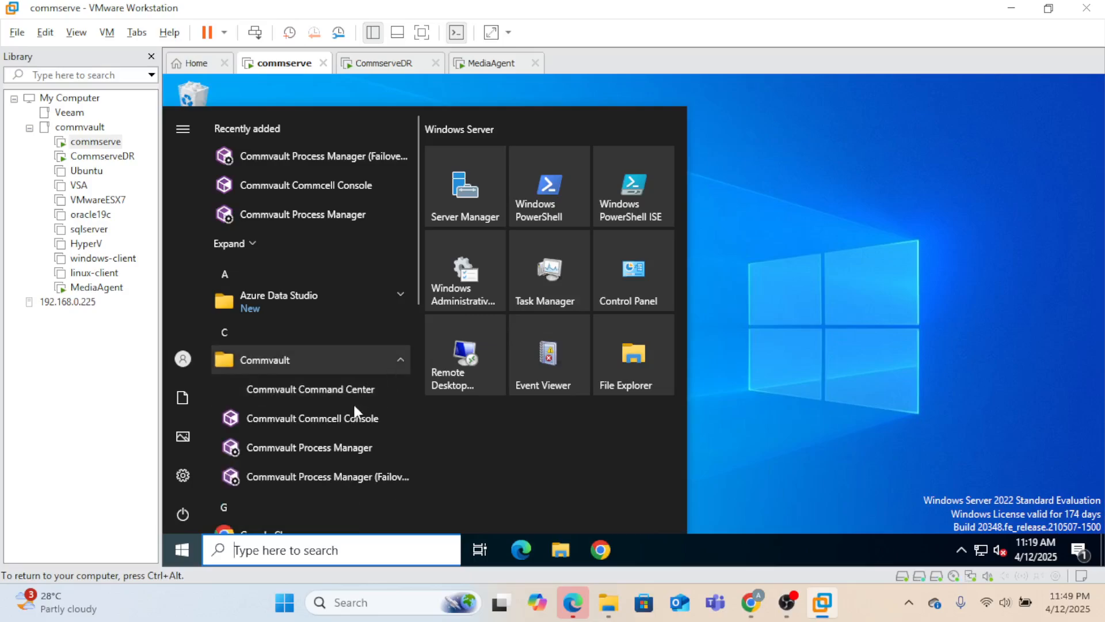
pyautogui.click(769, 402)
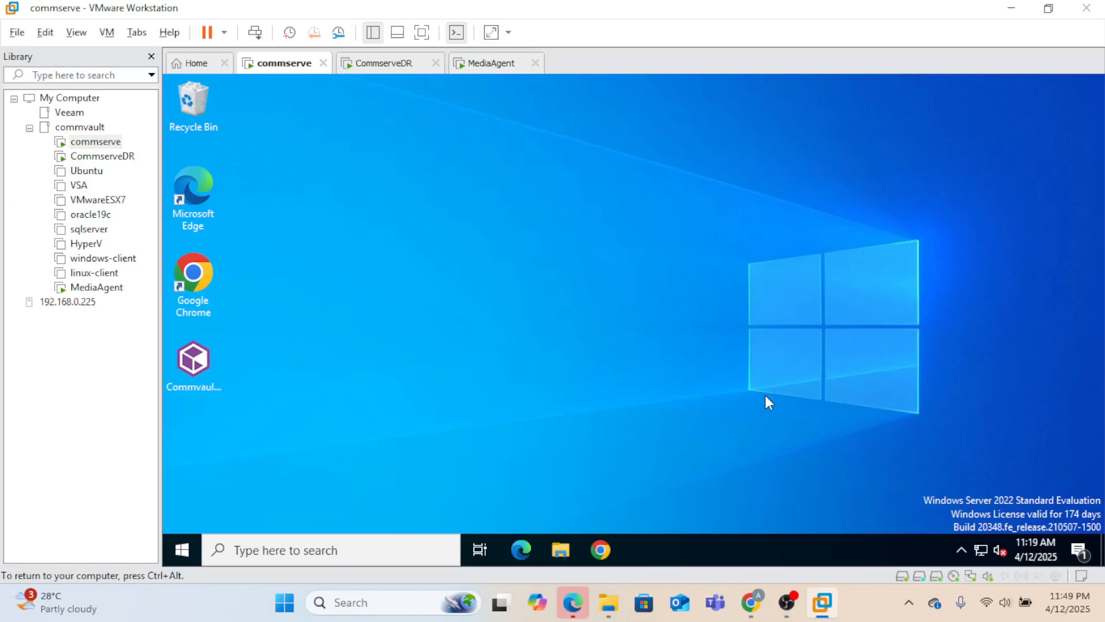
pyautogui.click(183, 549)
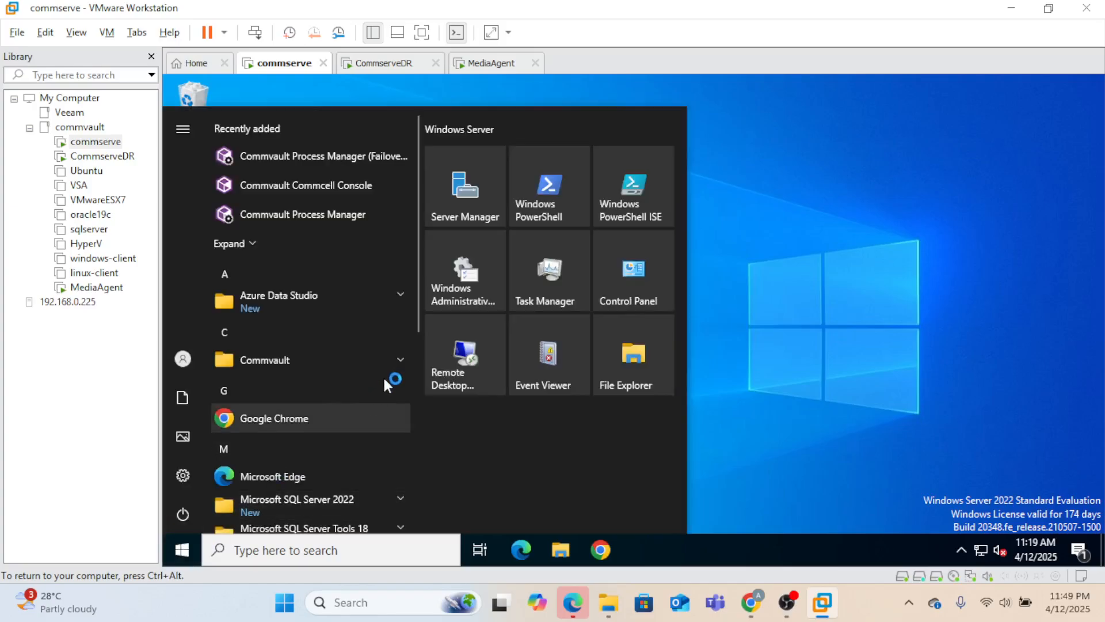
pyautogui.click(397, 360)
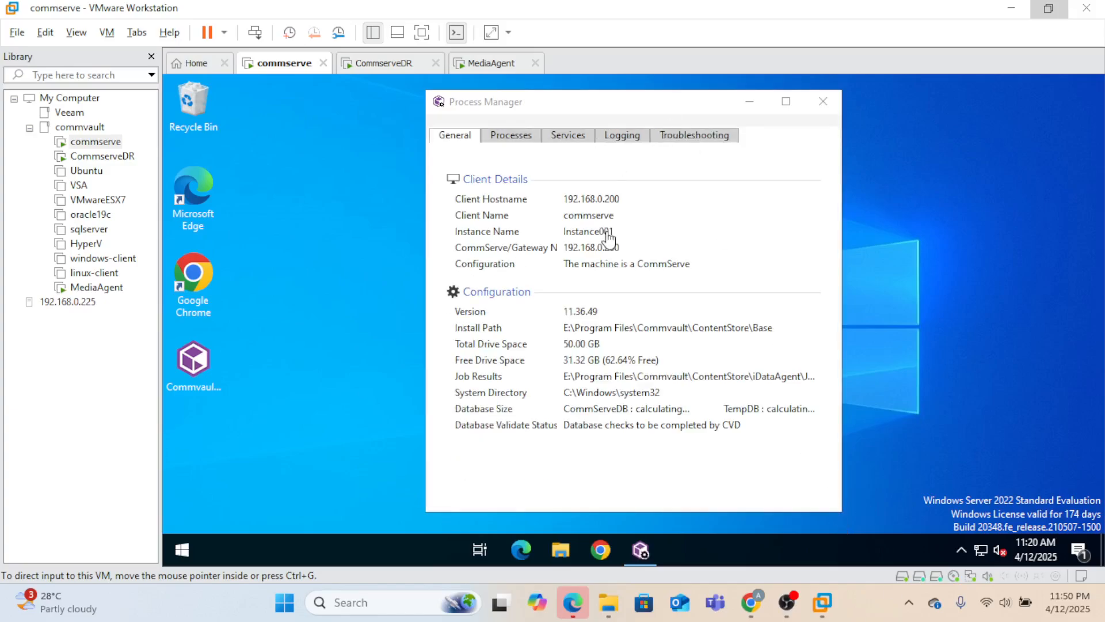
# - Check commserve's Services and General tabs showing Instance001 as CommServe 11.36.49
pyautogui.click(579, 140)
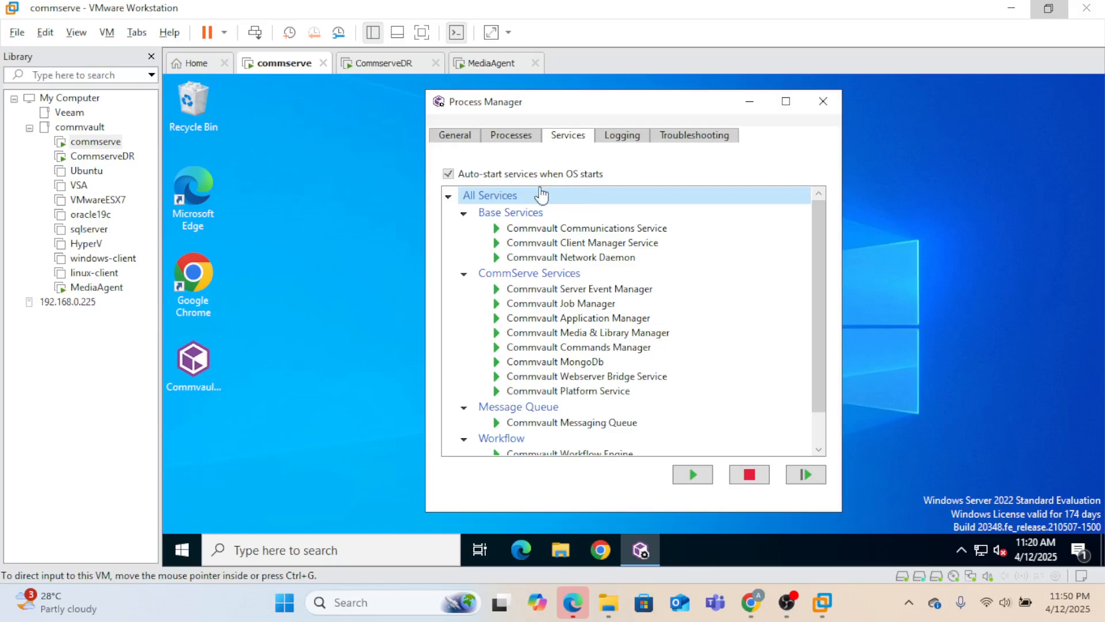
pyautogui.click(464, 143)
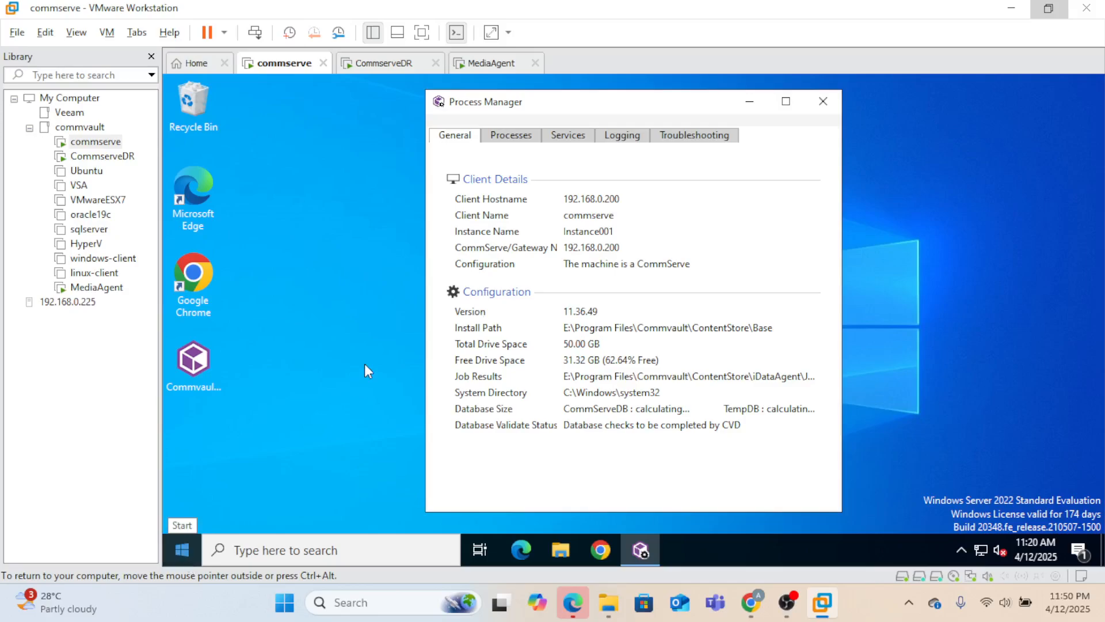
pyautogui.click(352, 428)
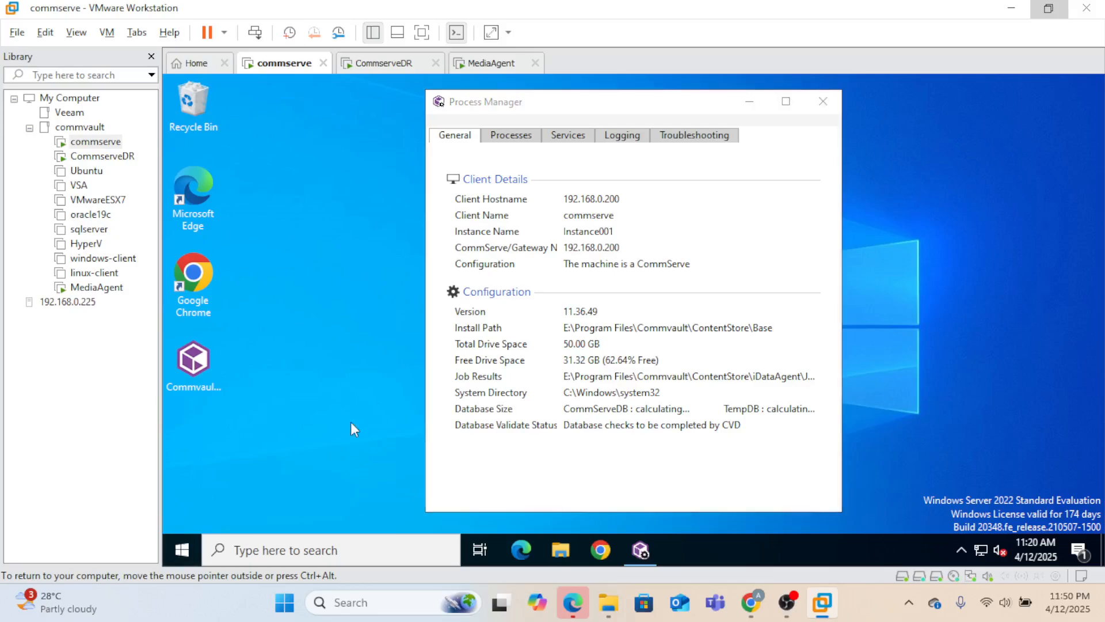
pyautogui.press('super')
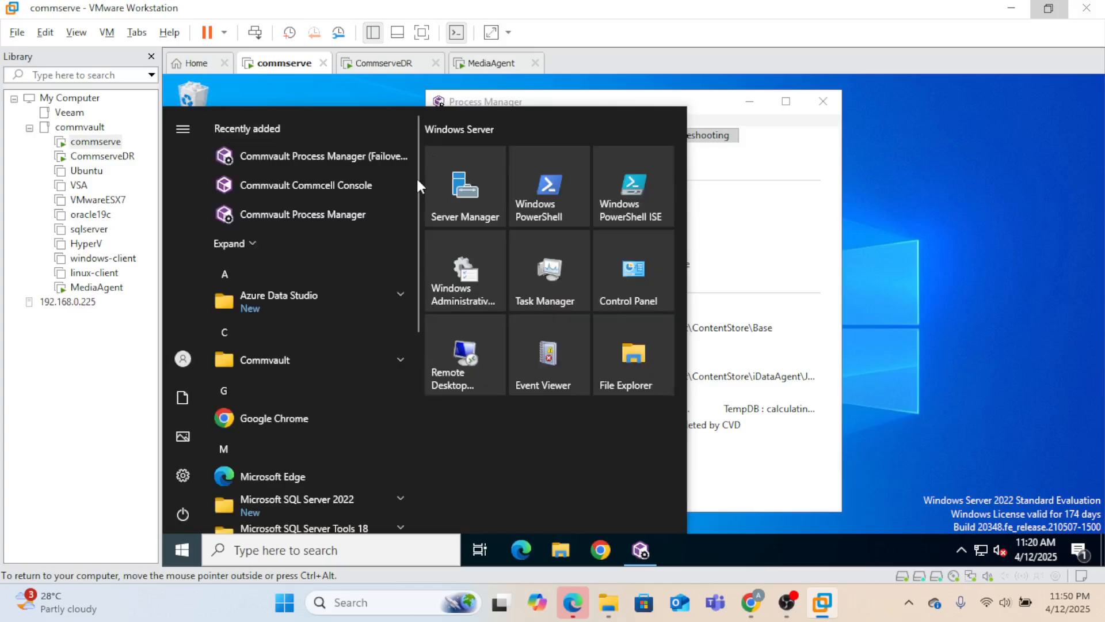
# - Launch Process Manager (Failover) on commserve, then view CommserveDR's Failover Assistant targeting commserve_2
pyautogui.click(399, 362)
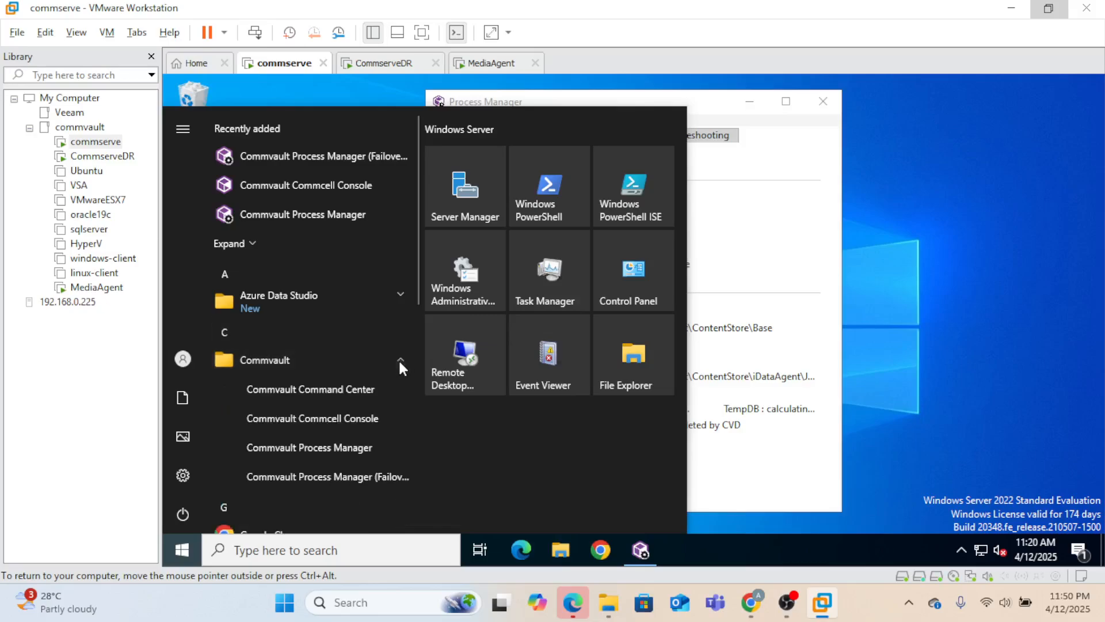
pyautogui.click(324, 476)
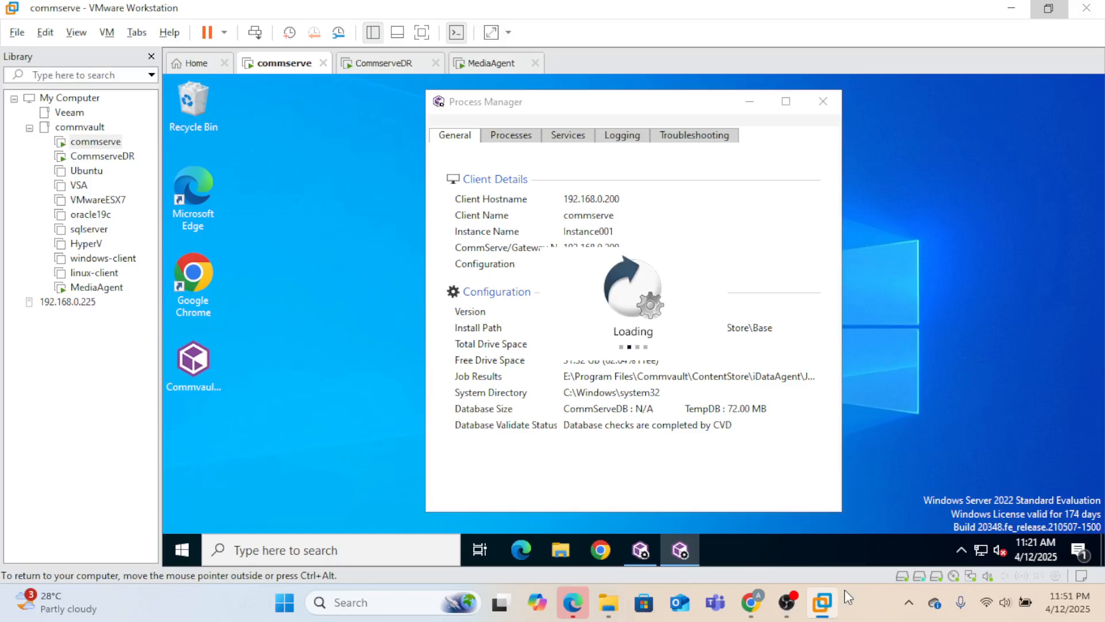
pyautogui.moveTo(787, 602)
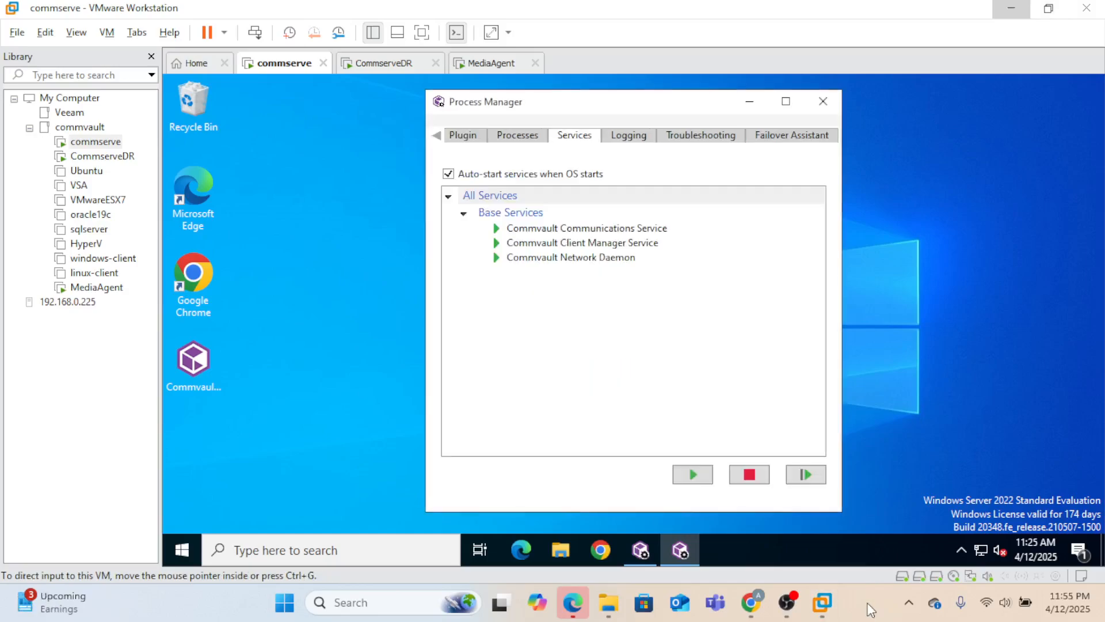
pyautogui.click(383, 64)
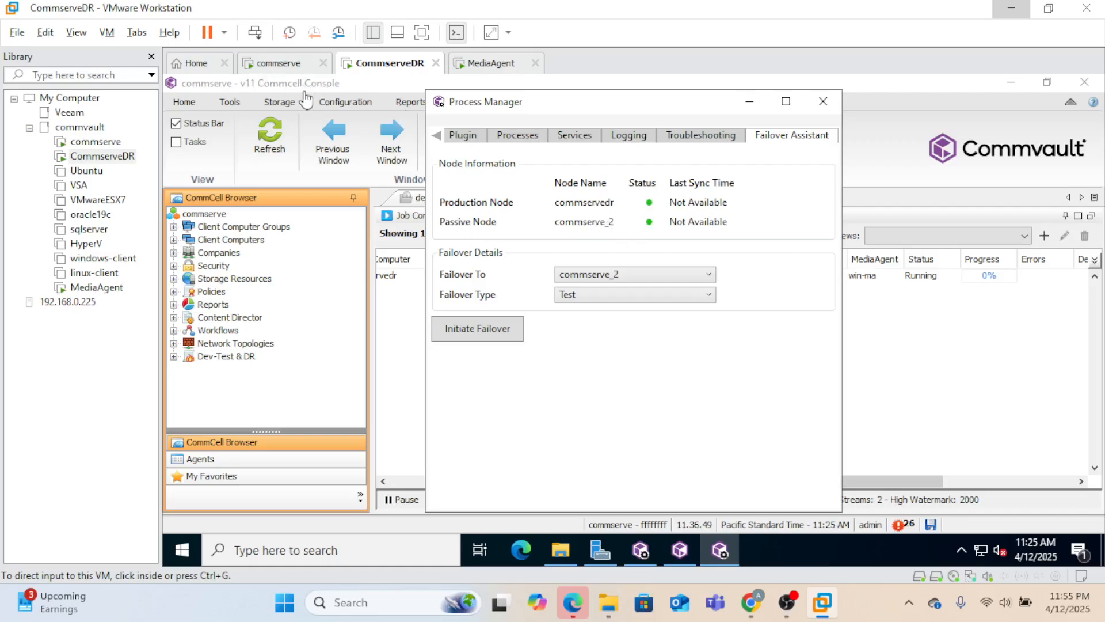
# - On commserve, restore both Process Manager windows and dock one to the left half
pyautogui.click(279, 70)
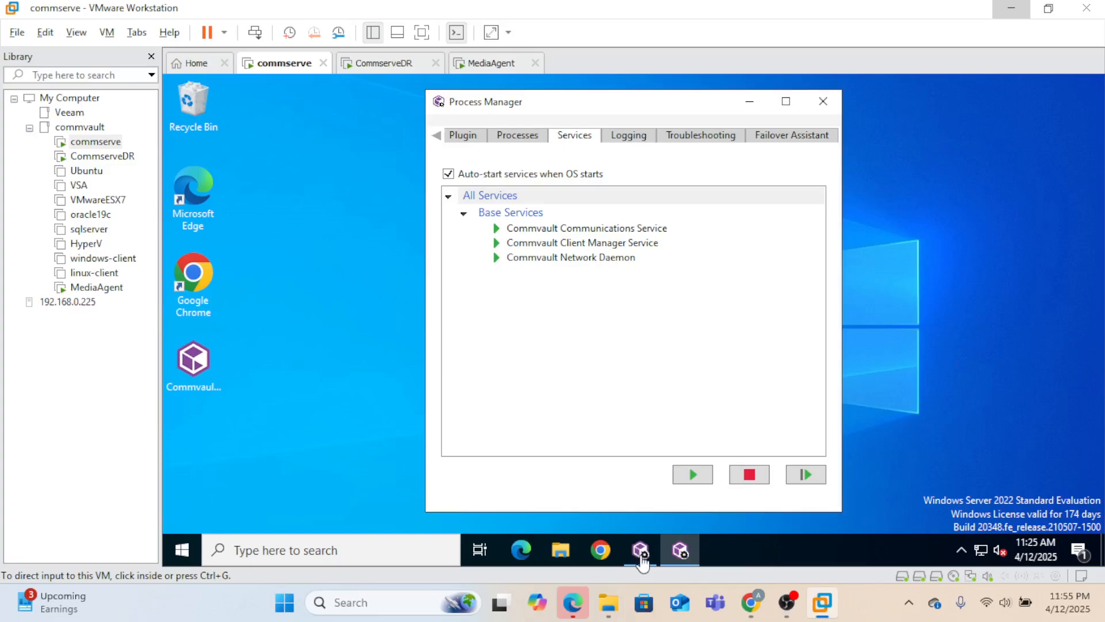
pyautogui.click(681, 558)
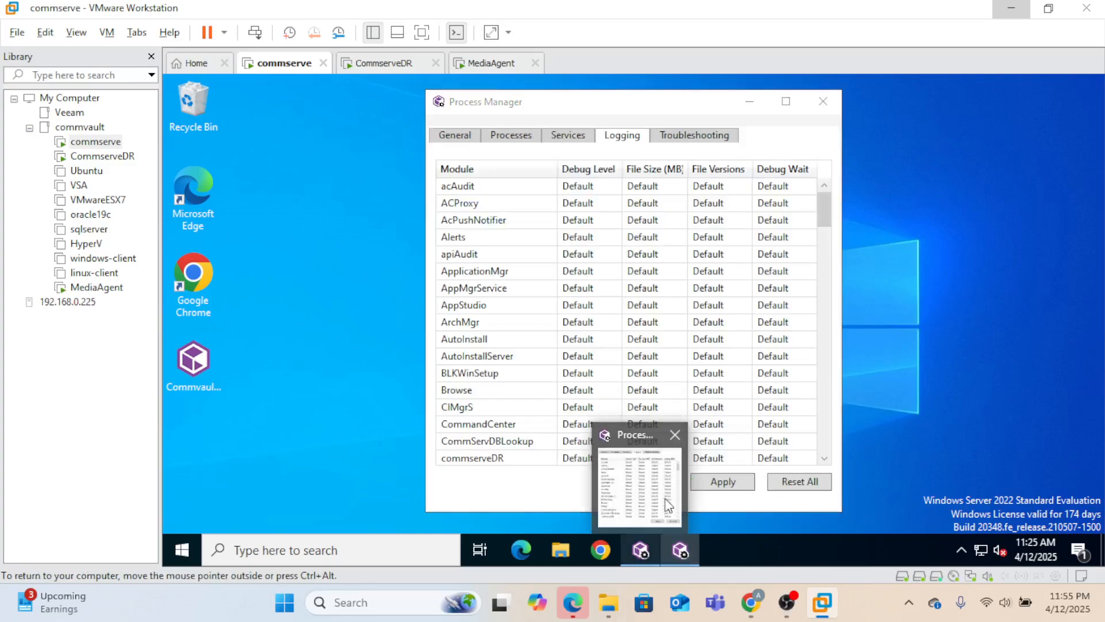
pyautogui.click(639, 558)
pyautogui.click(682, 552)
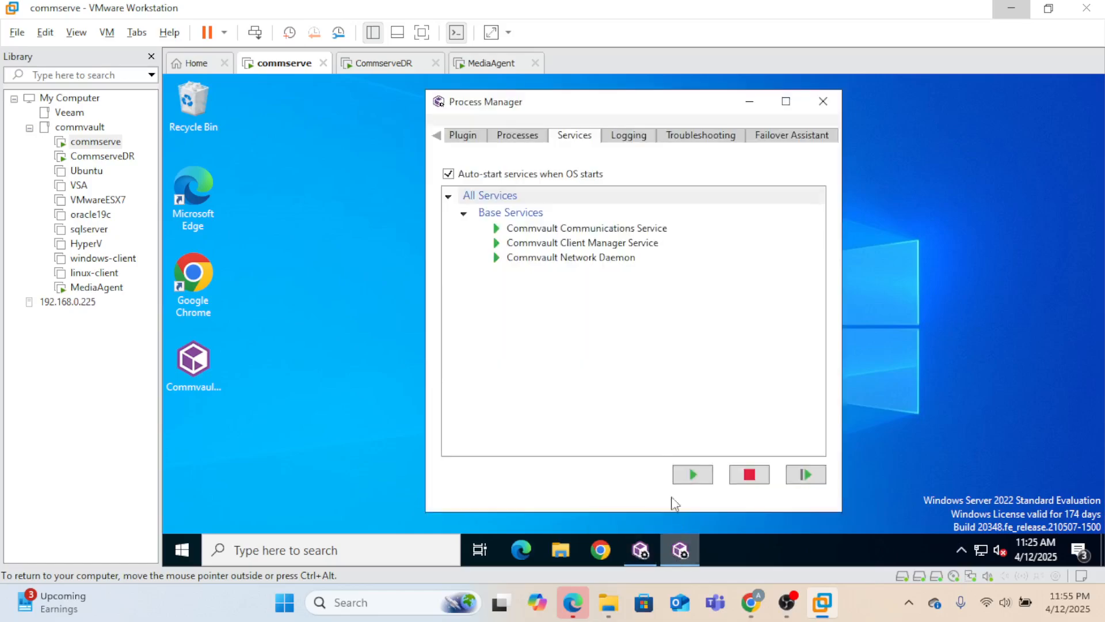
pyautogui.click(644, 550)
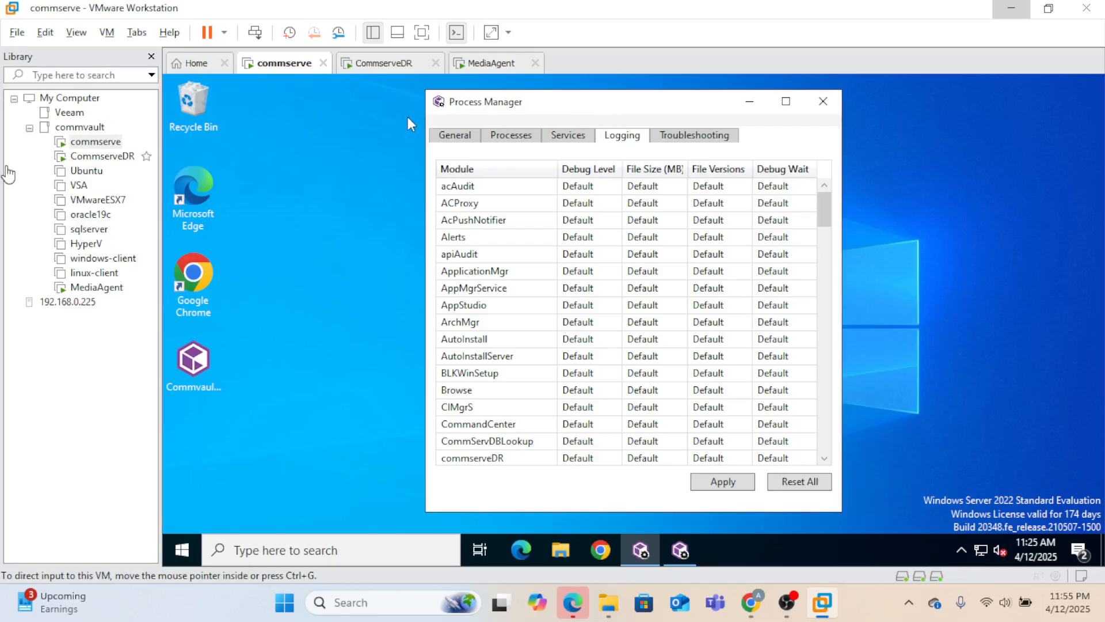
pyautogui.press('super+Left')
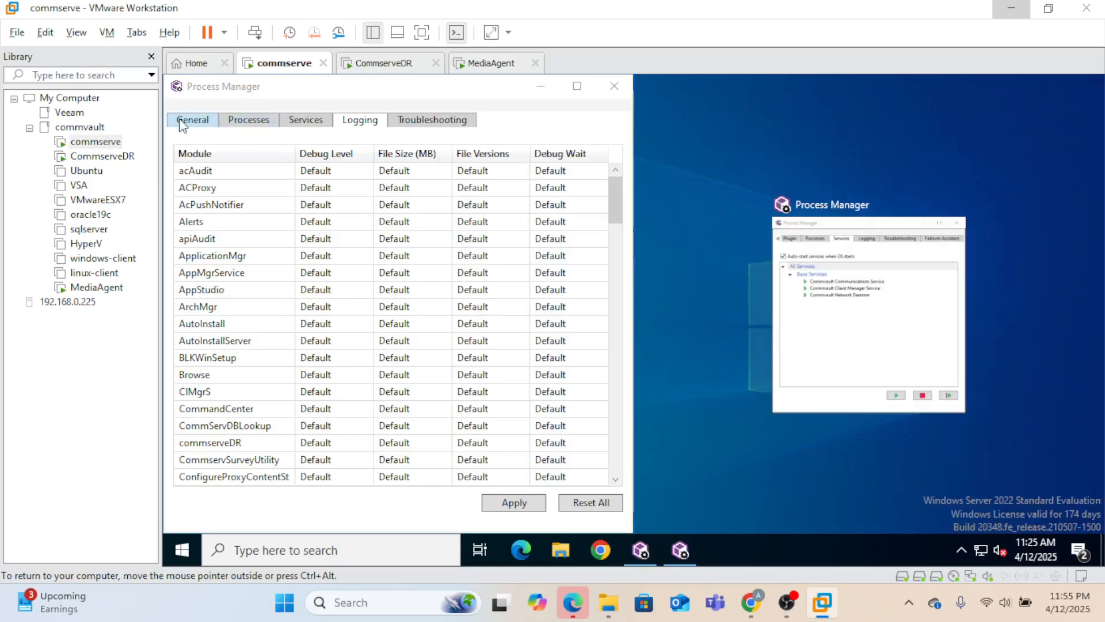
# - Confirm commserve's services are stopped and commservedr is production, then return to CommserveDR
pyautogui.click(185, 121)
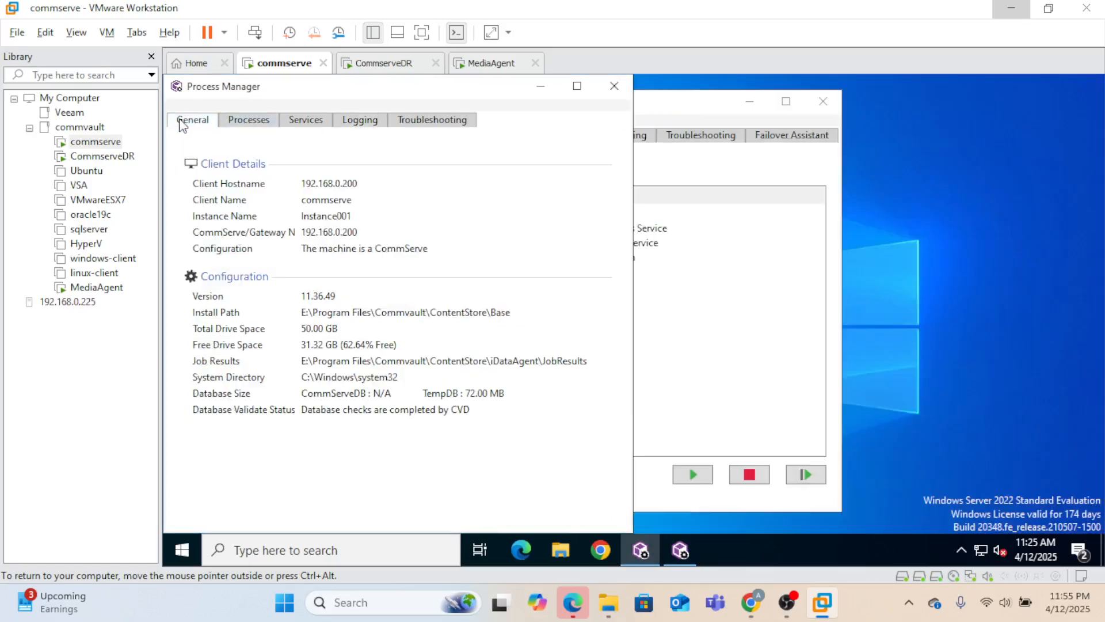
pyautogui.click(320, 124)
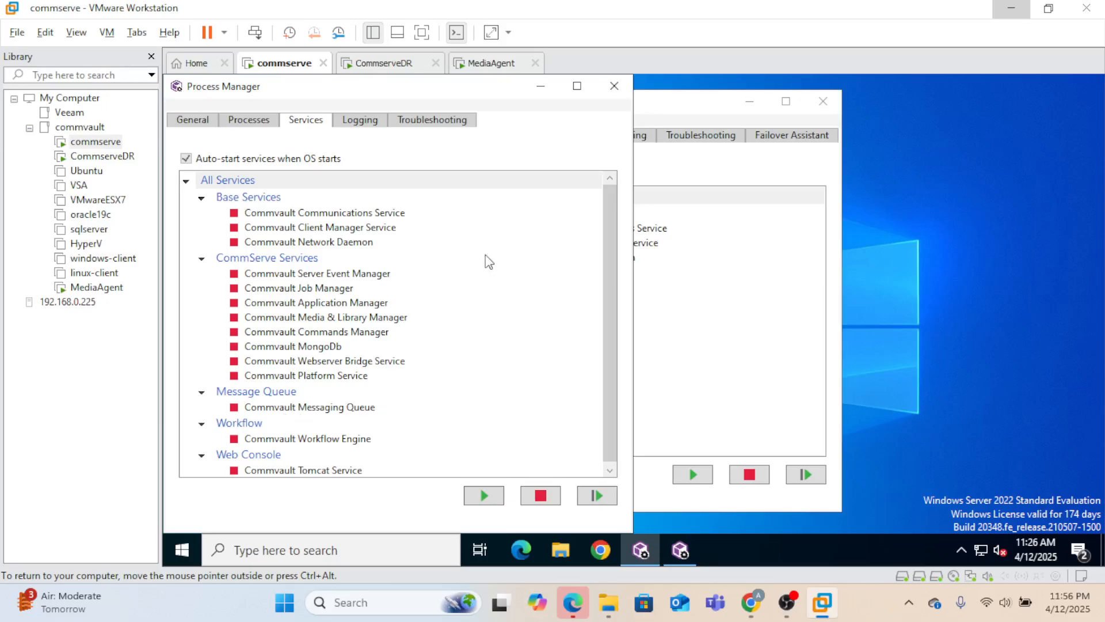
pyautogui.click(785, 137)
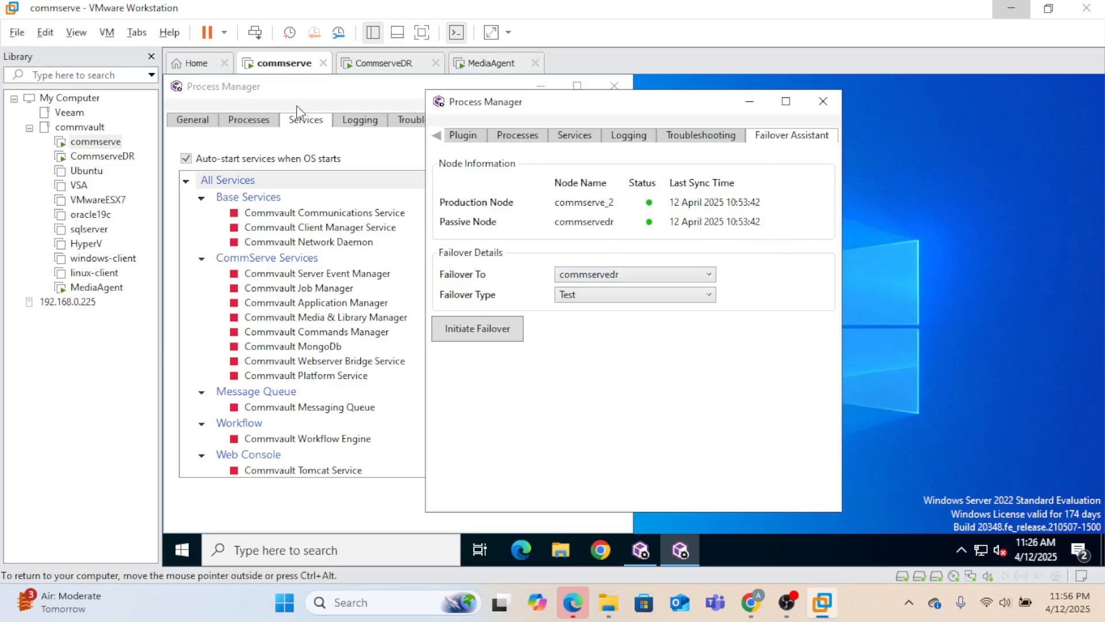
pyautogui.click(311, 106)
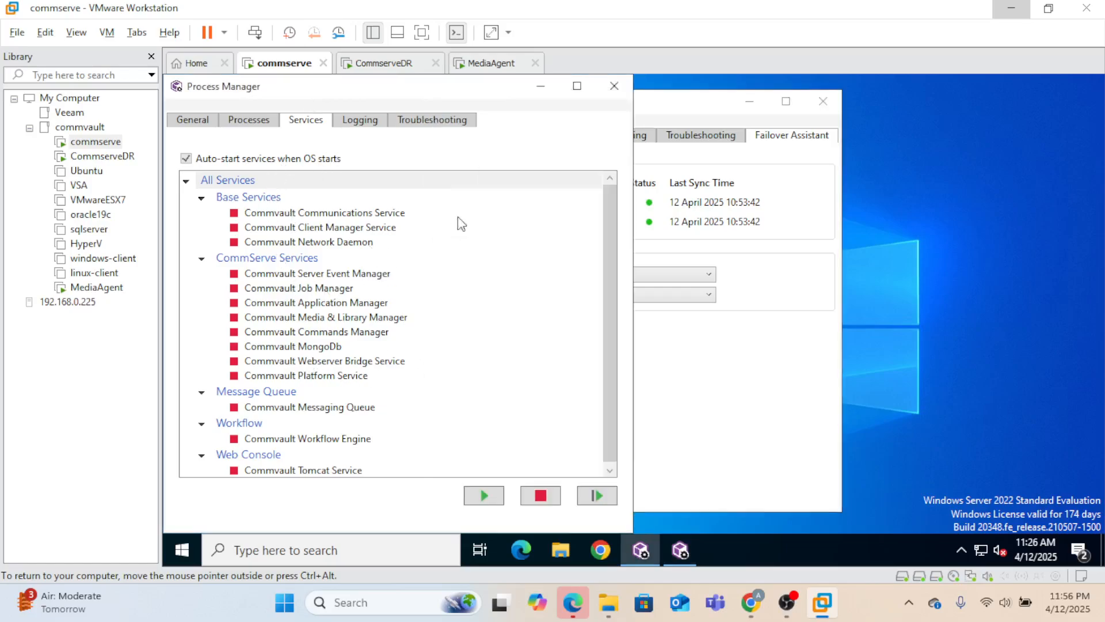
pyautogui.click(397, 64)
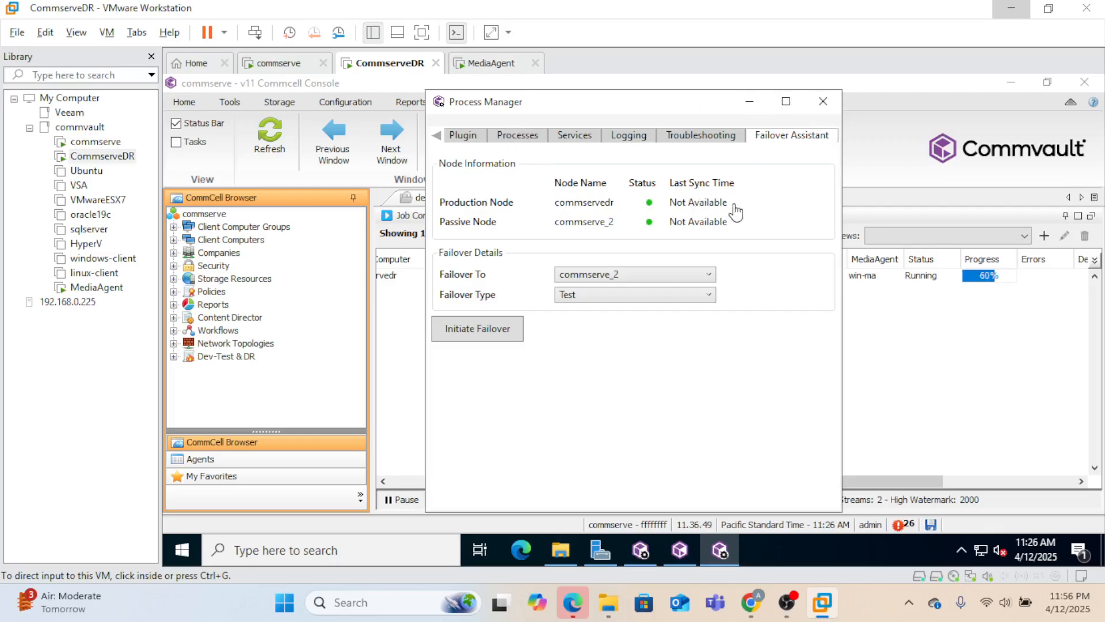
# - Close Process Manager, review job 4085's Progress and Streams at 90%, then show the commserve overview
pyautogui.click(823, 102)
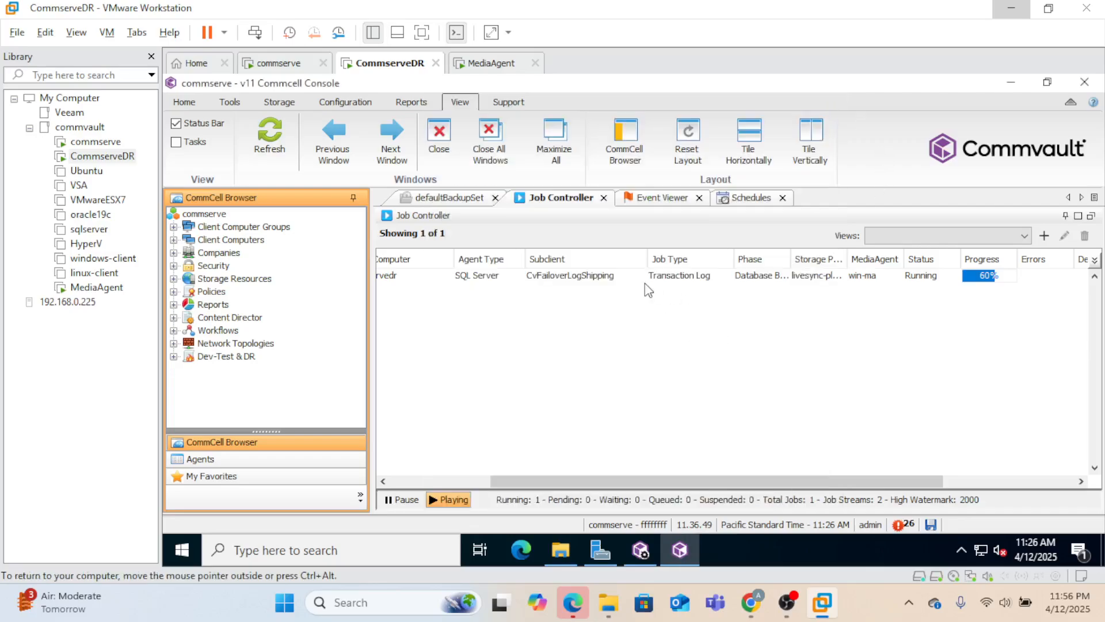
pyautogui.click(593, 279)
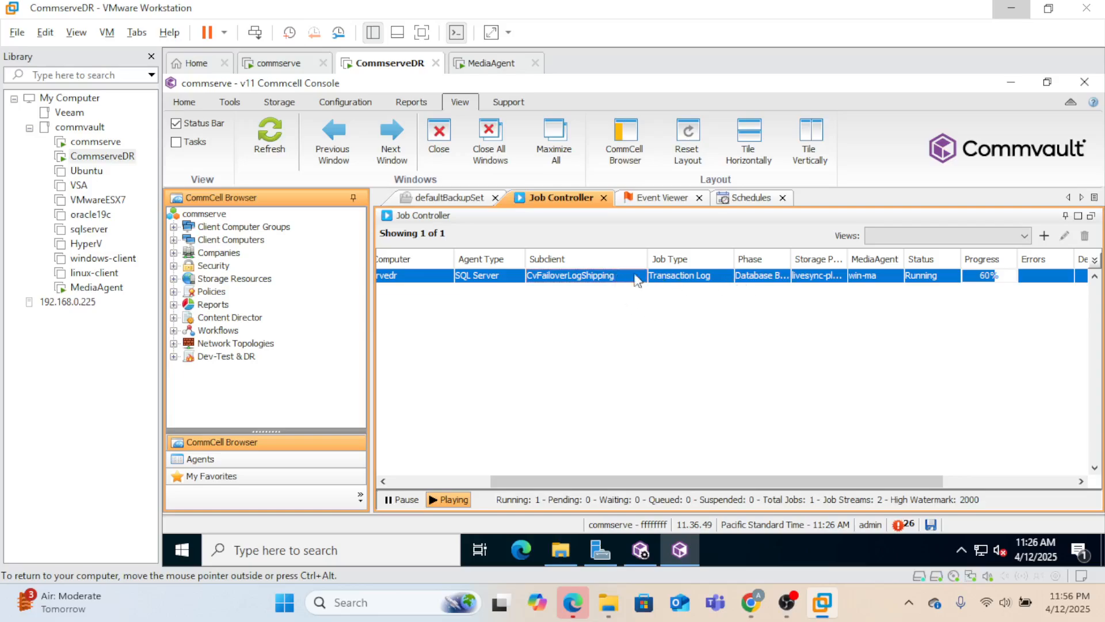
pyautogui.doubleClick(613, 276)
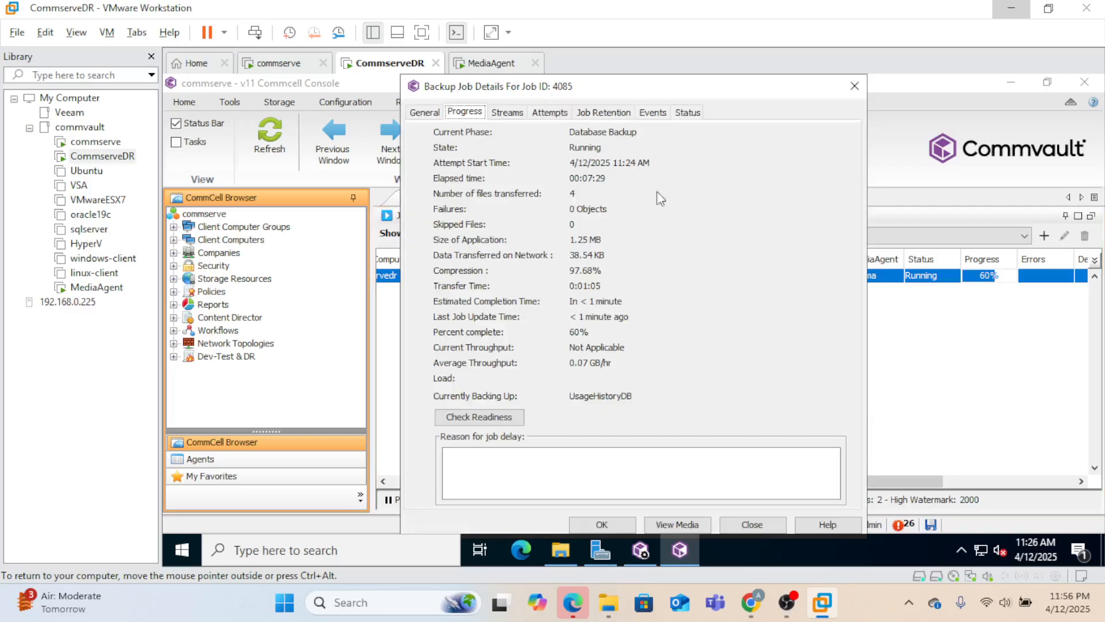
pyautogui.click(514, 115)
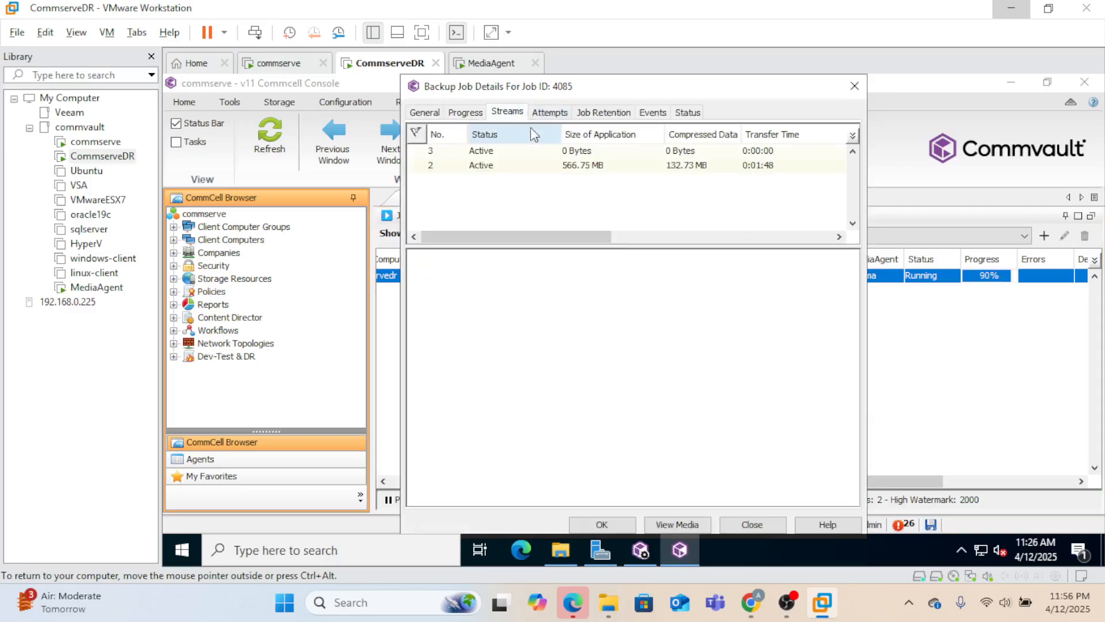
pyautogui.click(464, 114)
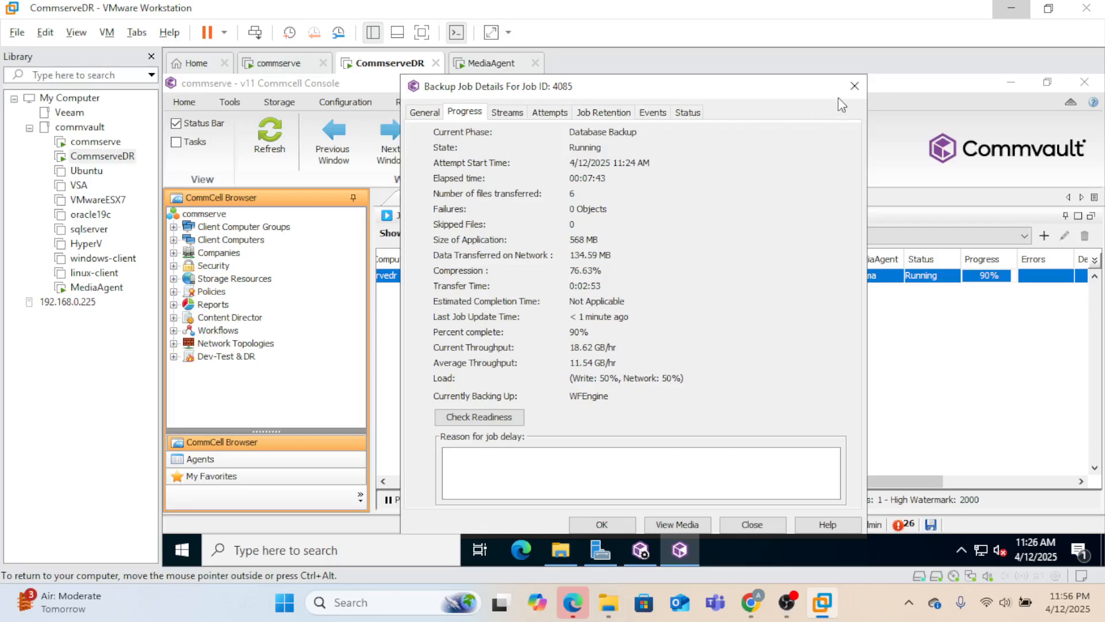
pyautogui.click(855, 86)
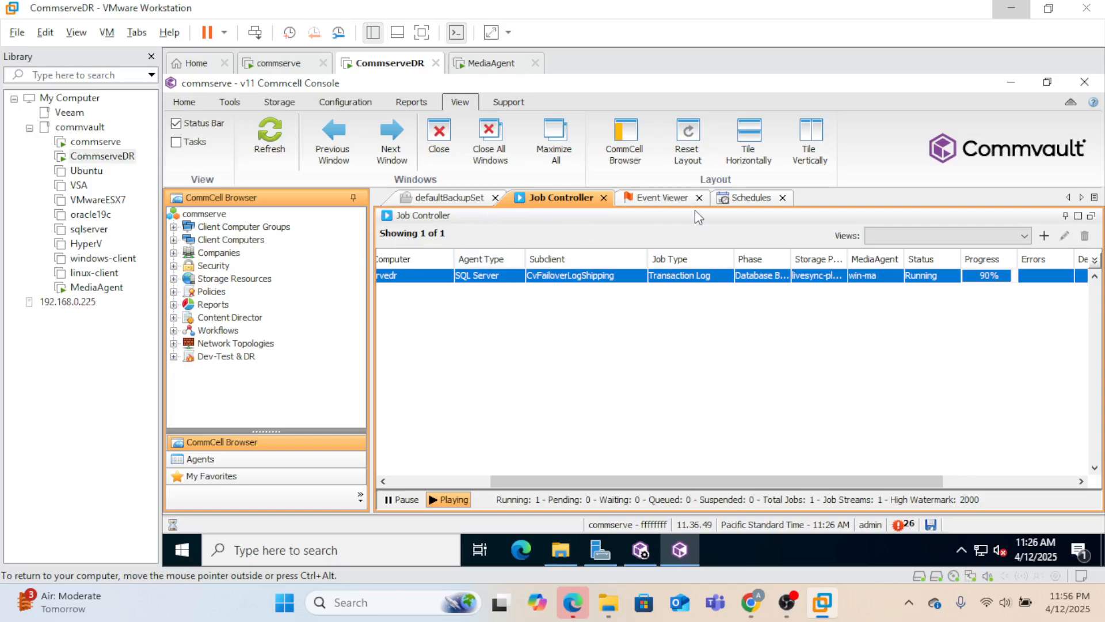
pyautogui.click(211, 217)
# - Open the commserve CommCell's schedule list through View > Schedules
pyautogui.rightClick(211, 215)
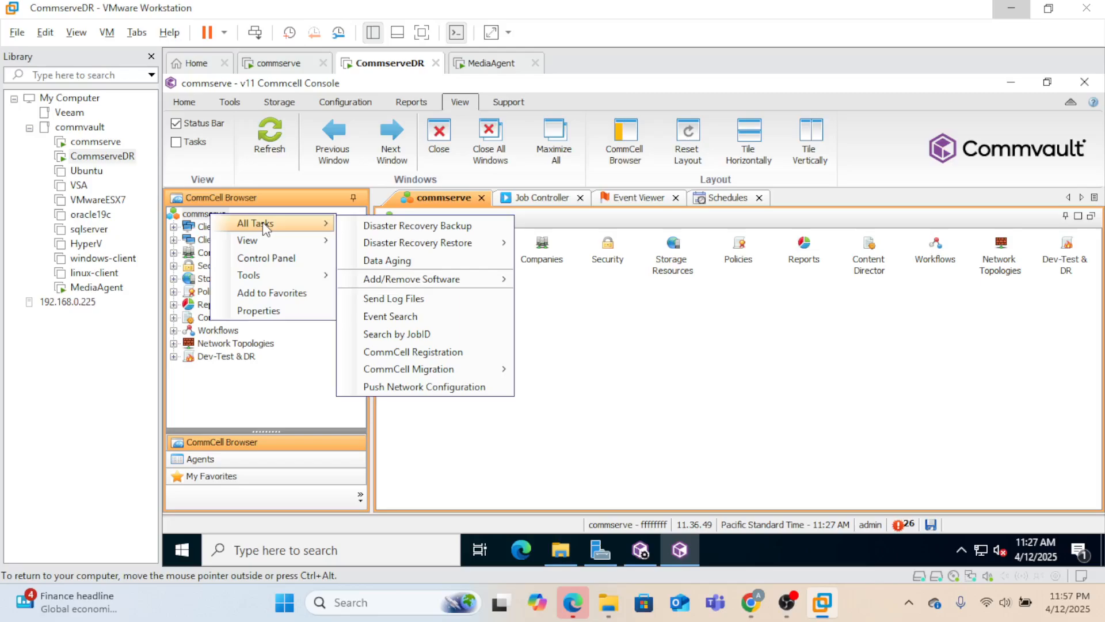
pyautogui.moveTo(268, 243)
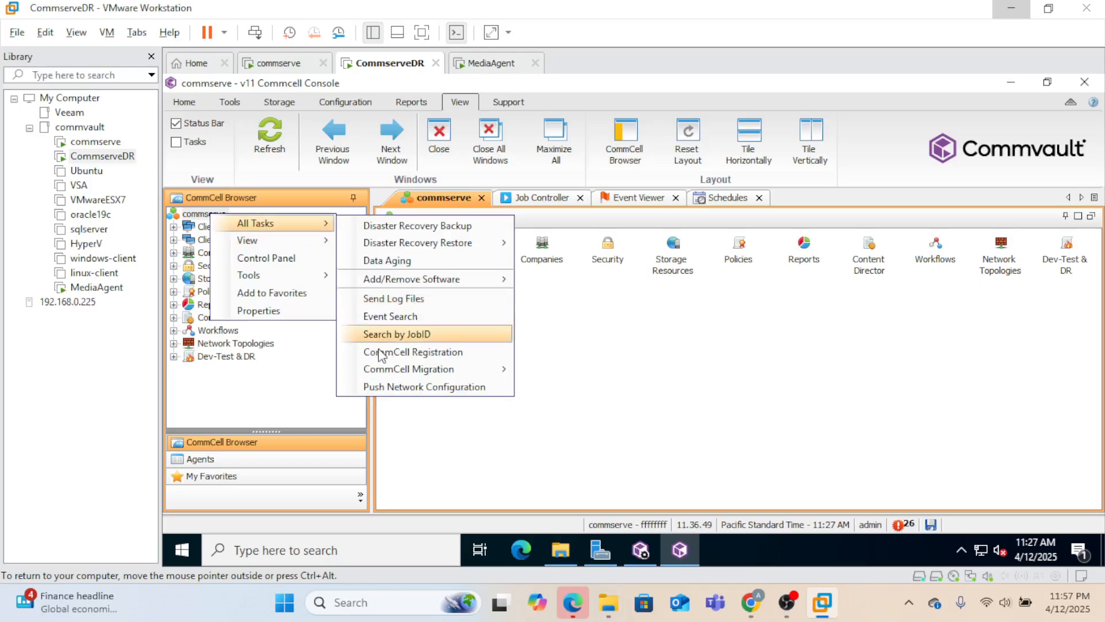
pyautogui.click(384, 332)
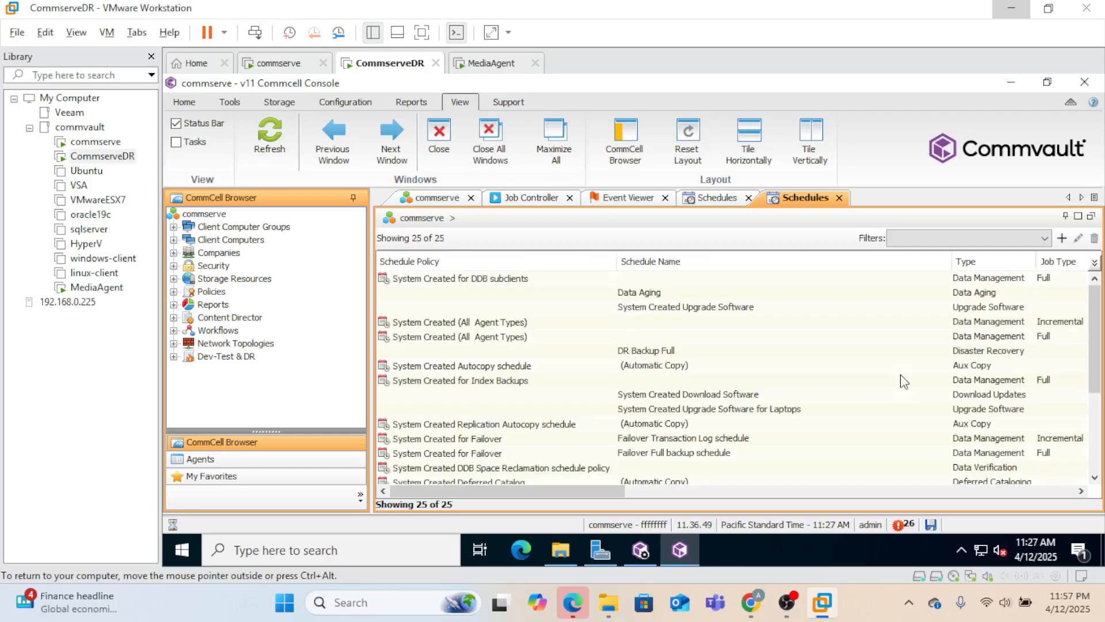
# - Filter the schedules by Type to Site Replication, then return to the Job Controller
pyautogui.rightClick(1006, 263)
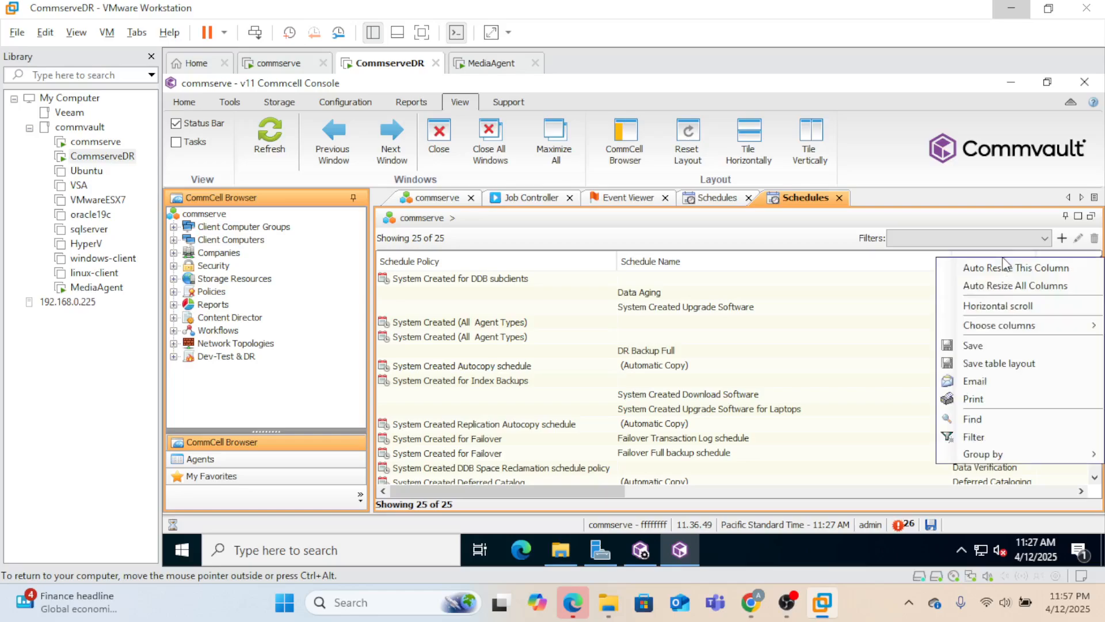
pyautogui.click(1013, 441)
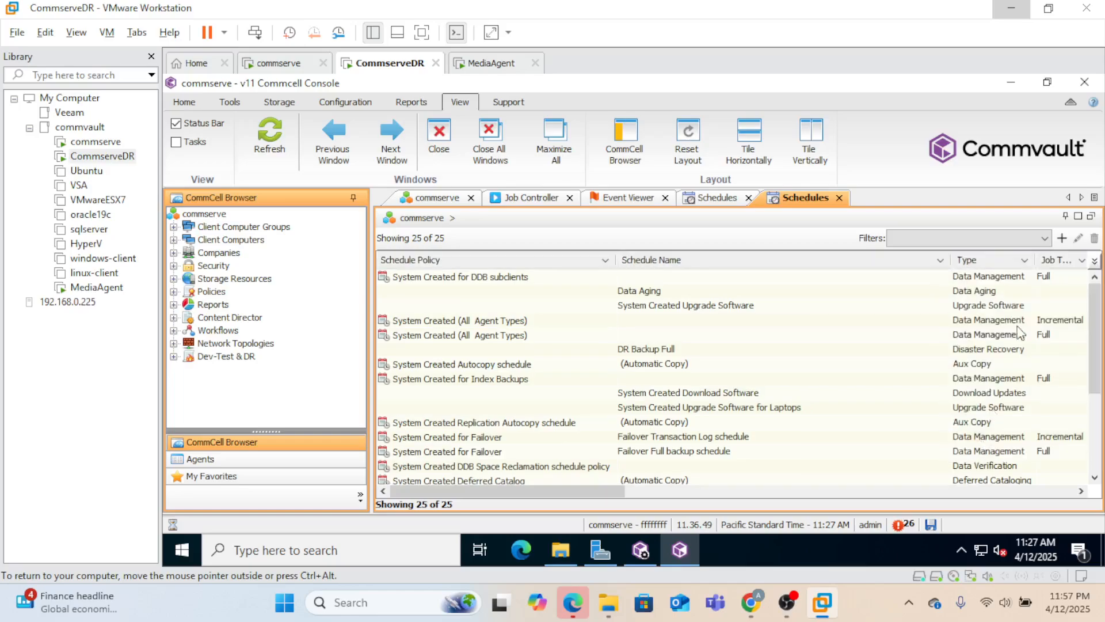
pyautogui.click(1025, 260)
pyautogui.moveTo(1028, 309); pyautogui.dragTo(1029, 320)
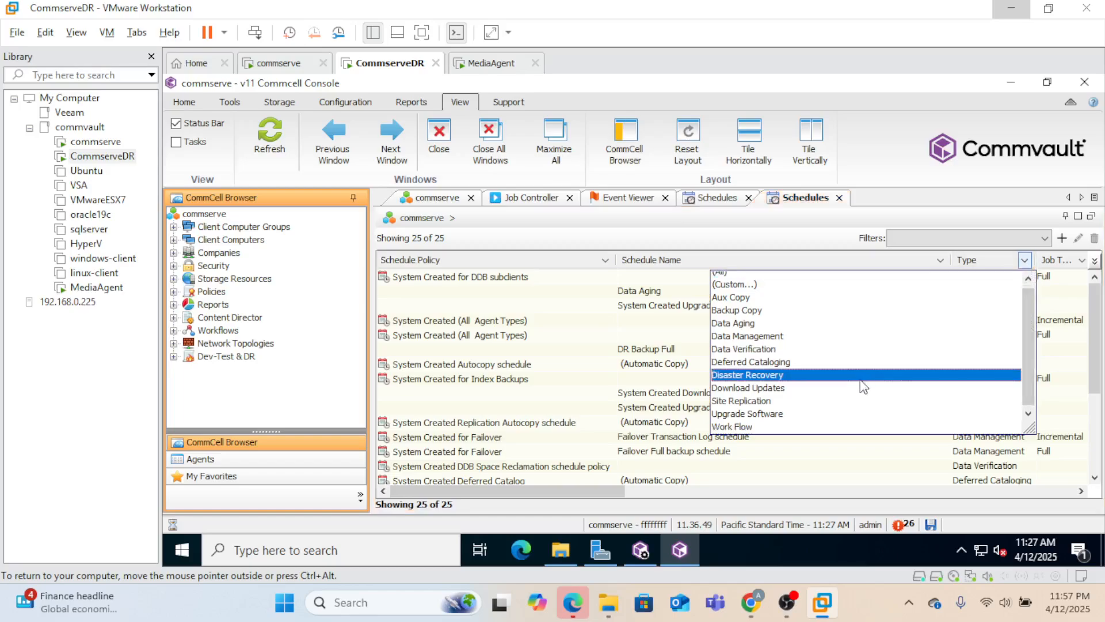
pyautogui.click(839, 399)
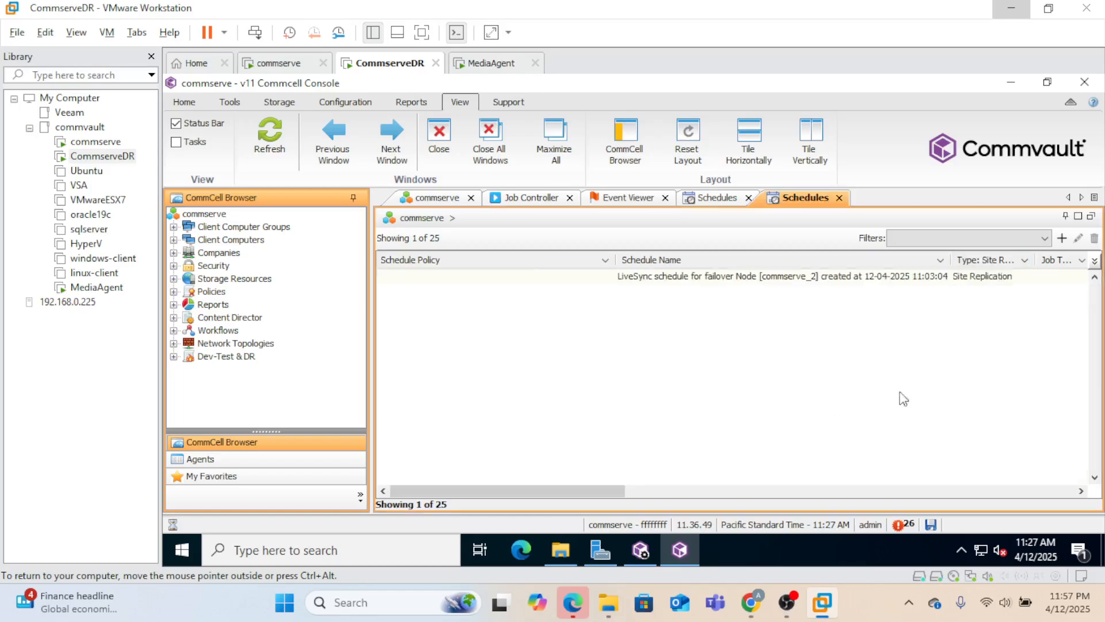
pyautogui.click(523, 198)
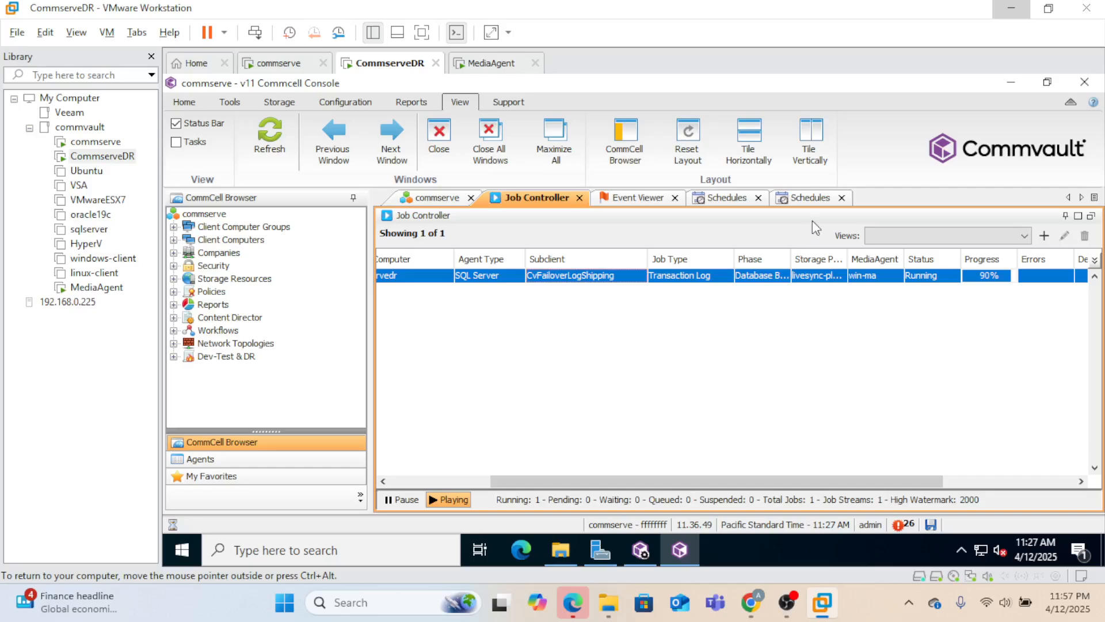
# - Glance at the running job's details, then filter schedules to the Data Management type
pyautogui.doubleClick(694, 276)
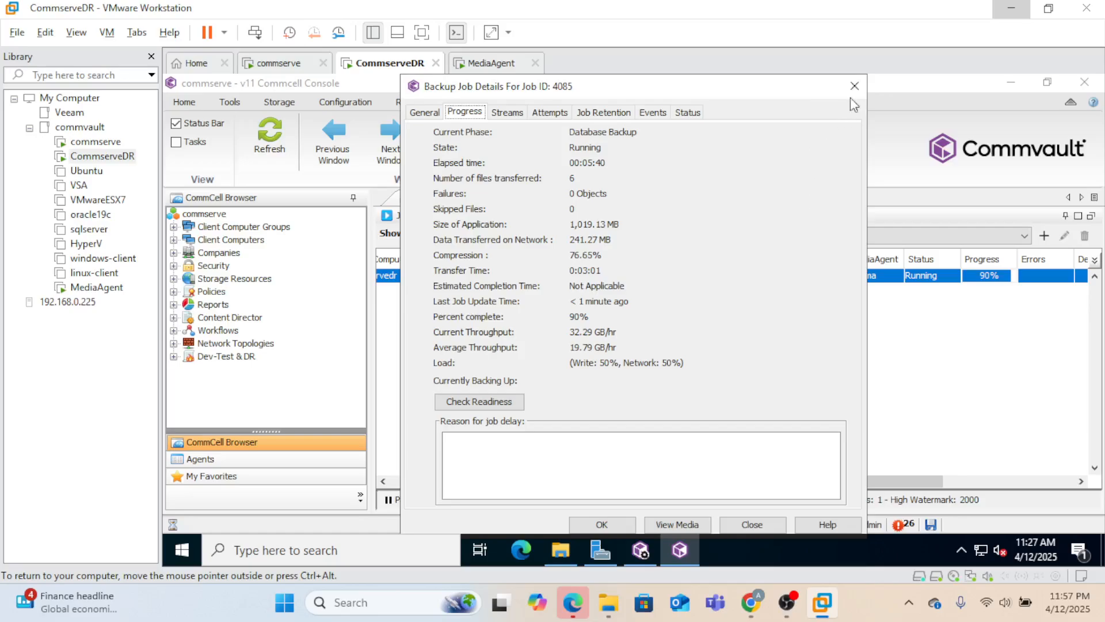
pyautogui.click(855, 86)
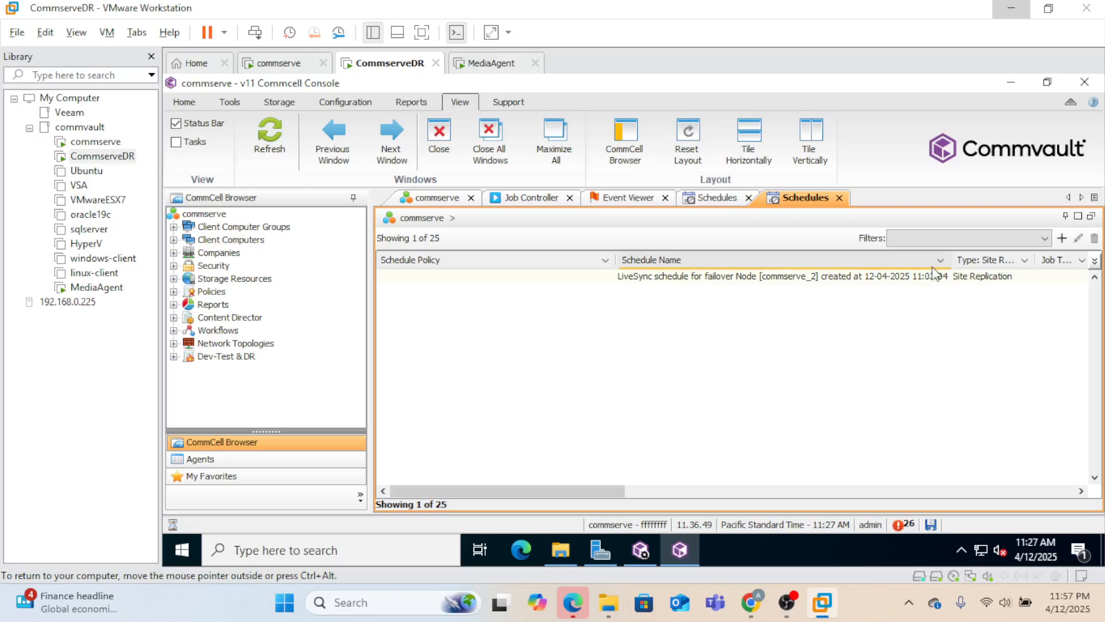
pyautogui.click(1025, 262)
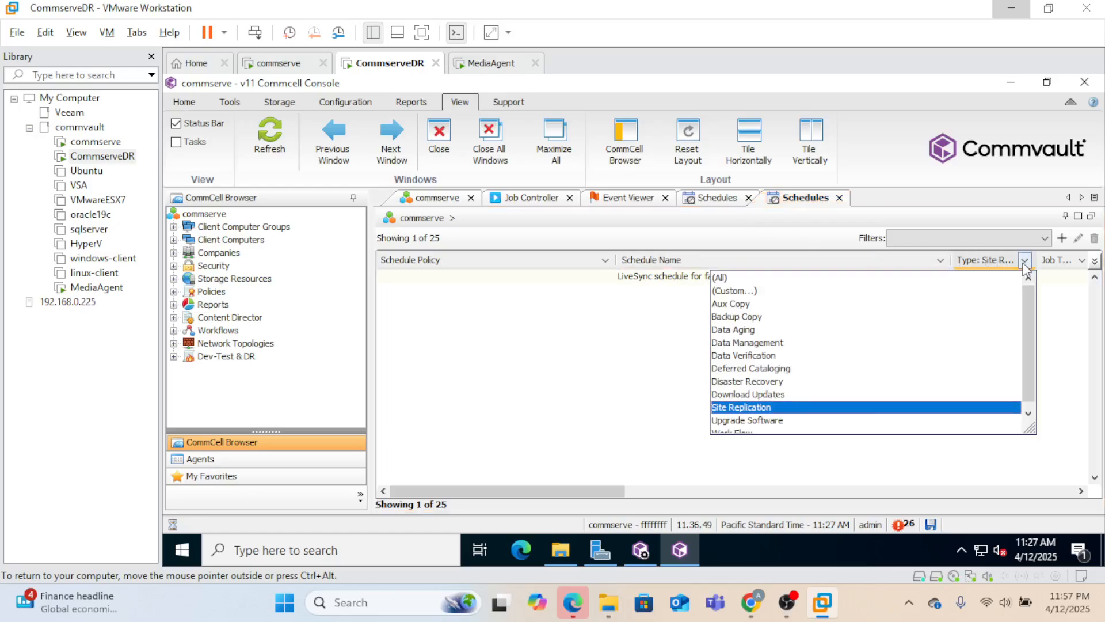
pyautogui.click(861, 343)
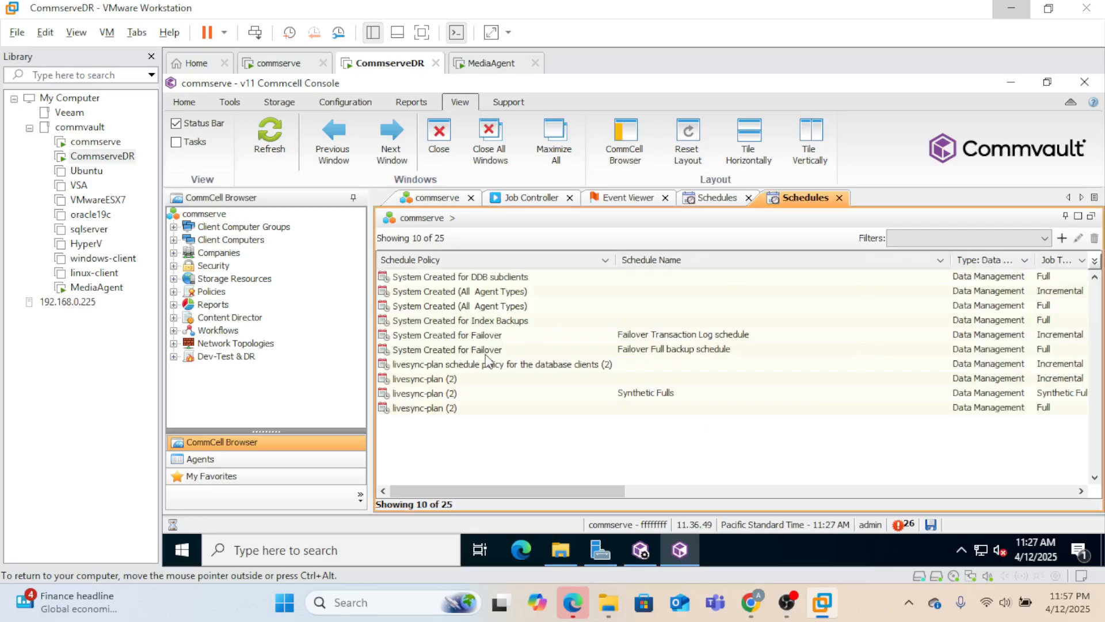
# - Run the Failover Full backup schedule of System Created for Failover immediately
pyautogui.click(544, 351)
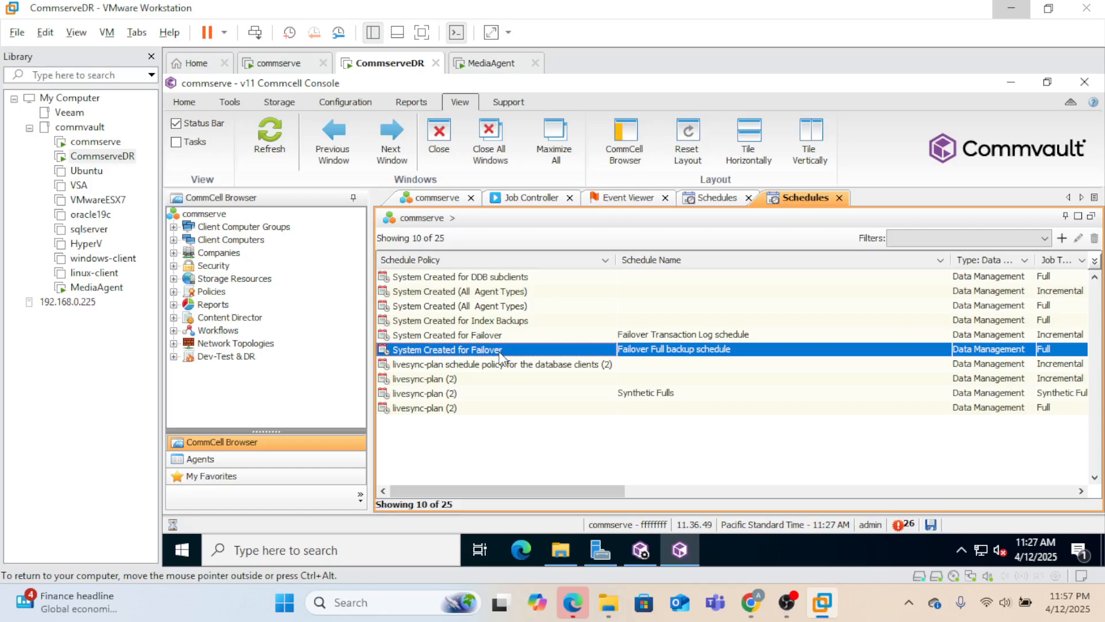
pyautogui.rightClick(499, 353)
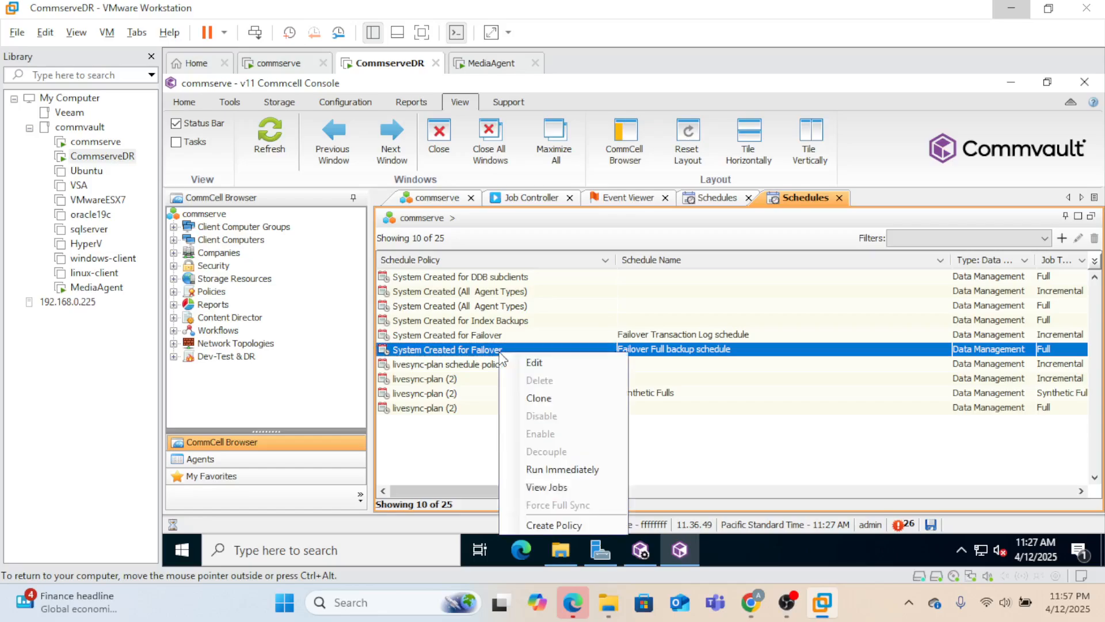
pyautogui.click(588, 473)
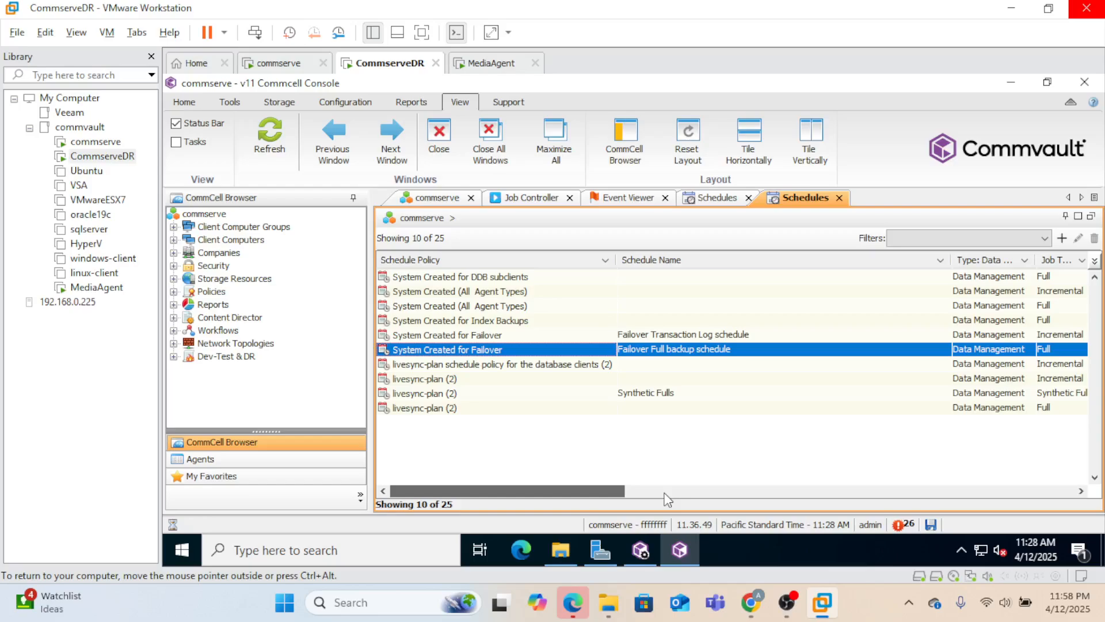
pyautogui.hscroll(1, 667, 498)
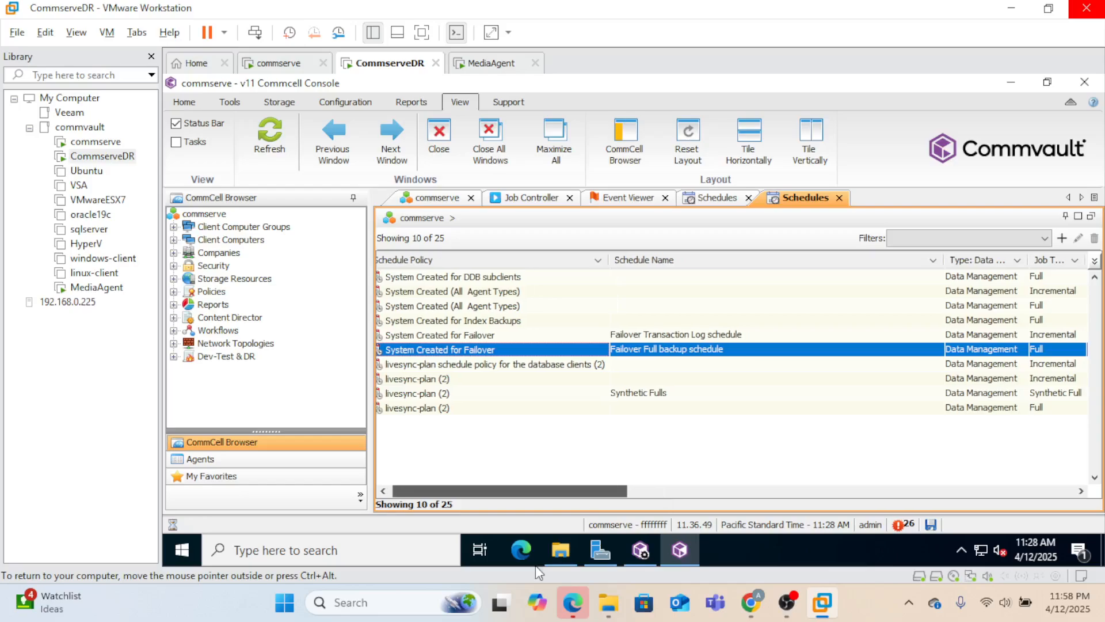
pyautogui.moveTo(535, 567); pyautogui.dragTo(481, 500)
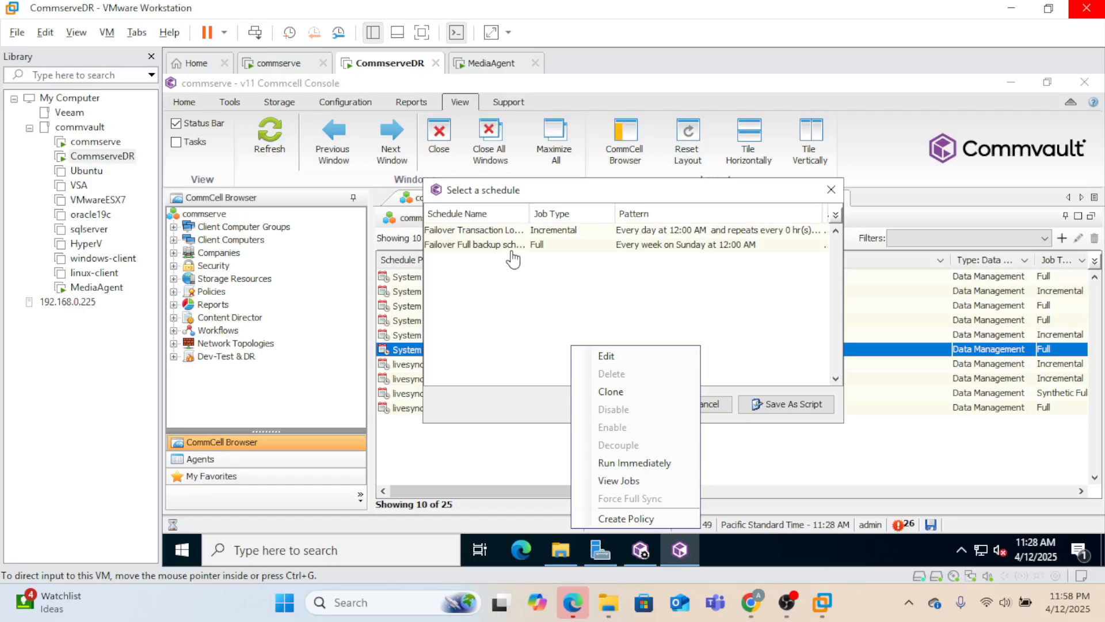
pyautogui.click(509, 254)
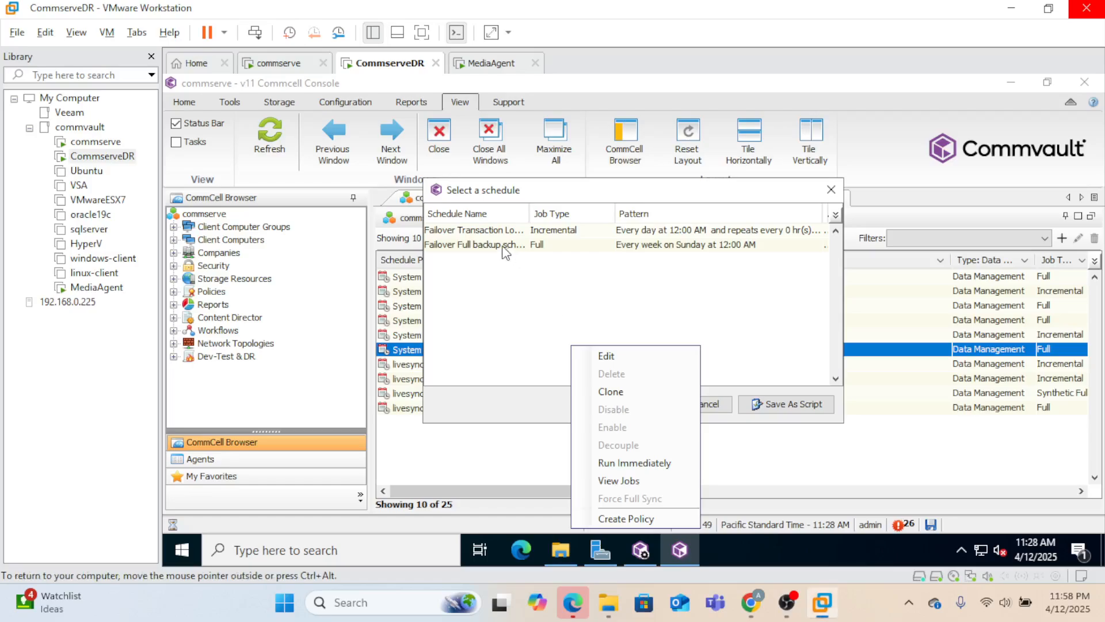
pyautogui.click(505, 254)
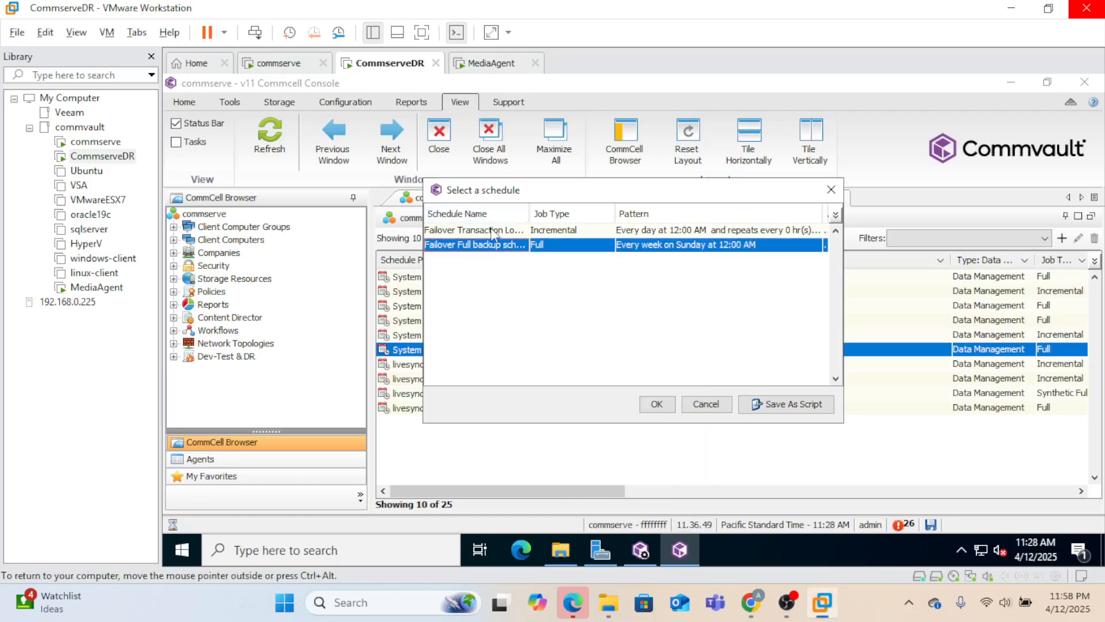
pyautogui.click(657, 405)
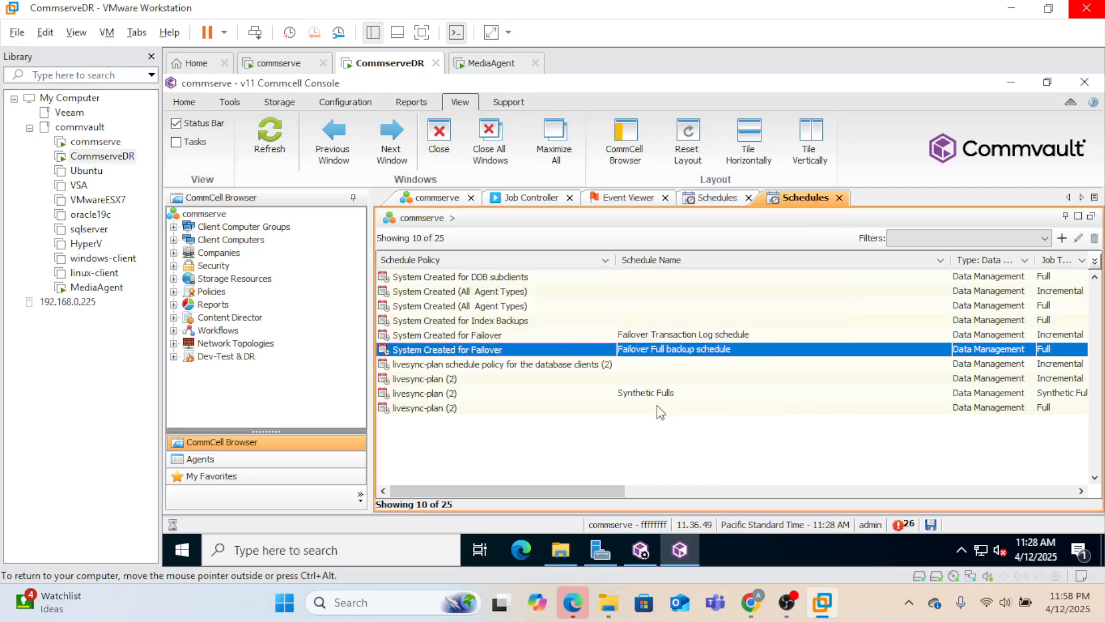
# - In the Job Controller, check that replication job 4086 is running and job 4085 completed at 100%
pyautogui.click(533, 199)
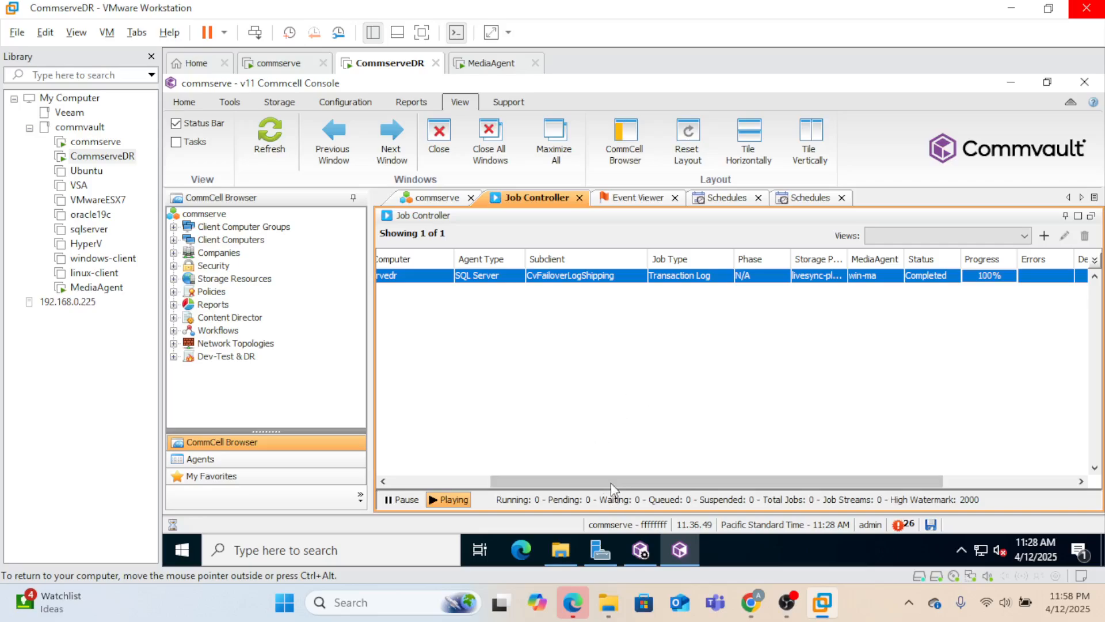
pyautogui.moveTo(612, 483); pyautogui.dragTo(500, 479)
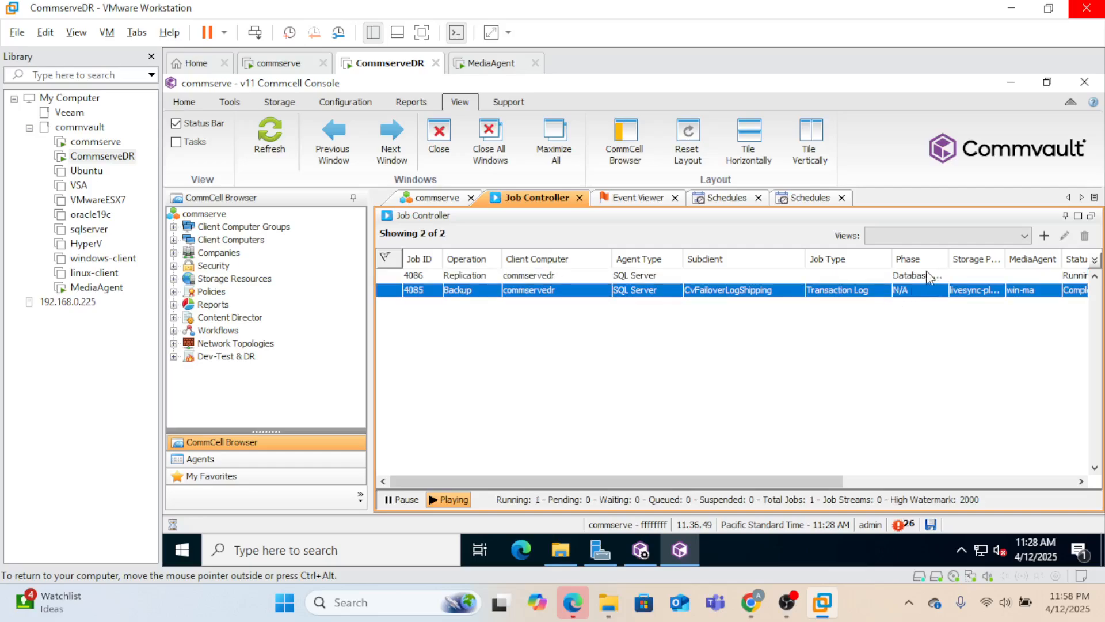
pyautogui.click(931, 279)
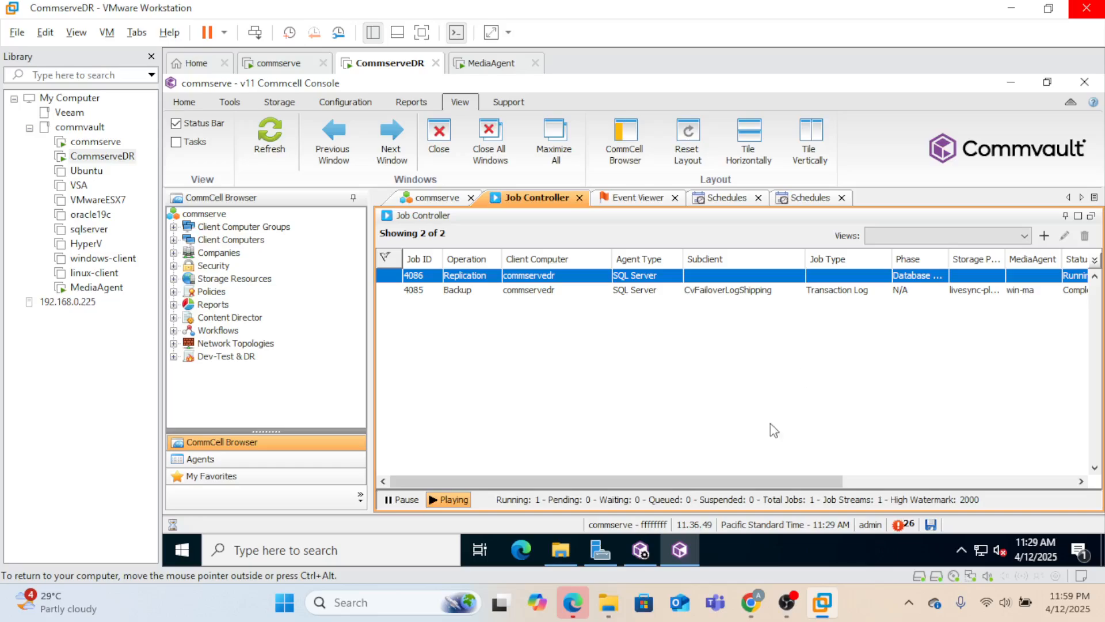
pyautogui.moveTo(790, 483)
pyautogui.mouseDown()
pyautogui.moveTo(891, 492)
pyautogui.moveTo(800, 480)
pyautogui.moveTo(790, 467)
pyautogui.mouseUp()
pyautogui.click(714, 295)
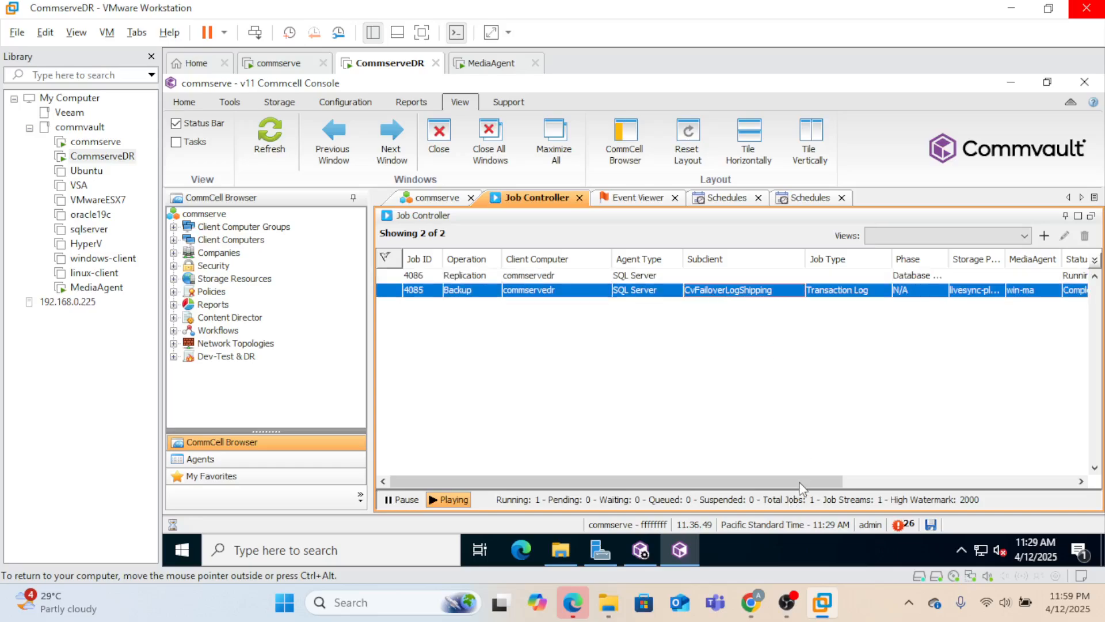
pyautogui.moveTo(800, 480); pyautogui.dragTo(703, 486)
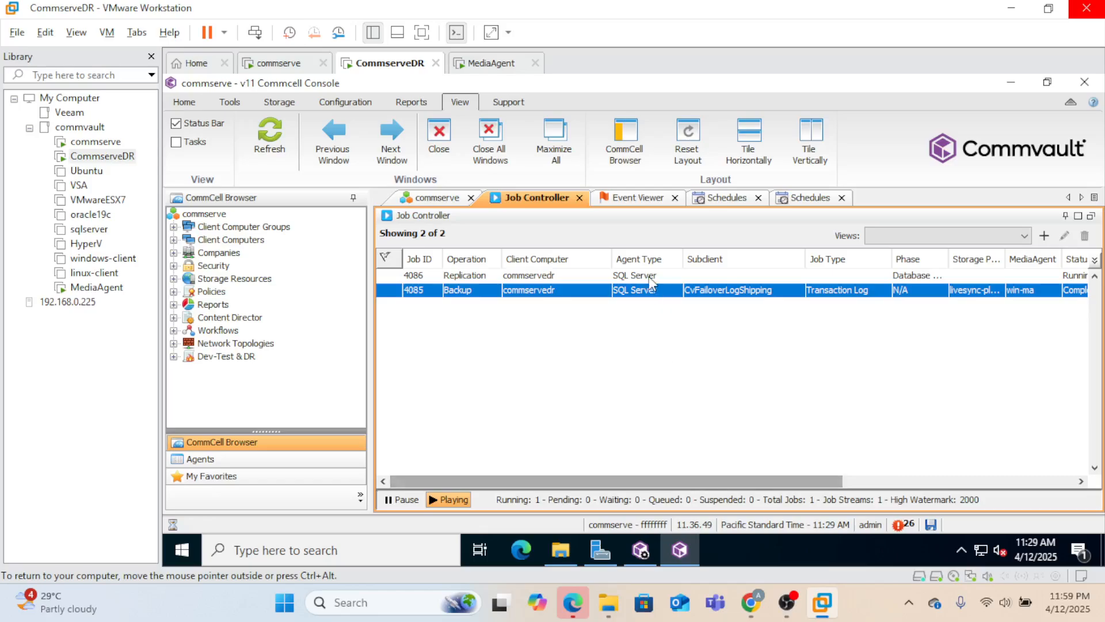
pyautogui.click(649, 276)
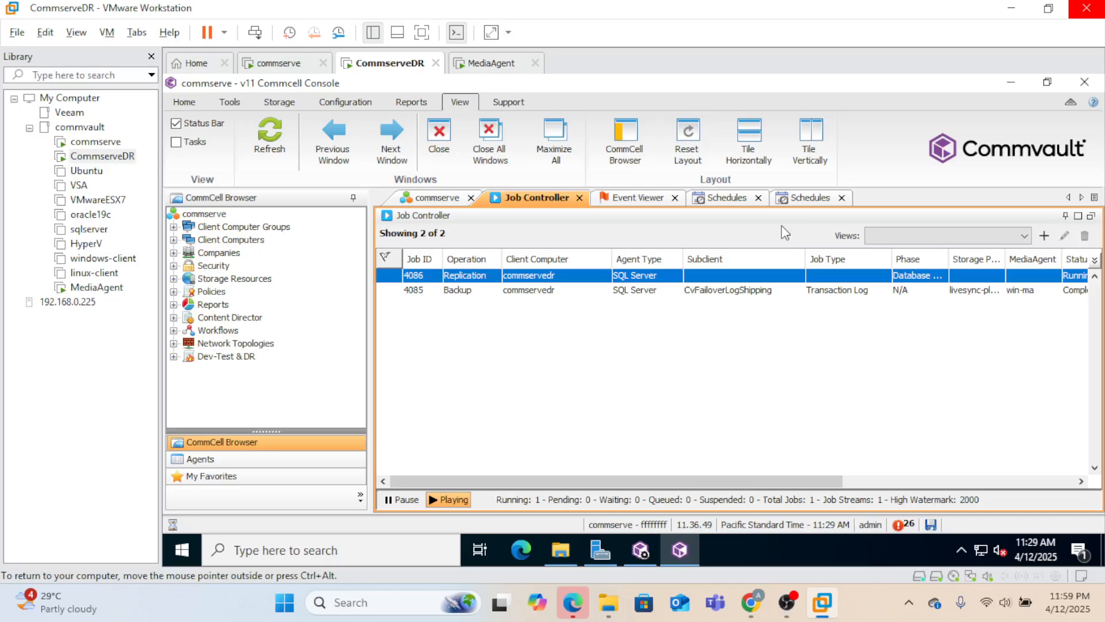
# - Run the System Created for Failover schedule policy immediately from the schedules list
pyautogui.click(812, 198)
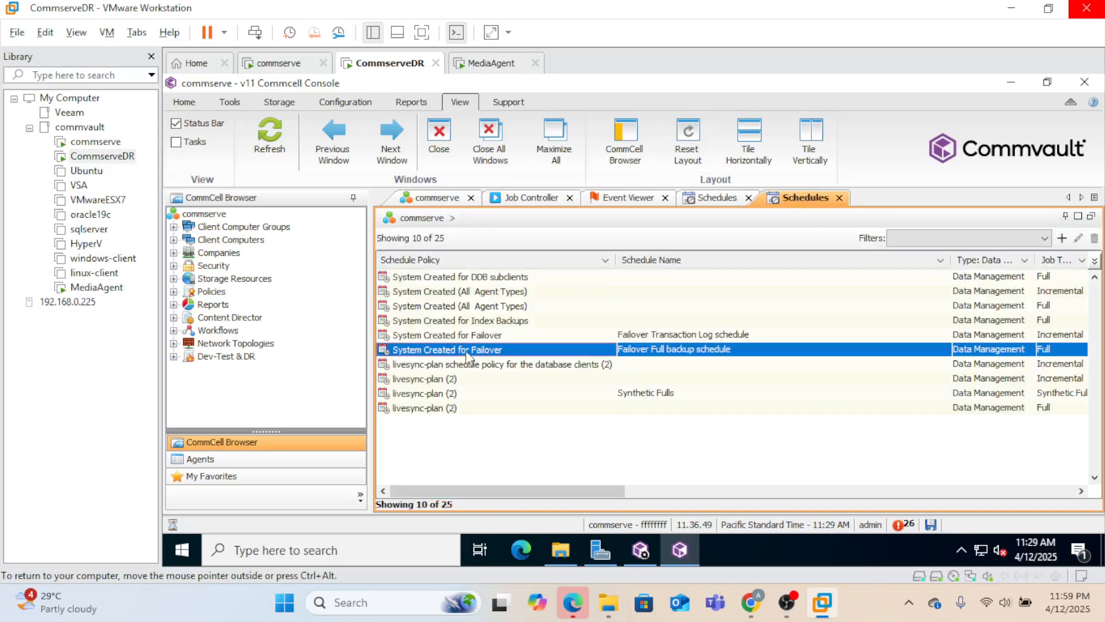
pyautogui.rightClick(465, 354)
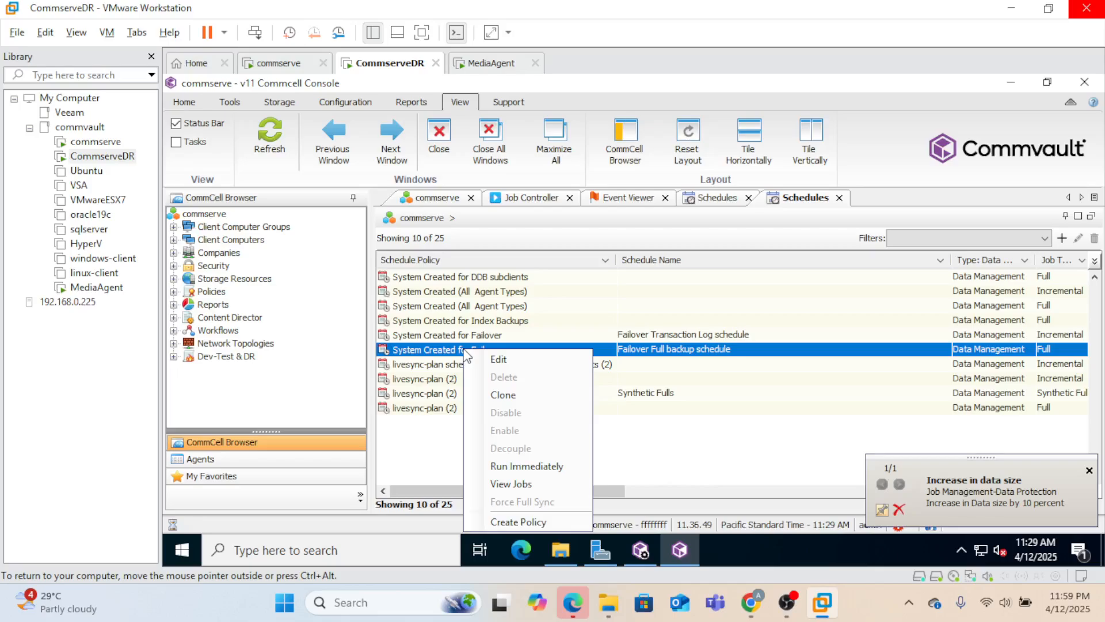
pyautogui.click(520, 467)
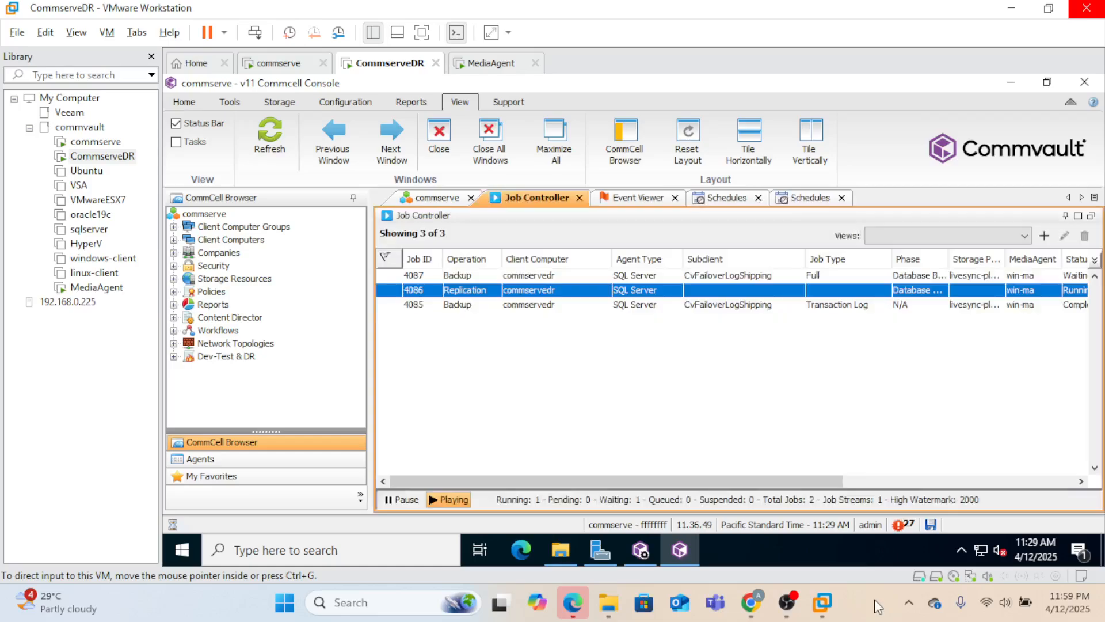
# - Dismiss the extra schedule selection and review the streams of new full backup job 4087
pyautogui.click(640, 275)
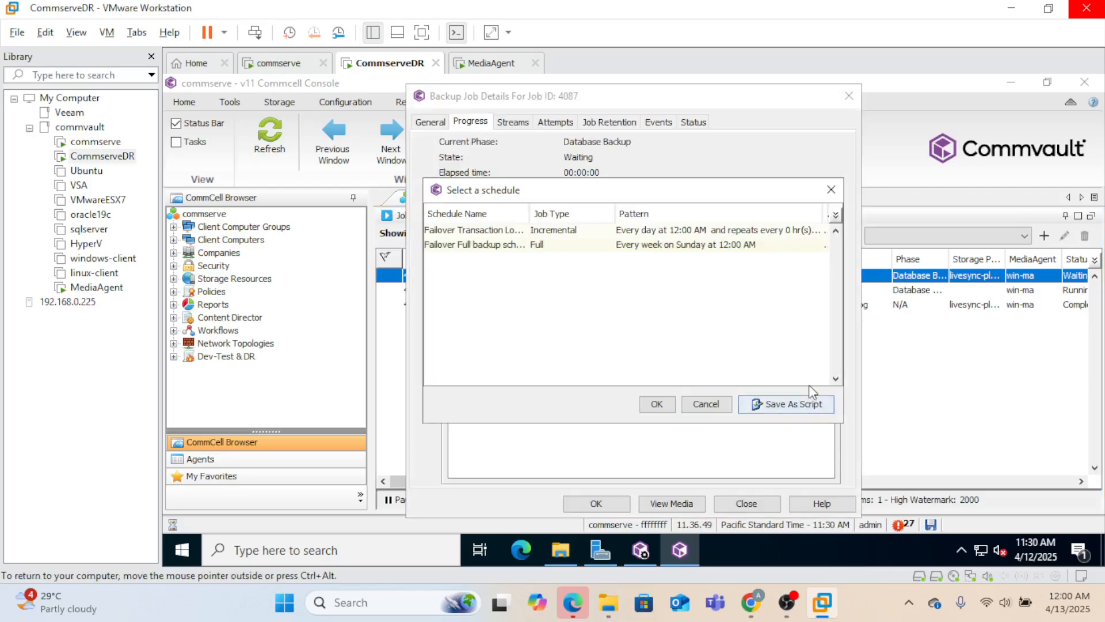
pyautogui.click(686, 247)
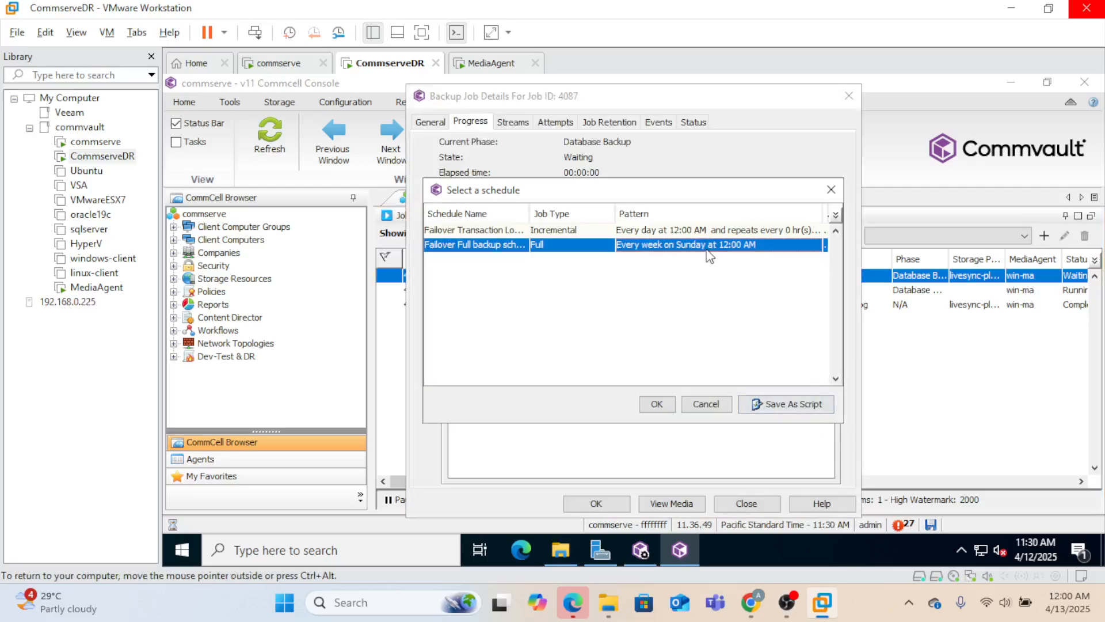
pyautogui.click(831, 189)
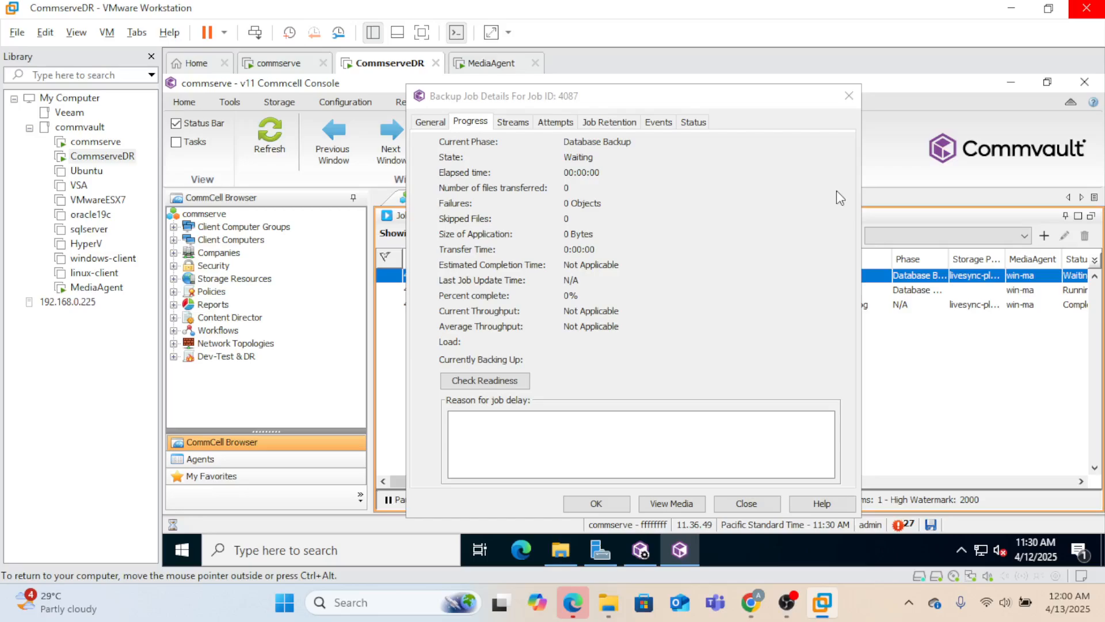
pyautogui.click(514, 125)
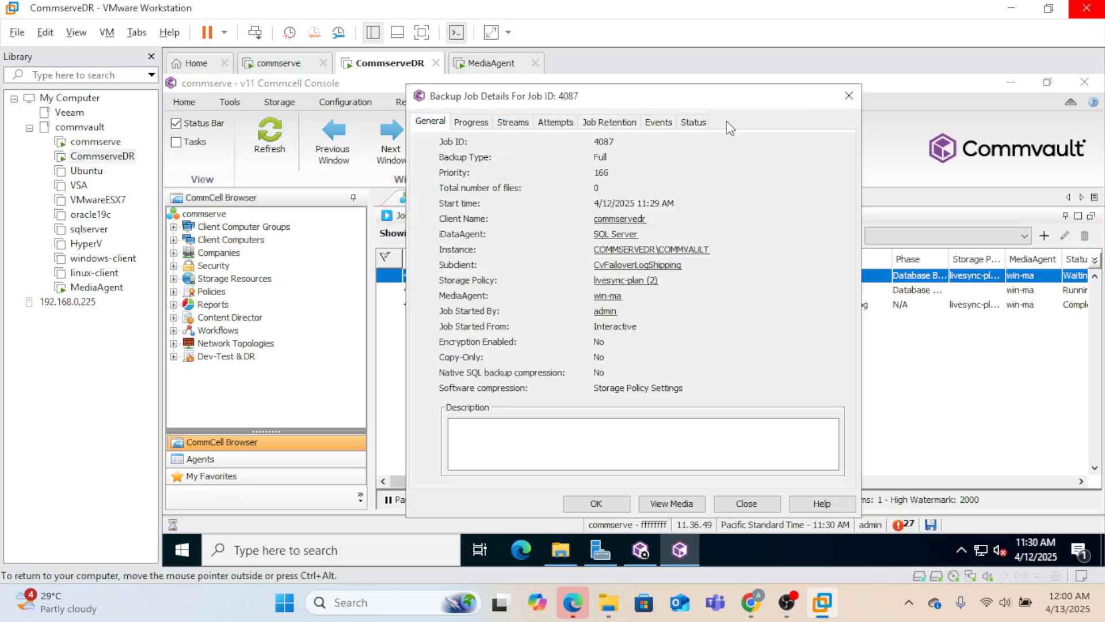
pyautogui.click(856, 97)
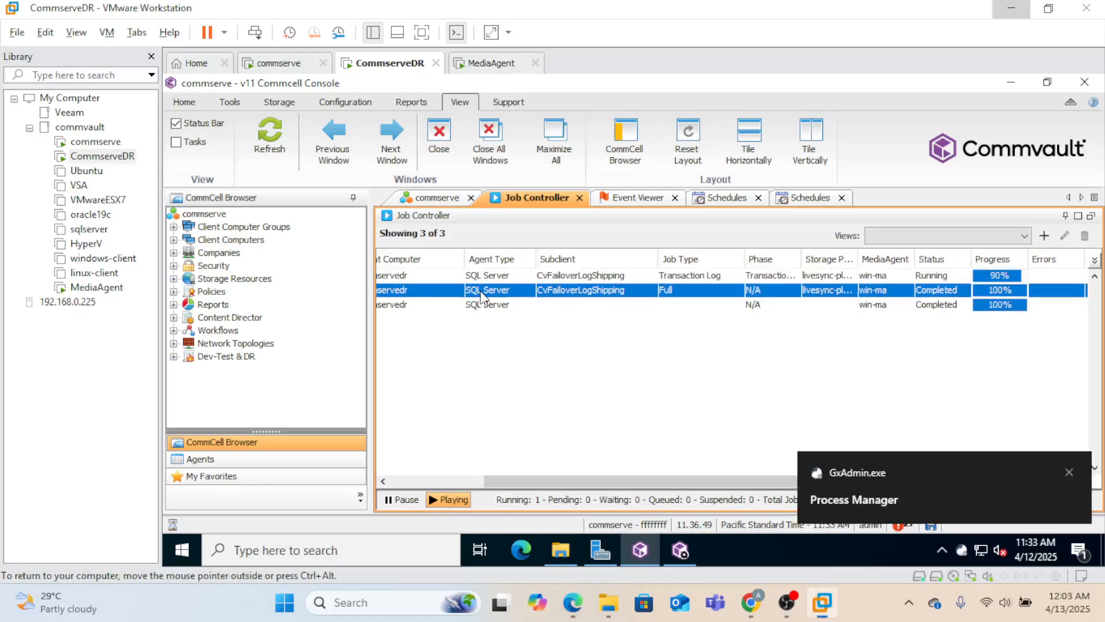
# - Filter schedules to Site Replication and run the commserve_2 LiveSync schedule immediately
pyautogui.moveTo(683, 478); pyautogui.dragTo(524, 471)
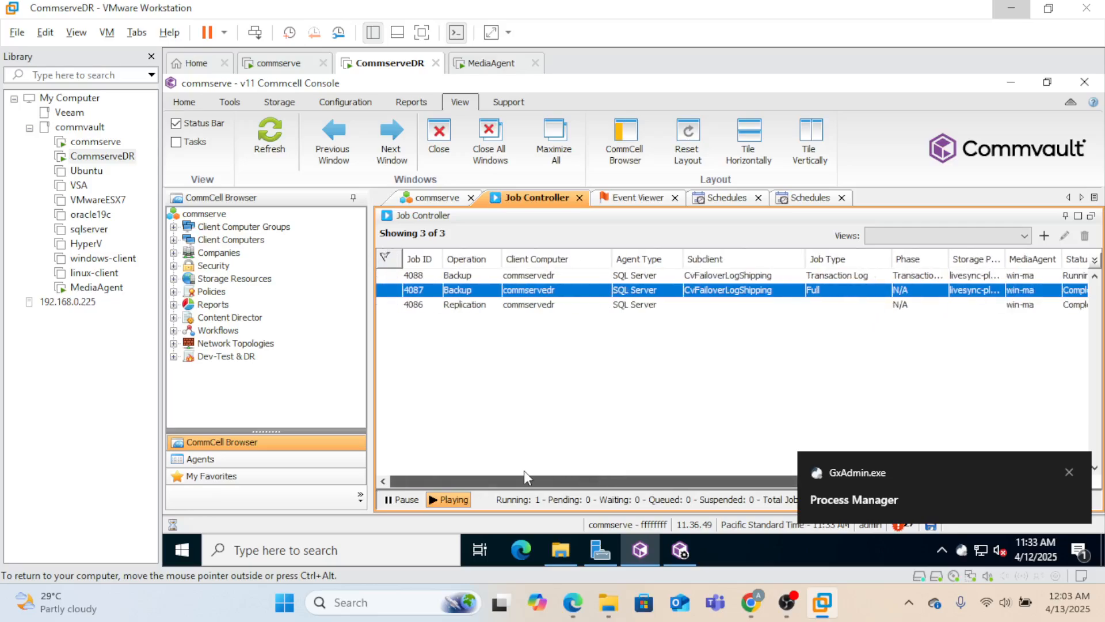
pyautogui.click(811, 198)
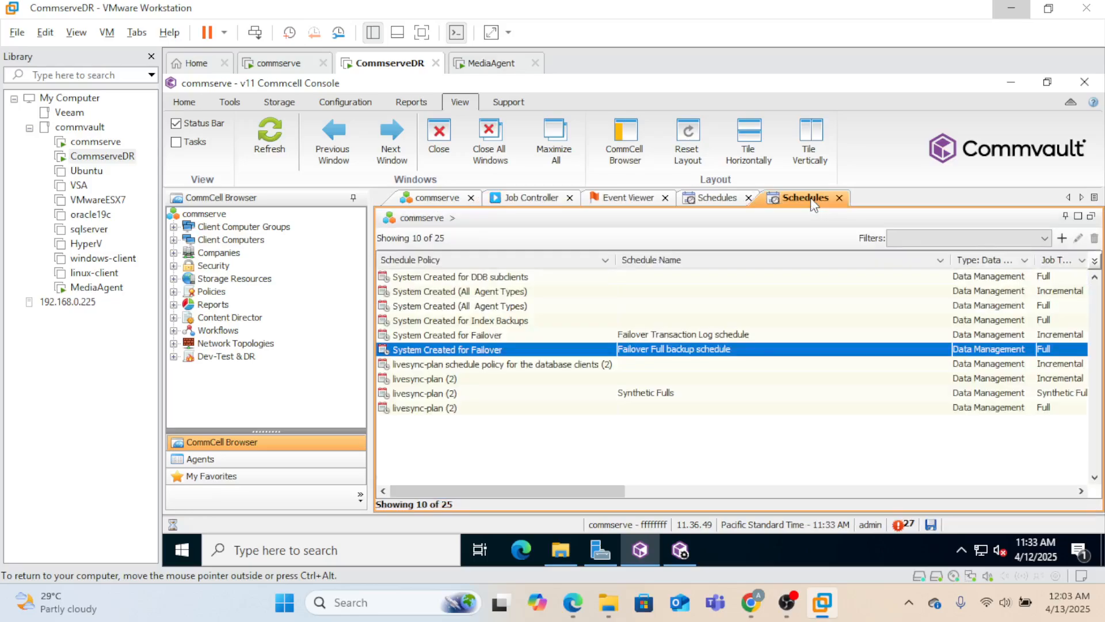
pyautogui.click(526, 363)
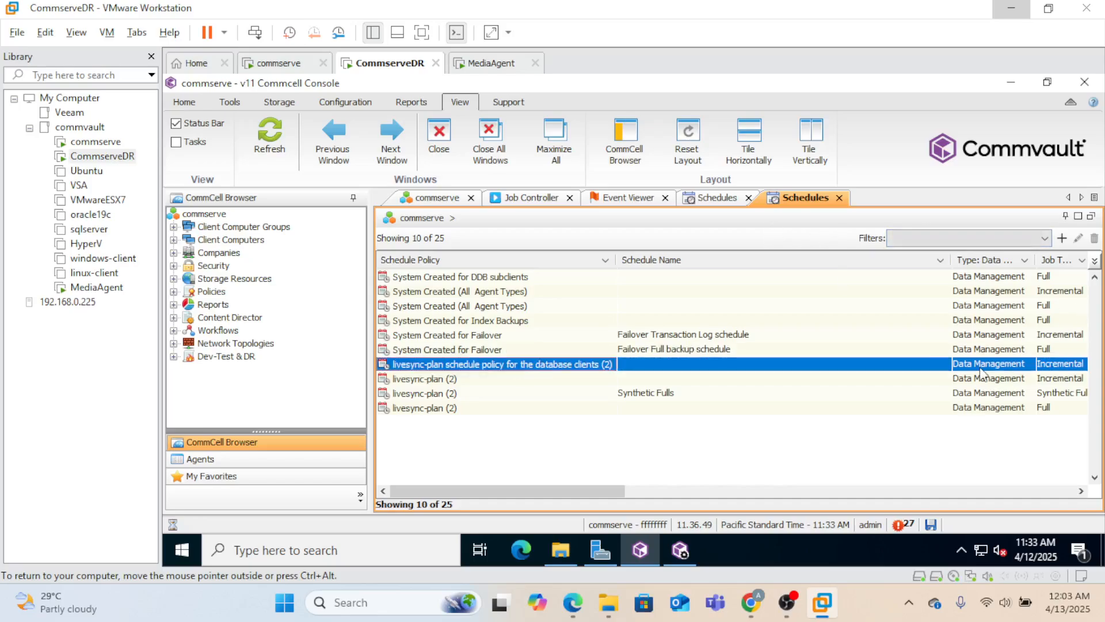
pyautogui.click(1025, 262)
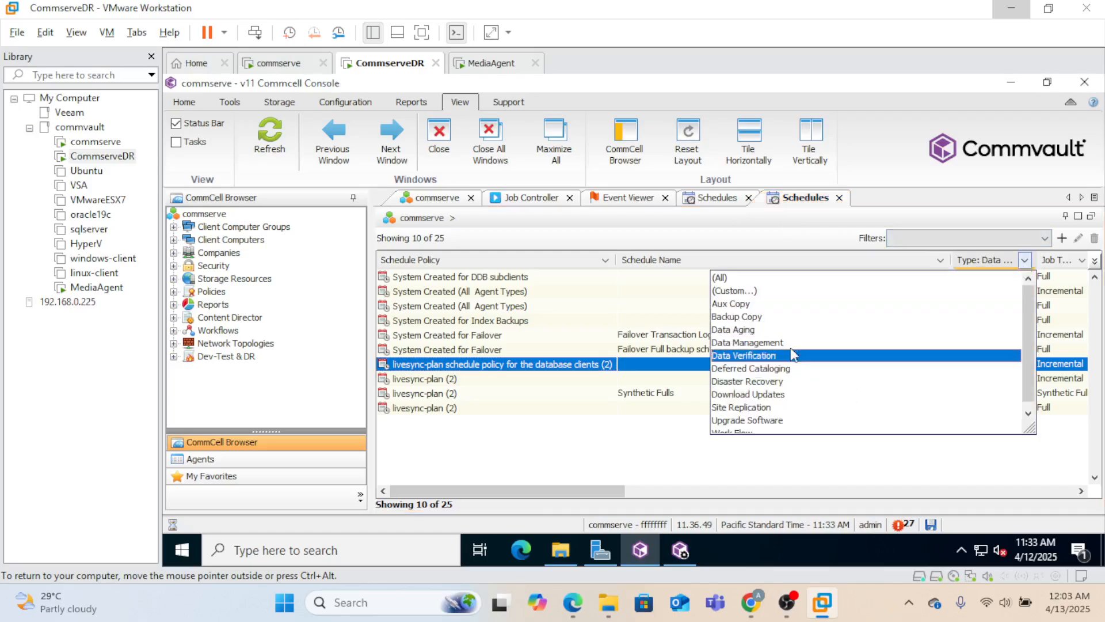
pyautogui.click(769, 408)
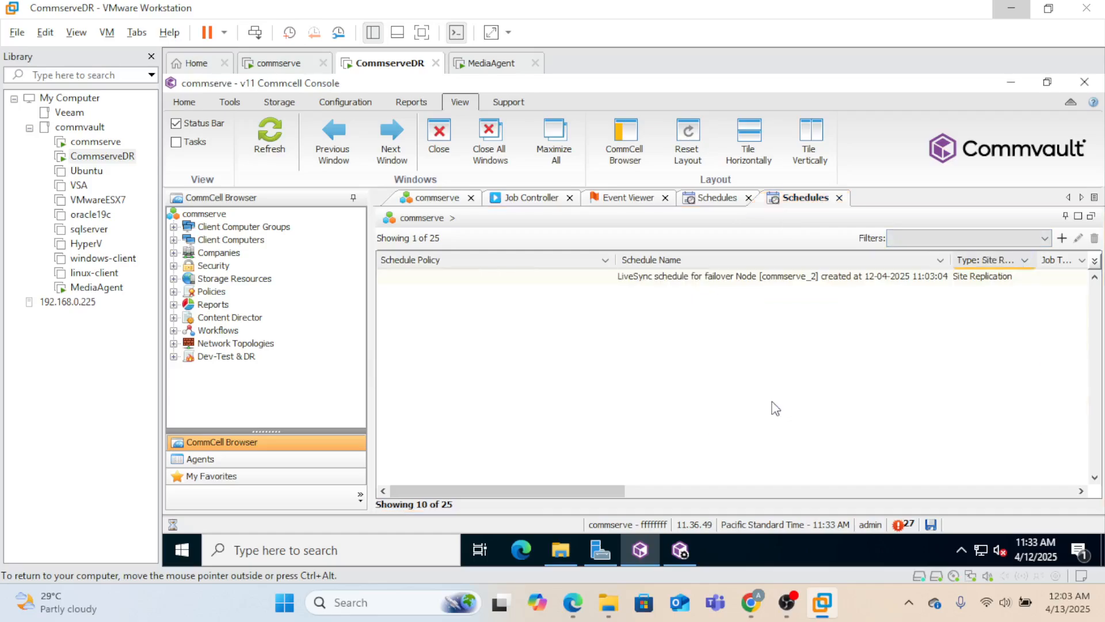
pyautogui.click(655, 280)
pyautogui.rightClick(655, 280)
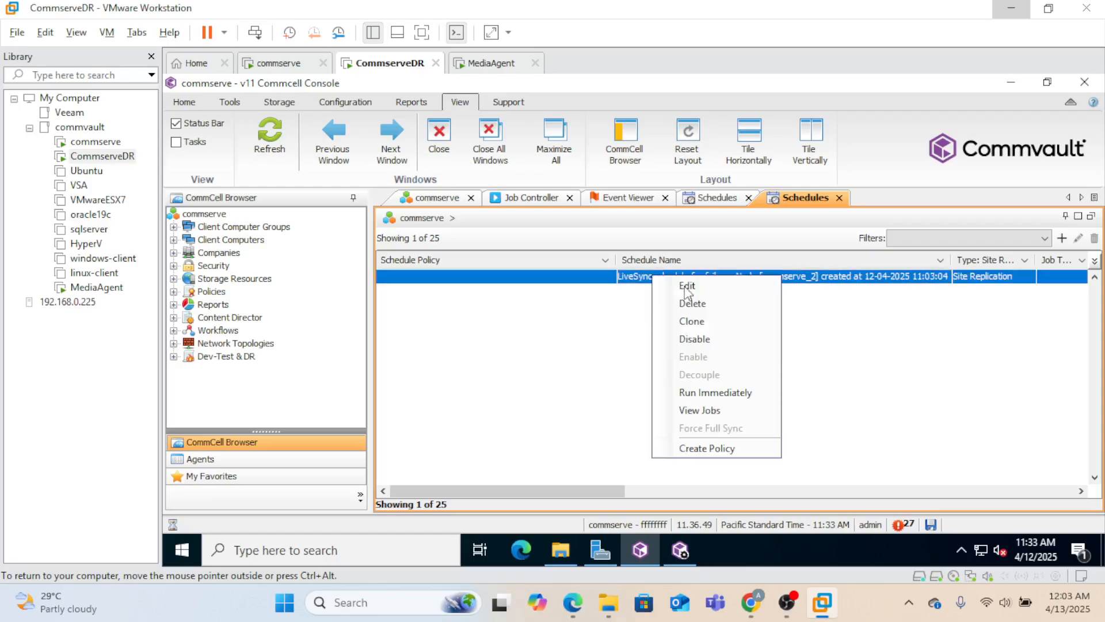
pyautogui.click(734, 390)
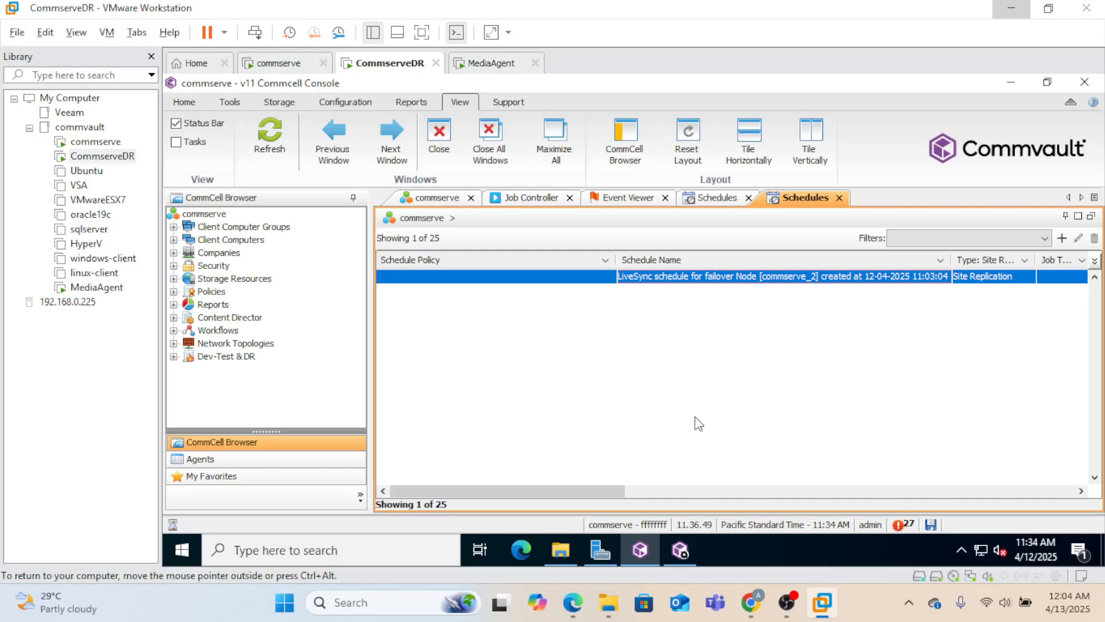
pyautogui.click(552, 201)
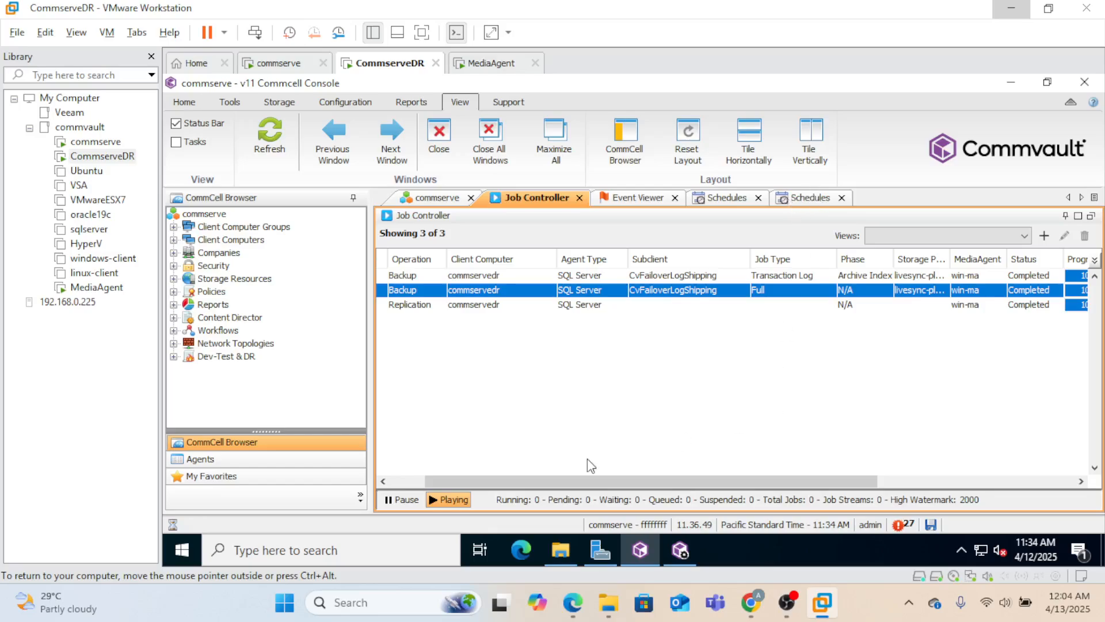
# - Select new replication job 4089 and scroll the Job Controller grid to review its status
pyautogui.moveTo(536, 478); pyautogui.dragTo(481, 481)
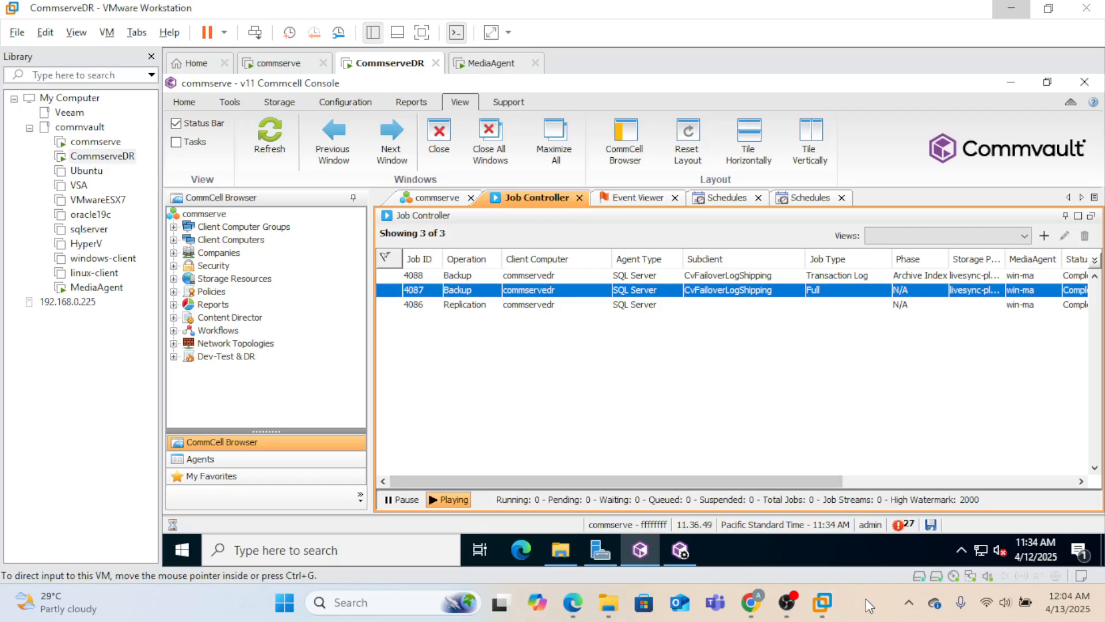
pyautogui.click(556, 277)
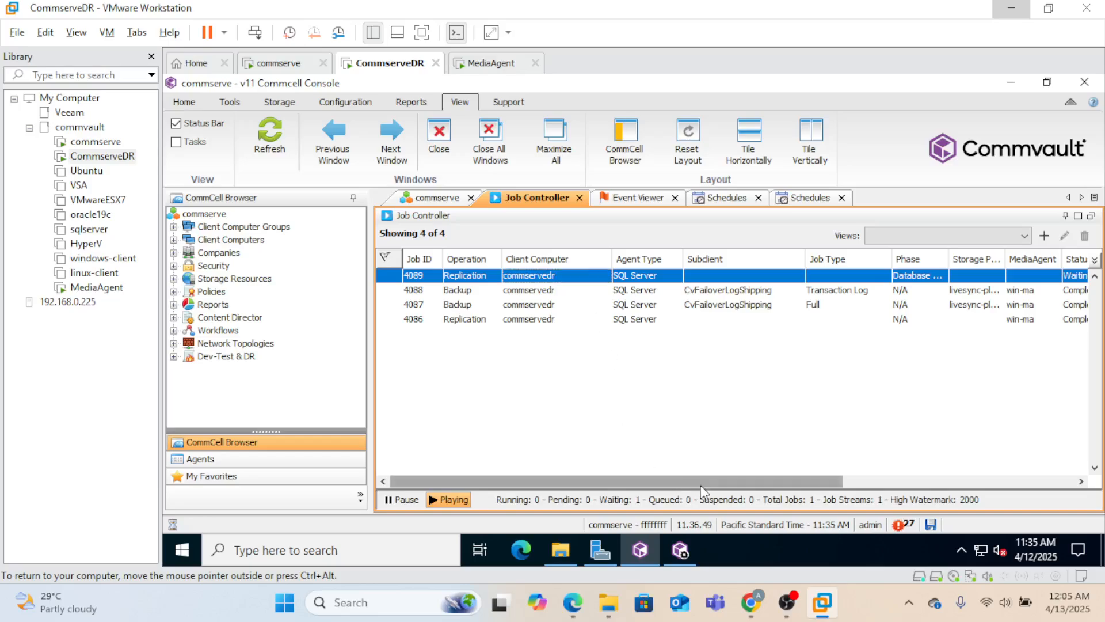
pyautogui.moveTo(700, 483); pyautogui.dragTo(632, 487)
pyautogui.moveTo(820, 494); pyautogui.dragTo(759, 465)
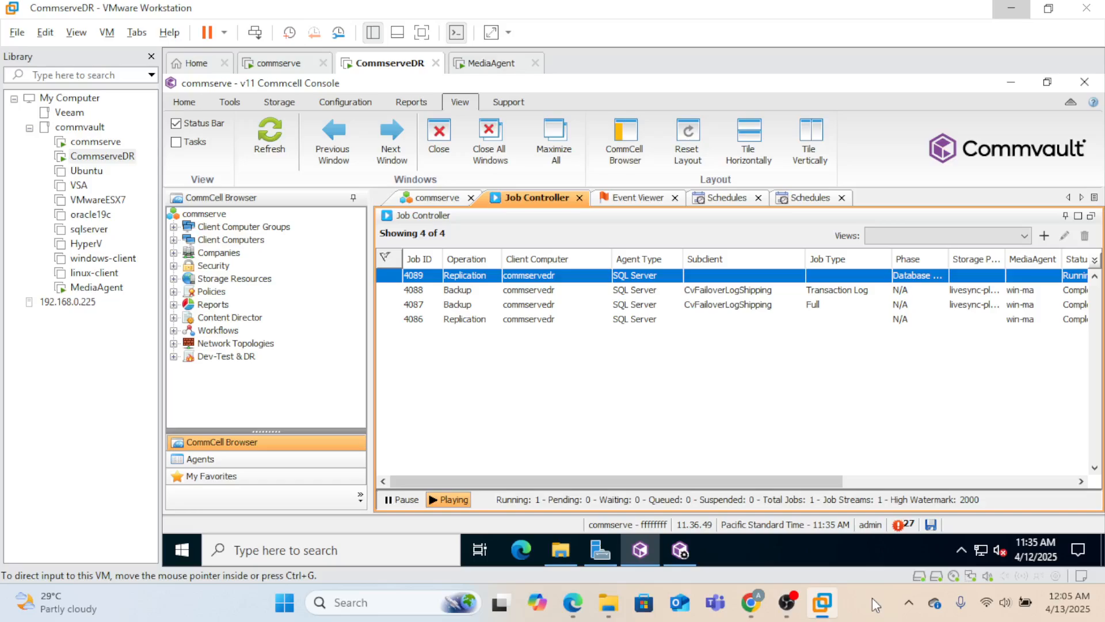
# - Glance at the commserve and MediaAgent VMs, then close the idle Process Manager on CommserveDR
pyautogui.click(281, 64)
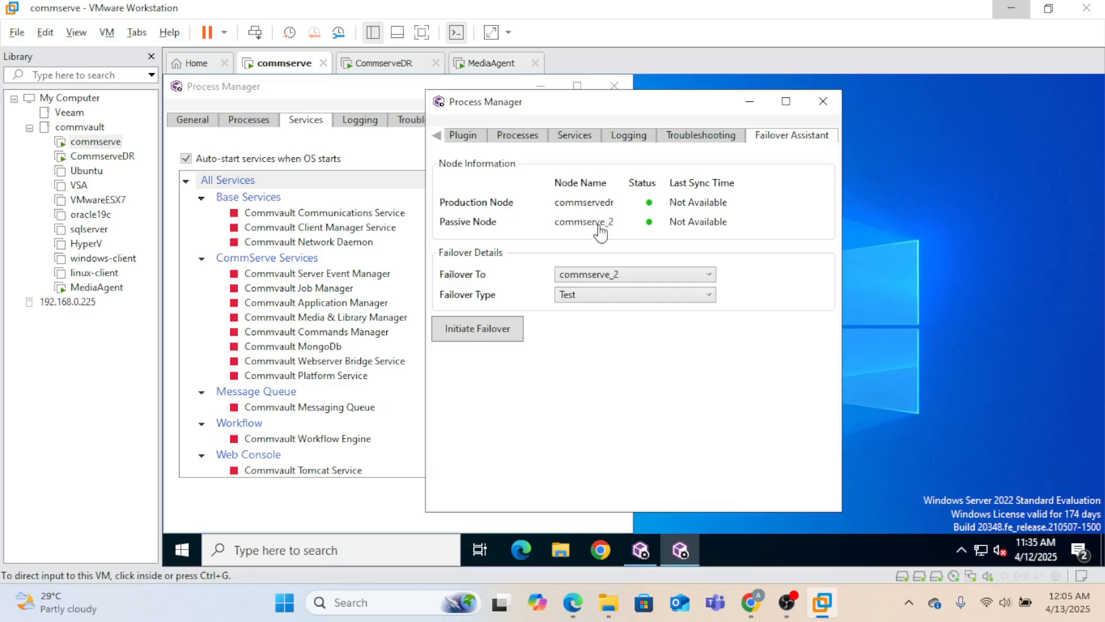
pyautogui.click(505, 66)
pyautogui.click(401, 64)
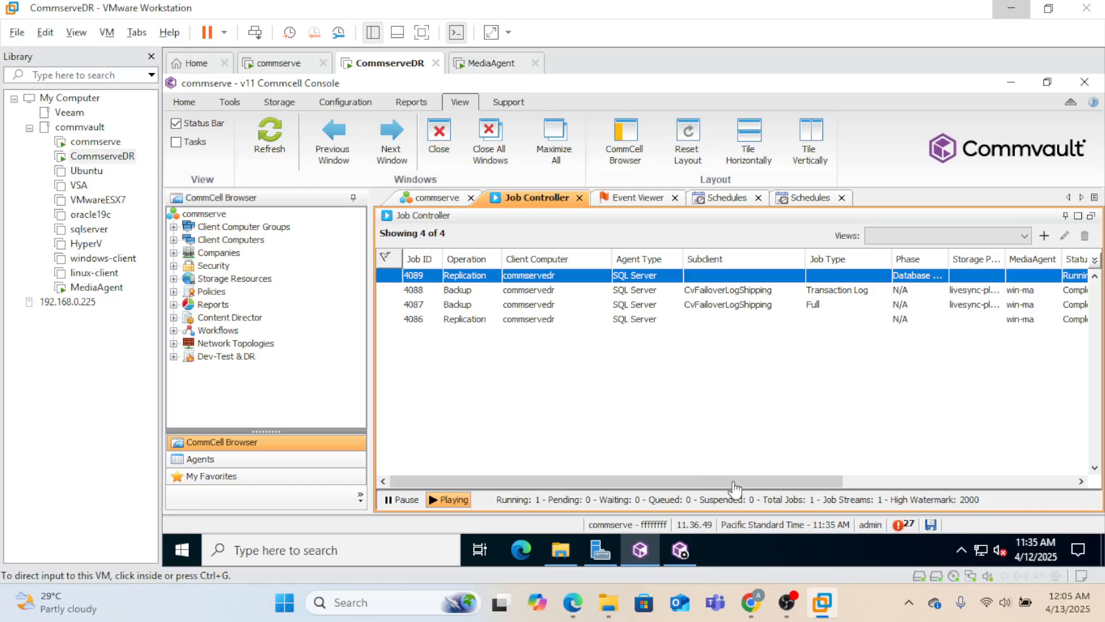
pyautogui.moveTo(719, 481); pyautogui.dragTo(686, 466)
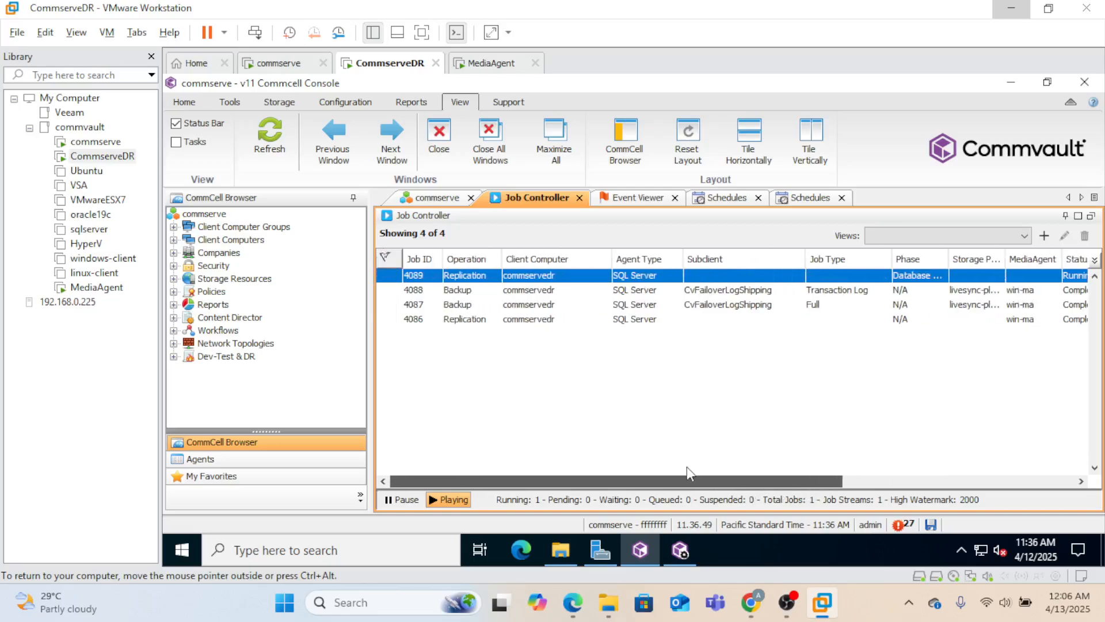
pyautogui.moveTo(780, 479); pyautogui.dragTo(817, 484)
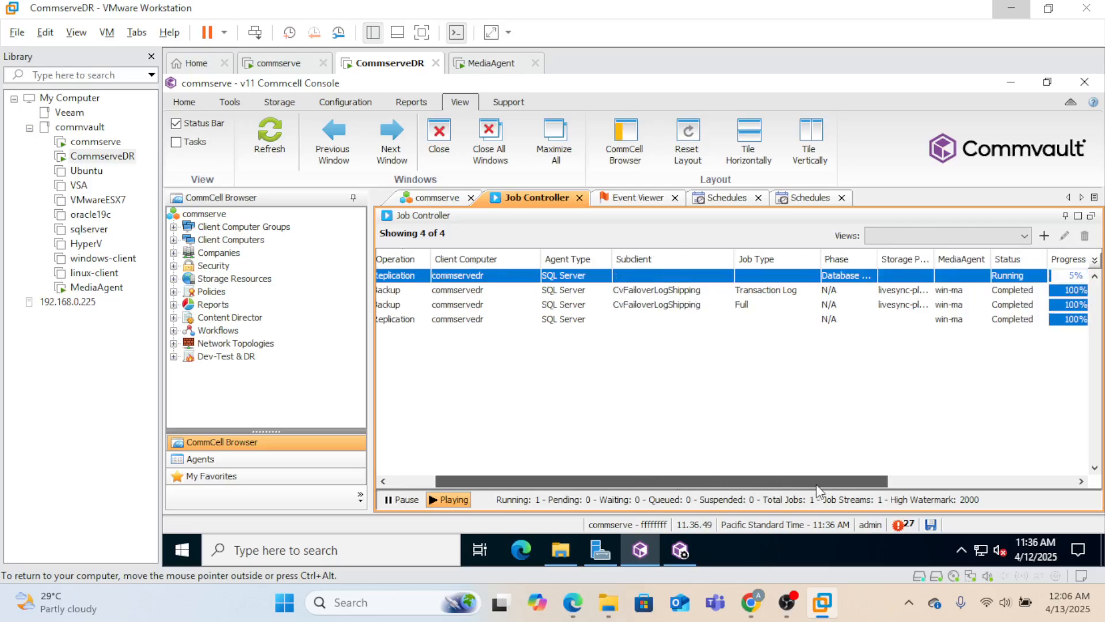
pyautogui.click(680, 552)
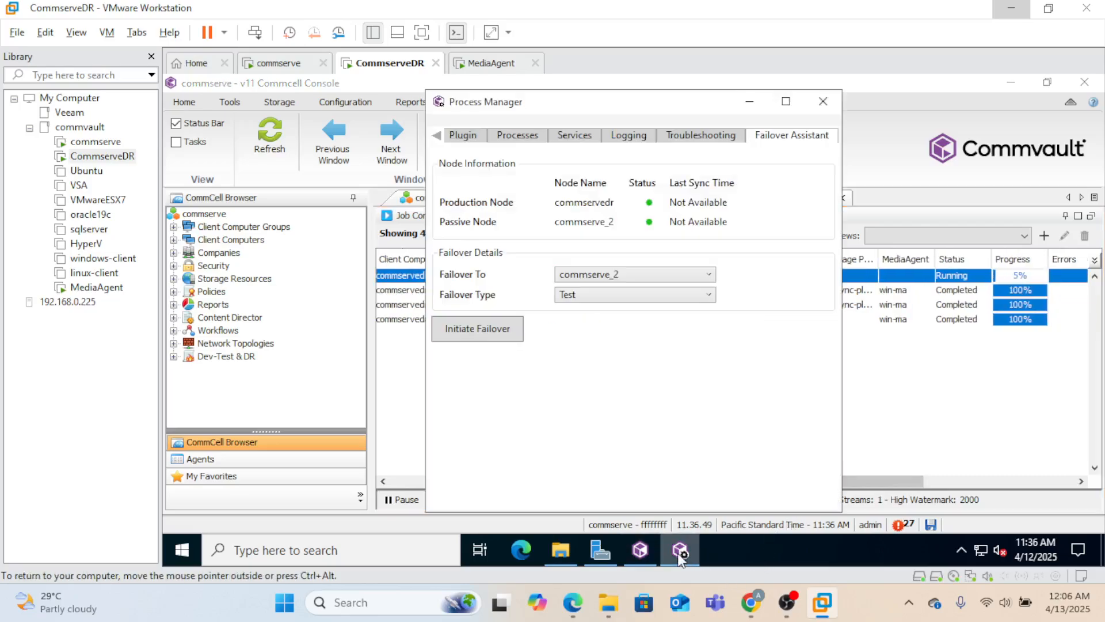
pyautogui.click(823, 102)
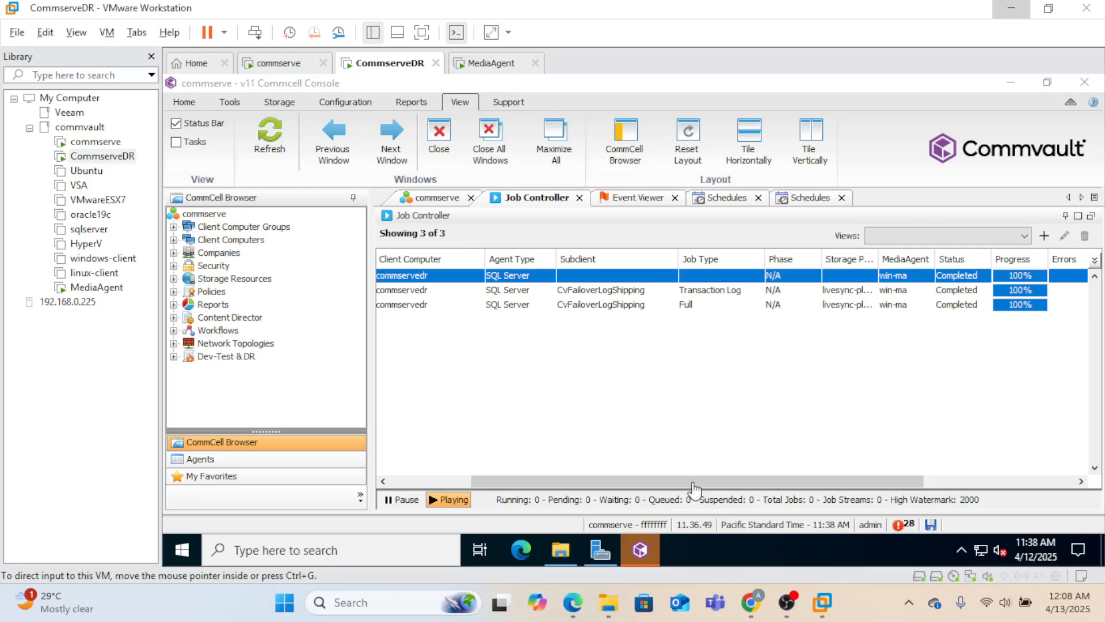
pyautogui.moveTo(693, 482); pyautogui.dragTo(565, 477)
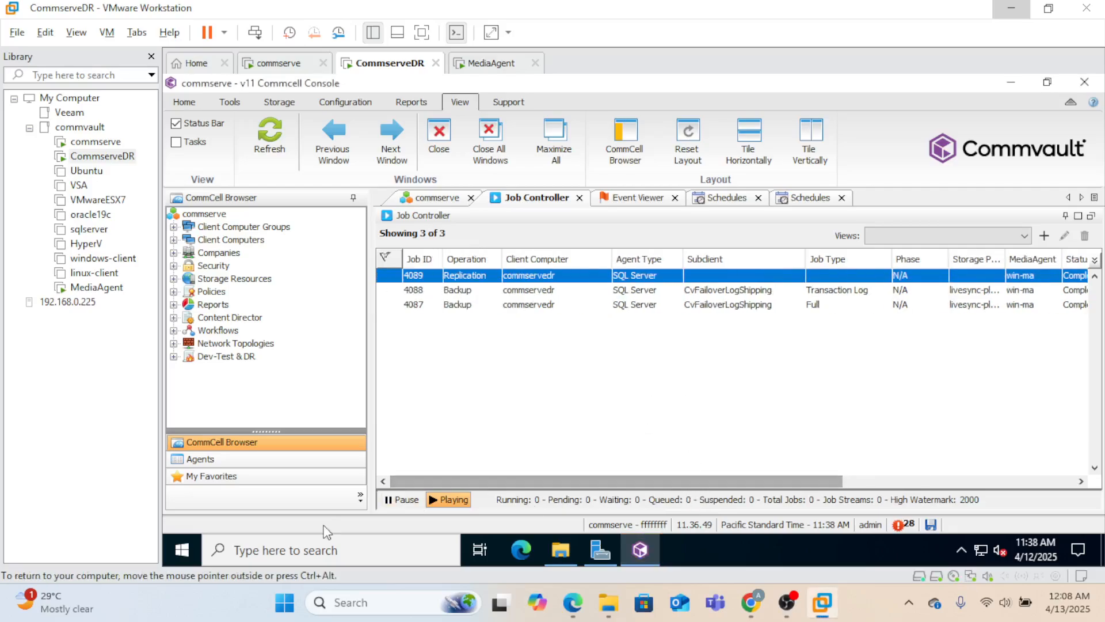
# - Launch Process Manager, set Failover Assistant's type to Production, and initiate failover to commserve_2
pyautogui.click(186, 546)
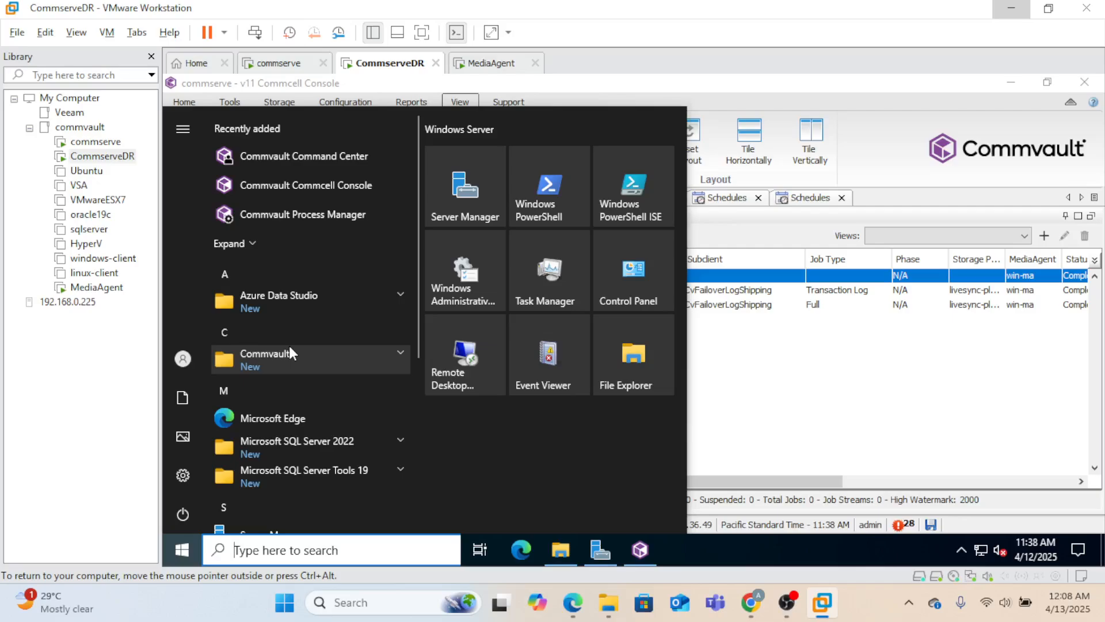
pyautogui.click(373, 352)
pyautogui.click(330, 476)
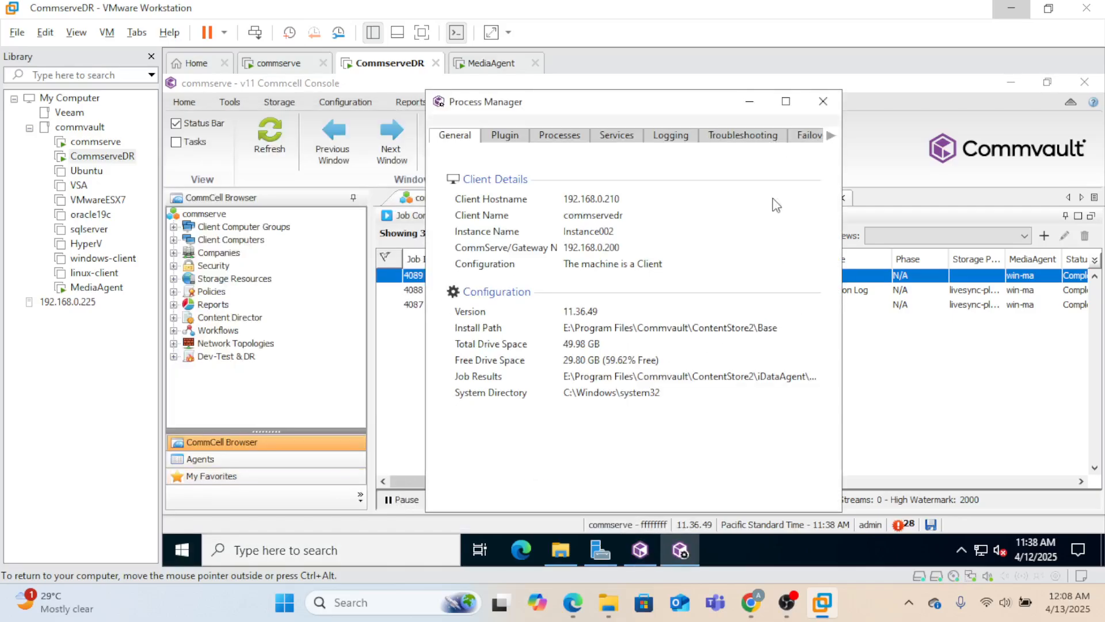
pyautogui.click(808, 137)
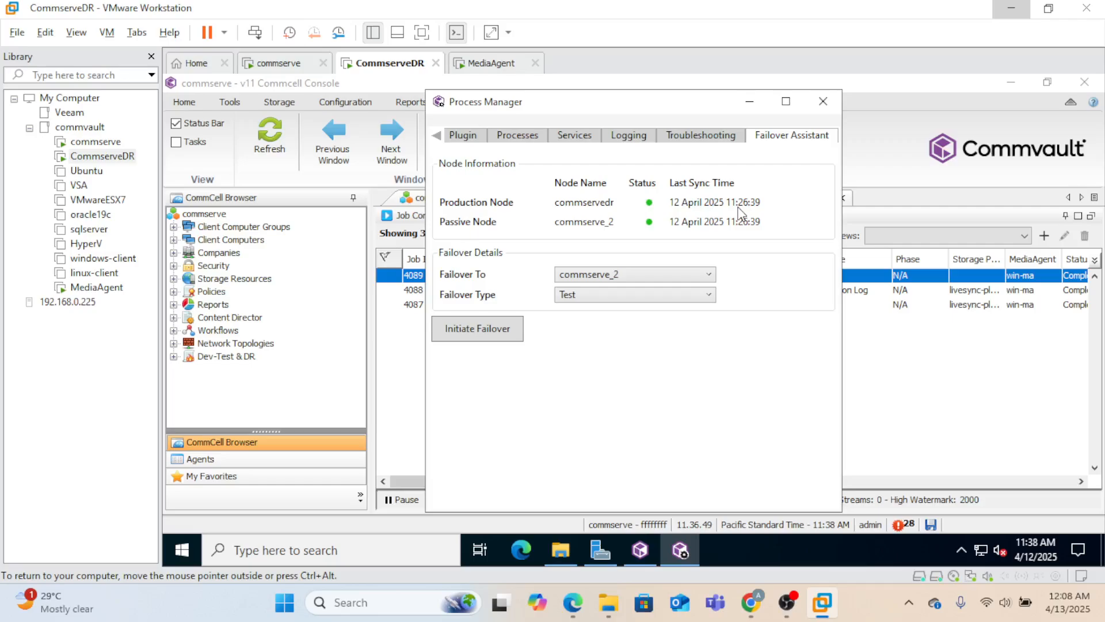
pyautogui.click(711, 299)
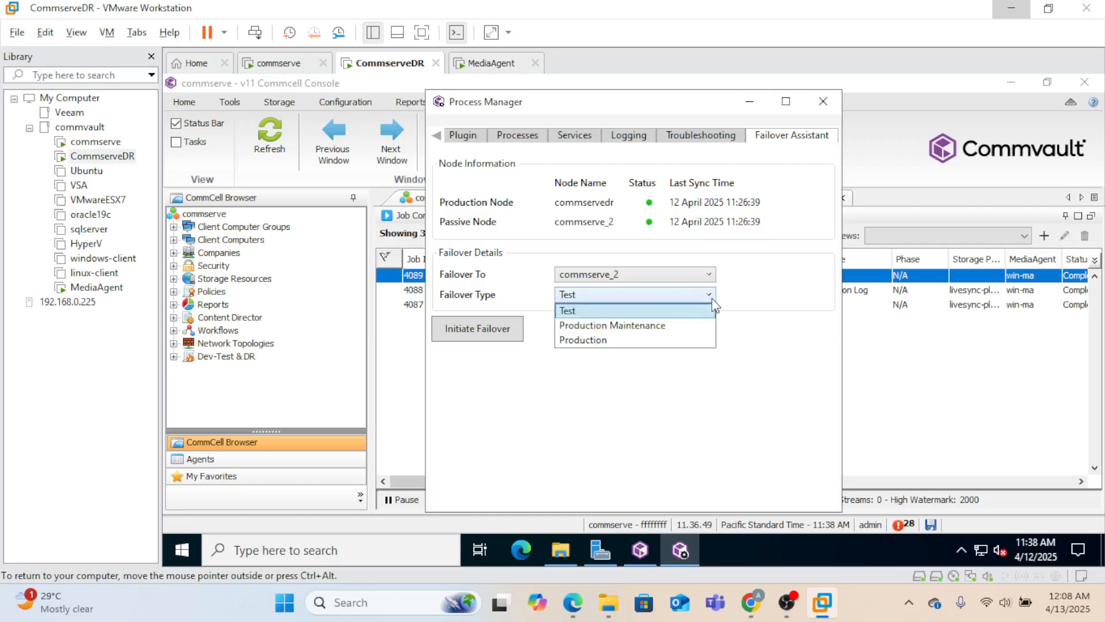
pyautogui.click(613, 340)
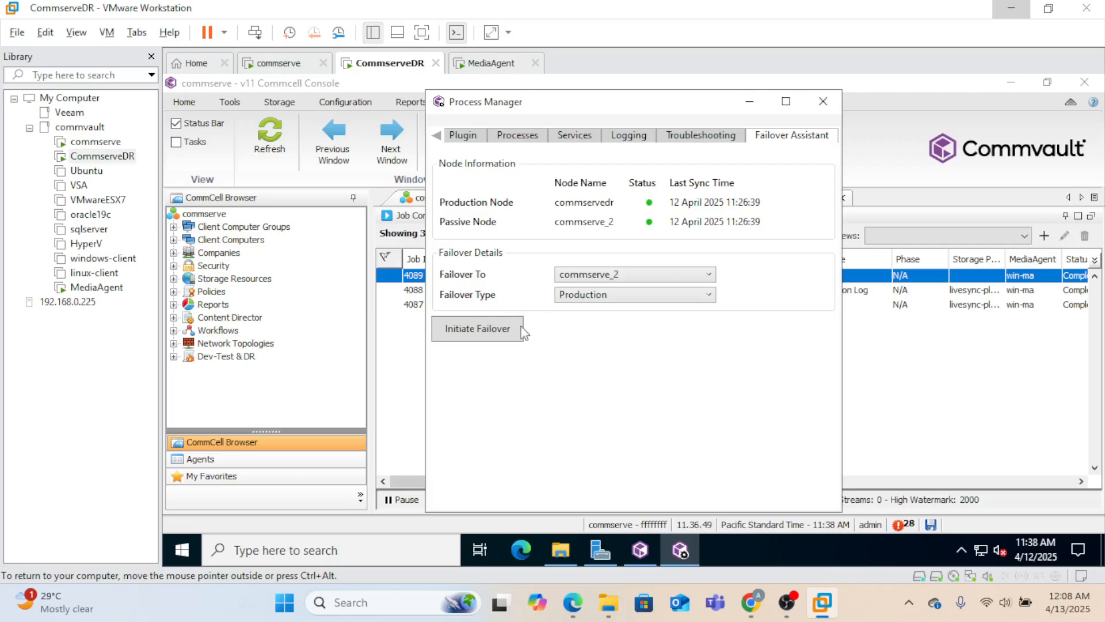
pyautogui.click(499, 331)
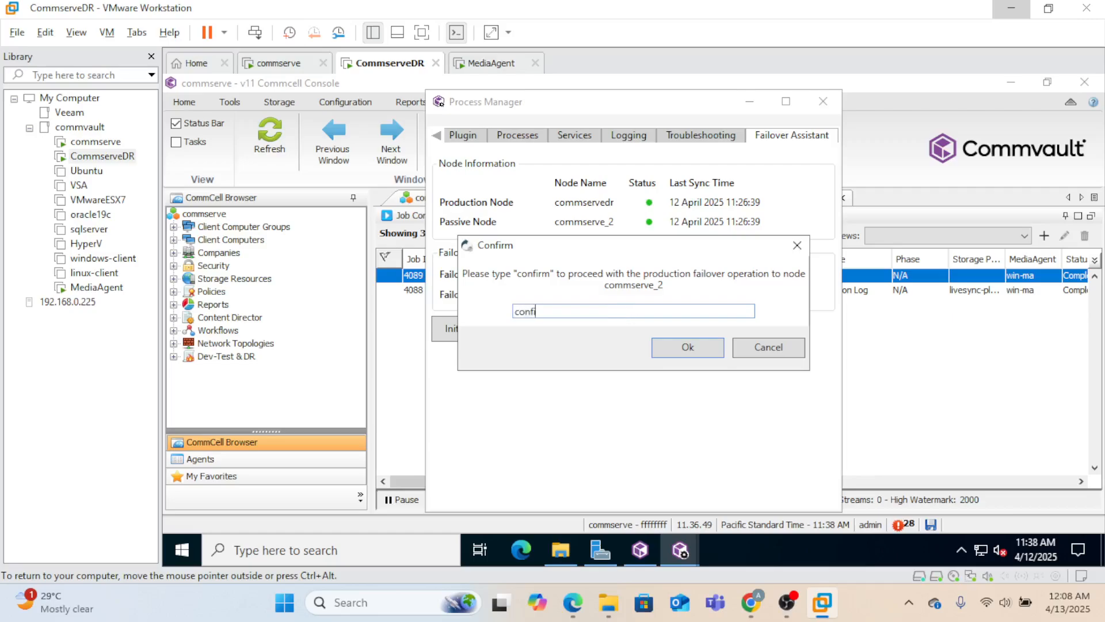
# - Confirm the production failover, then check the Services tab in a second Process Manager
pyautogui.click(668, 346)
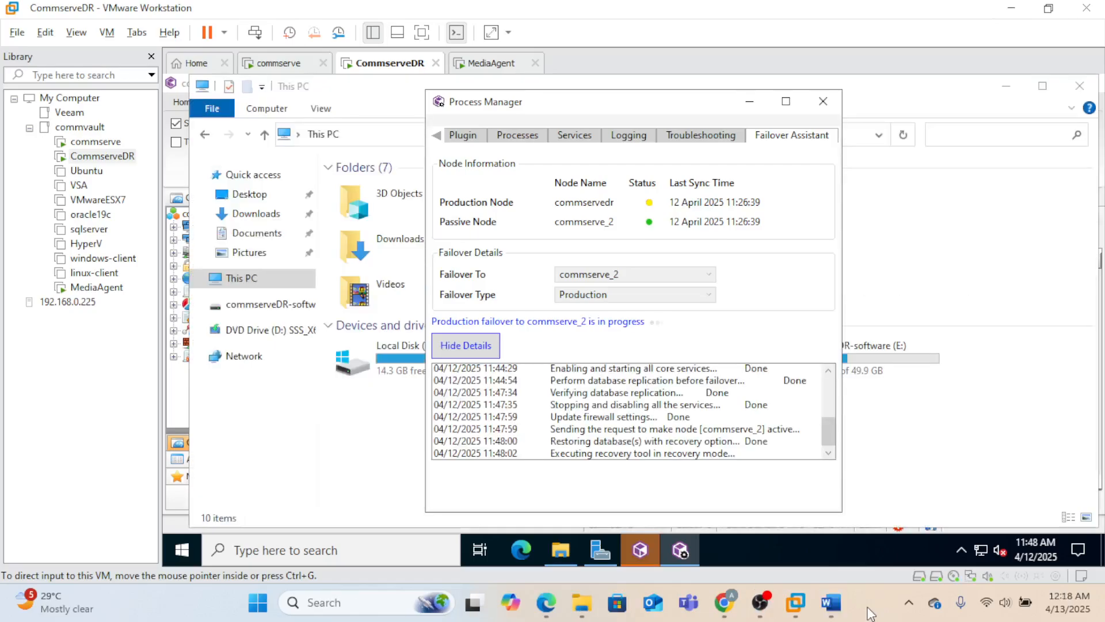
pyautogui.click(827, 428)
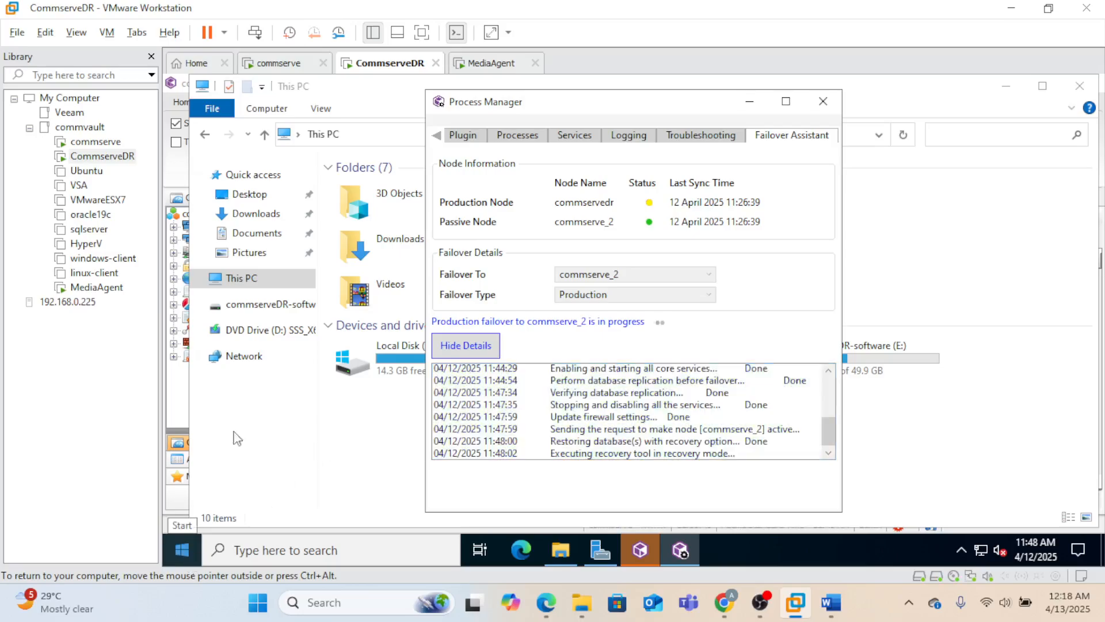
pyautogui.click(183, 547)
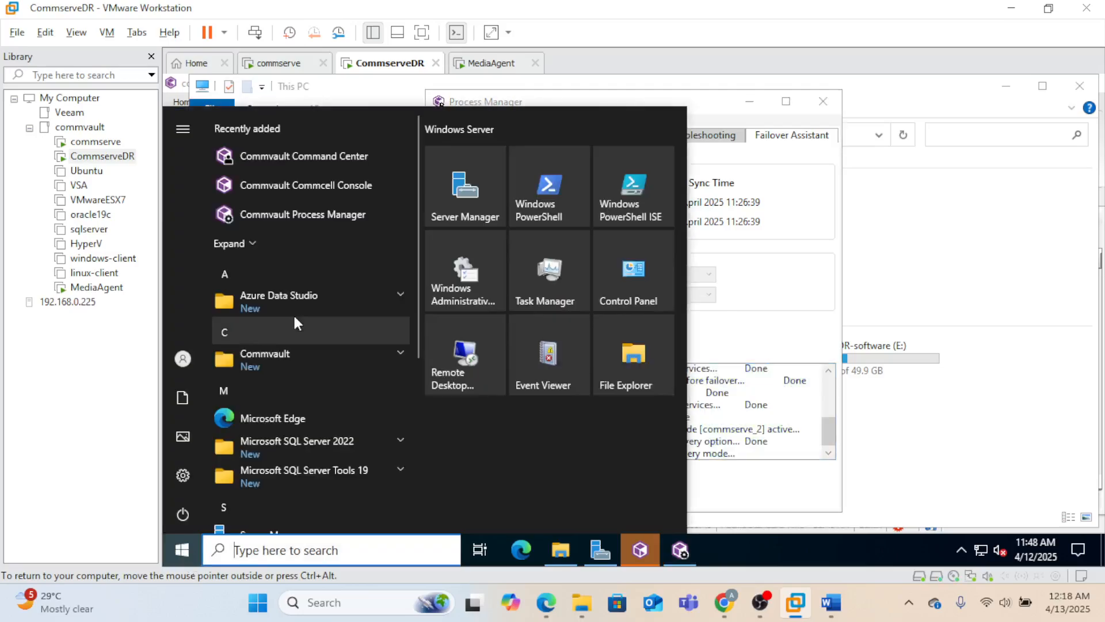
pyautogui.click(327, 212)
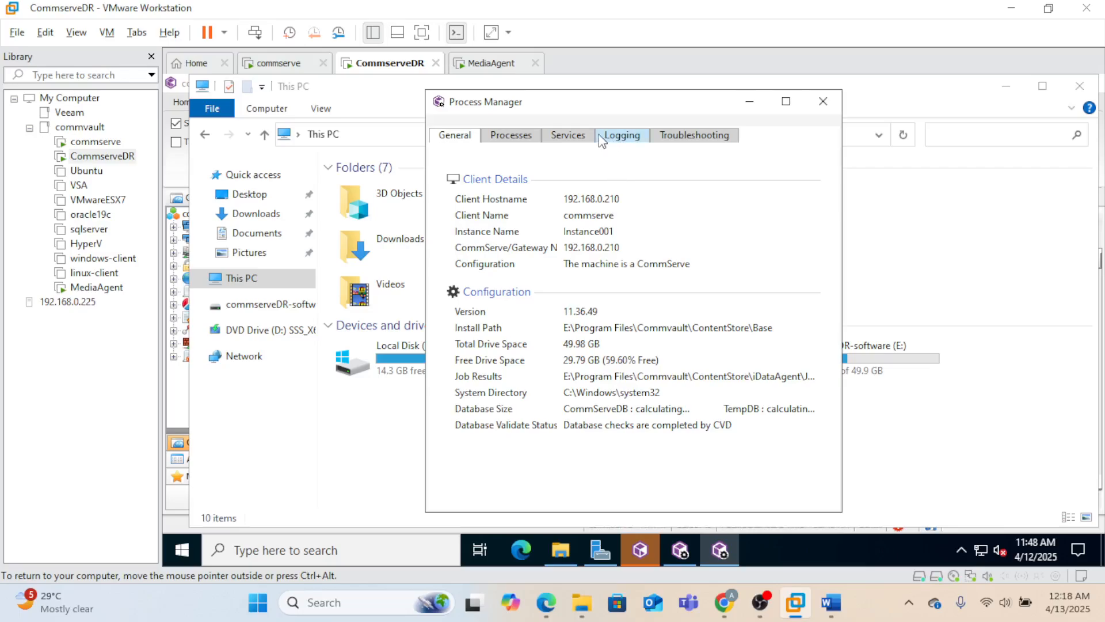
pyautogui.click(568, 136)
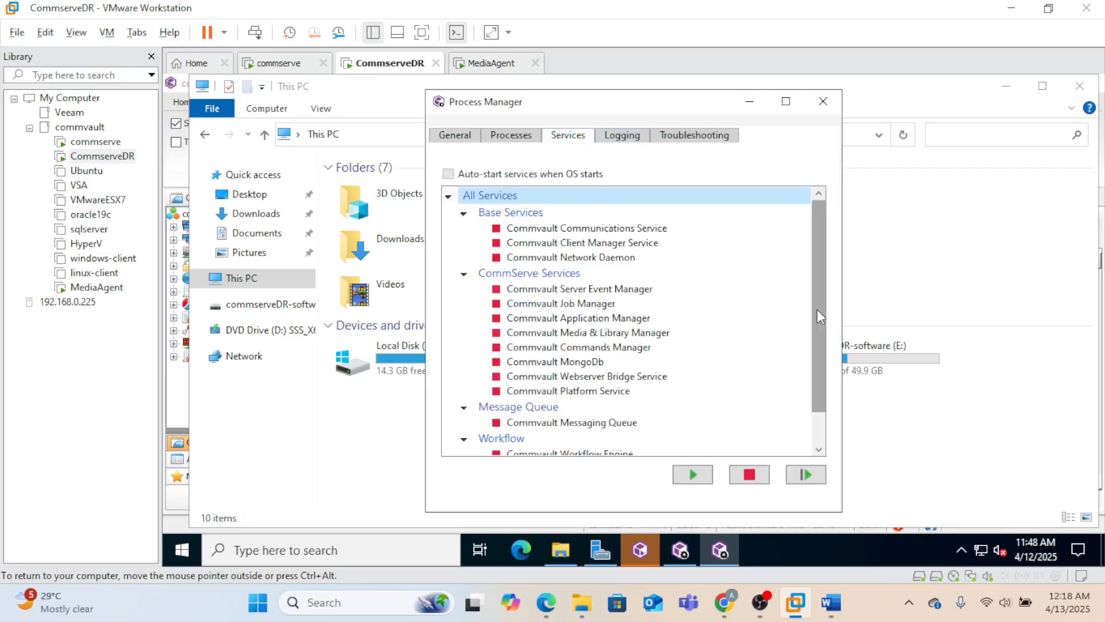
pyautogui.moveTo(817, 309); pyautogui.dragTo(834, 396)
pyautogui.click(824, 102)
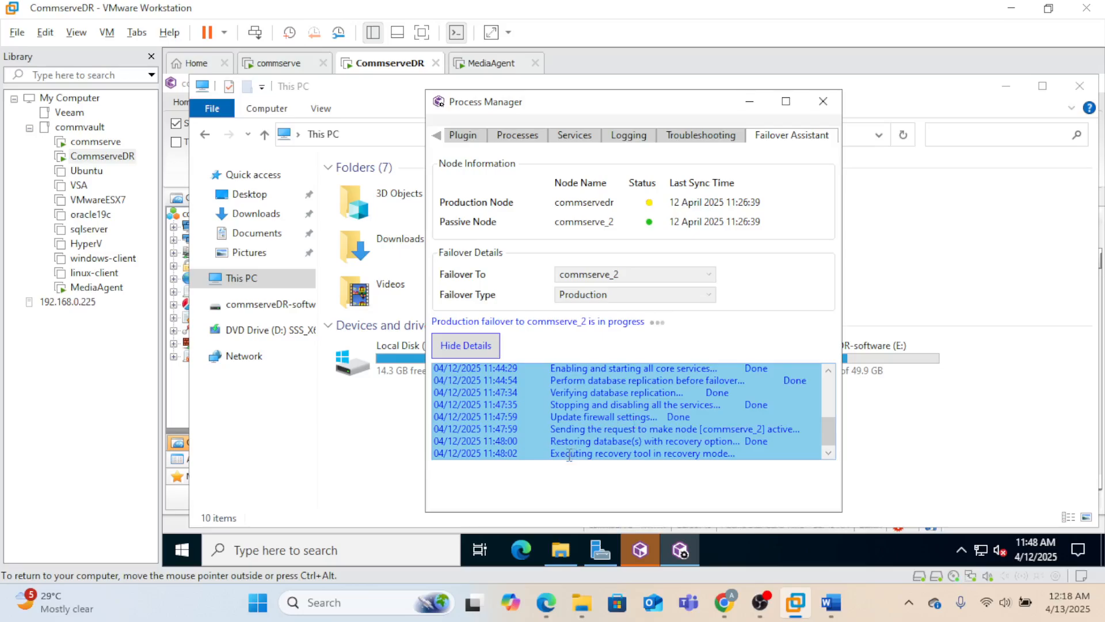
# - Follow the failover log on CommserveDR, comparing it with the commserve VM's view of the failover
pyautogui.moveTo(570, 455); pyautogui.dragTo(750, 469)
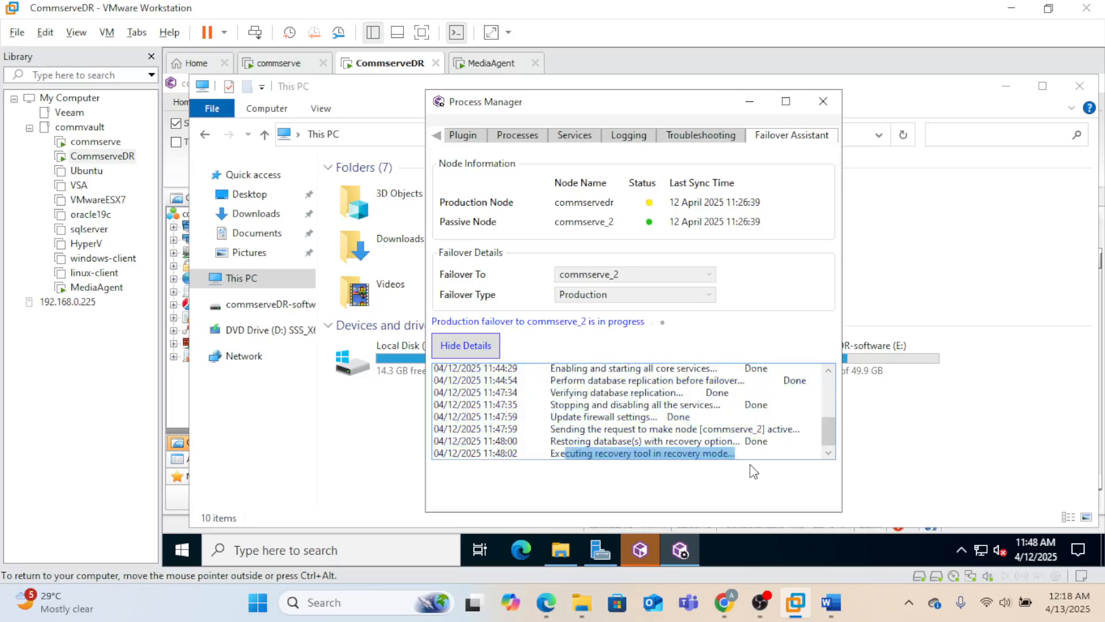
pyautogui.click(688, 437)
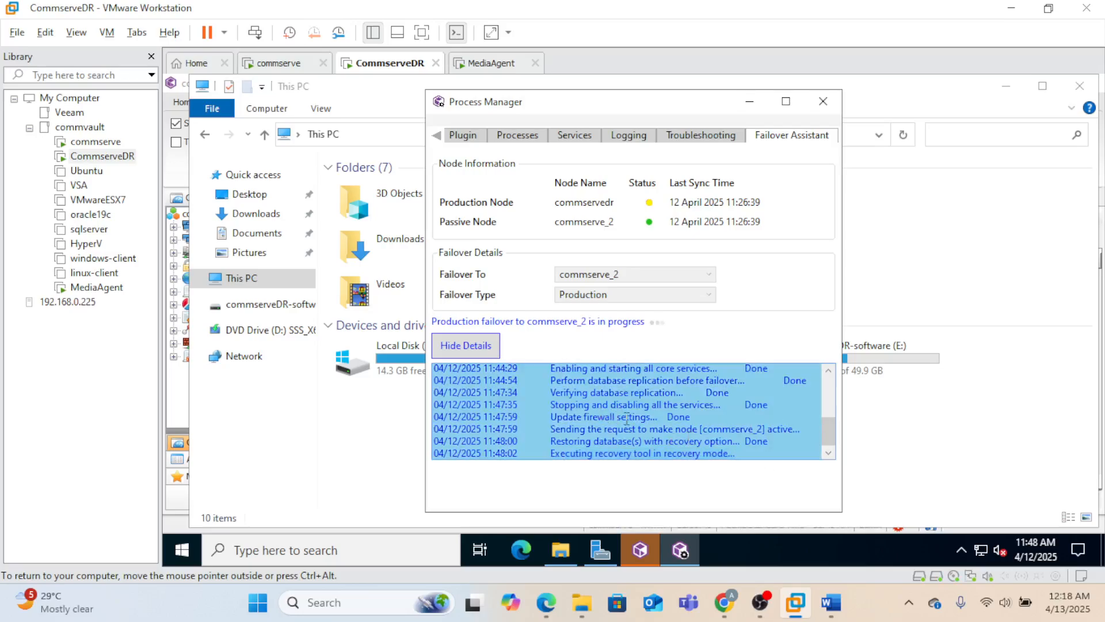
pyautogui.click(287, 66)
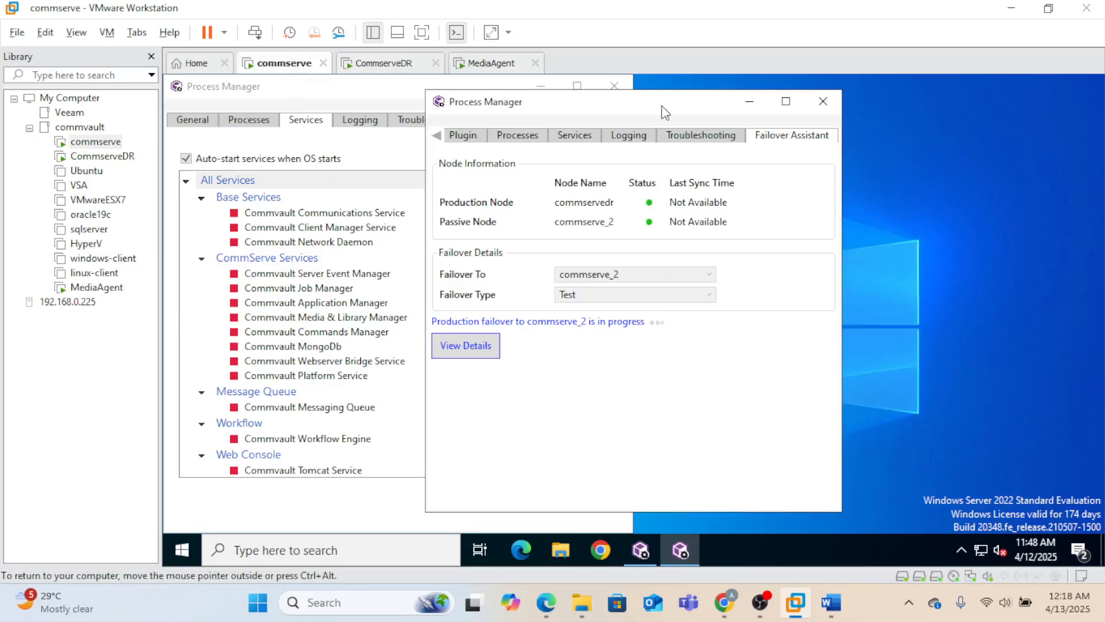
pyautogui.moveTo(665, 111); pyautogui.dragTo(865, 135)
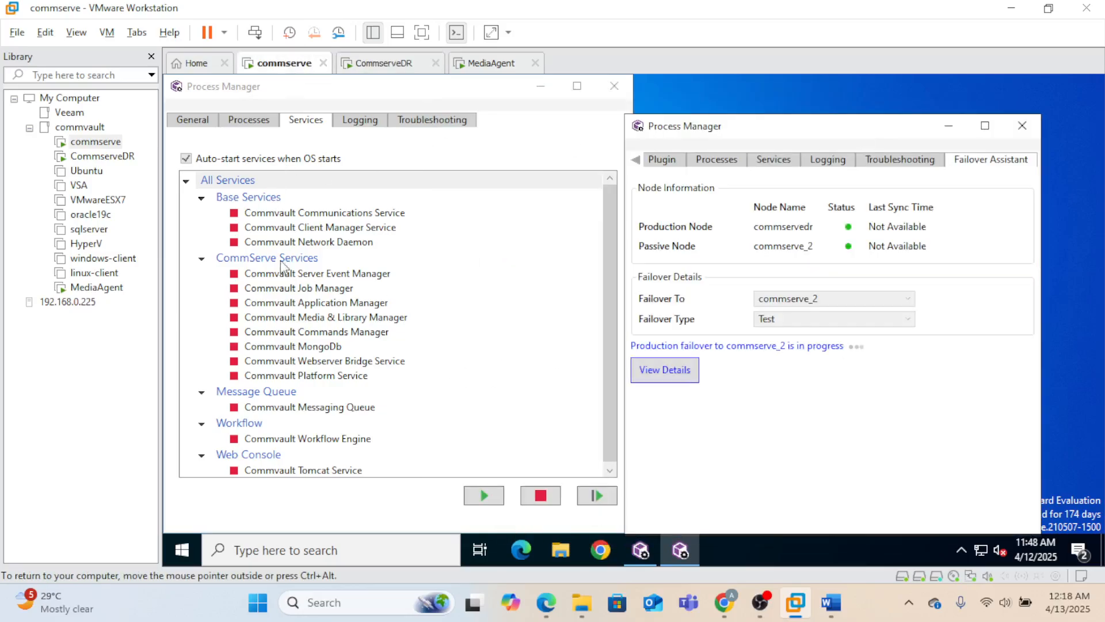
pyautogui.click(393, 64)
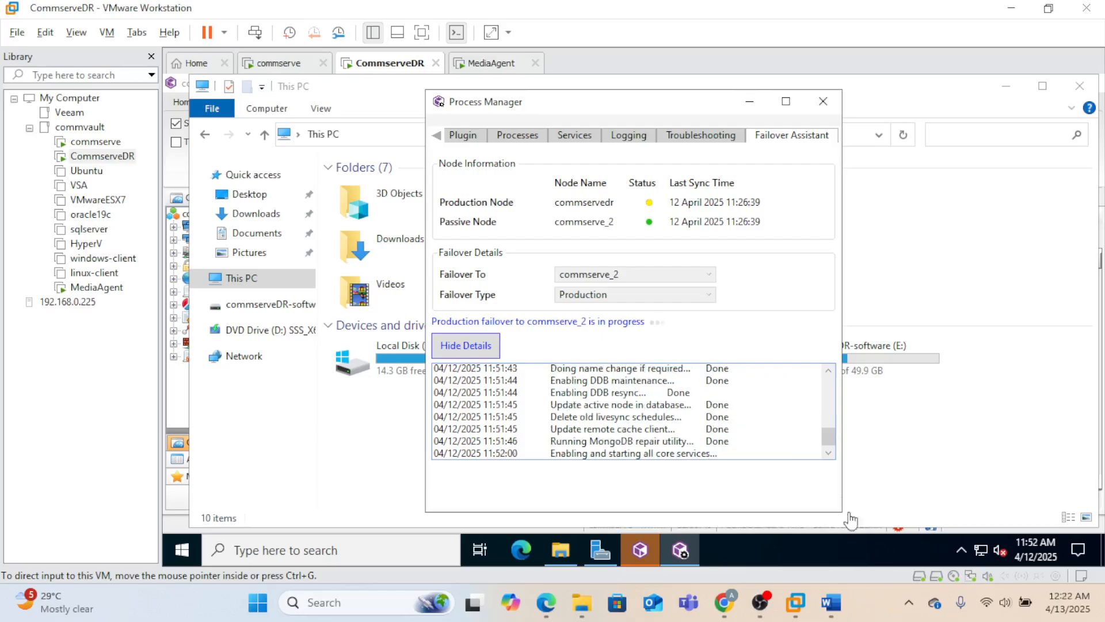
pyautogui.click(829, 455)
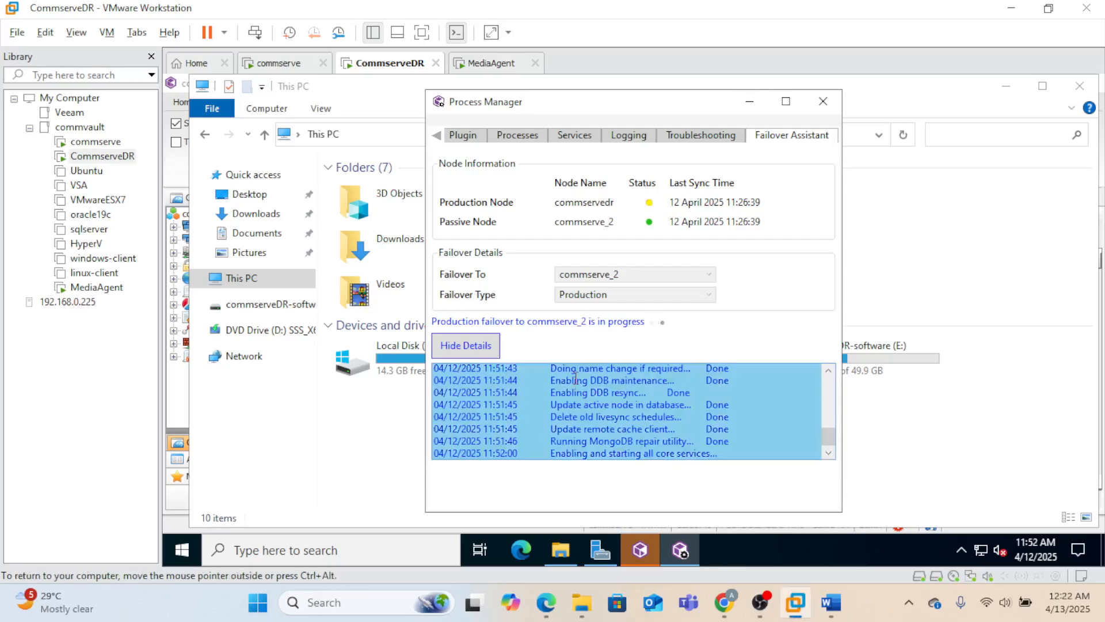
pyautogui.moveTo(574, 381); pyautogui.dragTo(704, 397)
pyautogui.moveTo(565, 419); pyautogui.dragTo(697, 453)
pyautogui.click(705, 444)
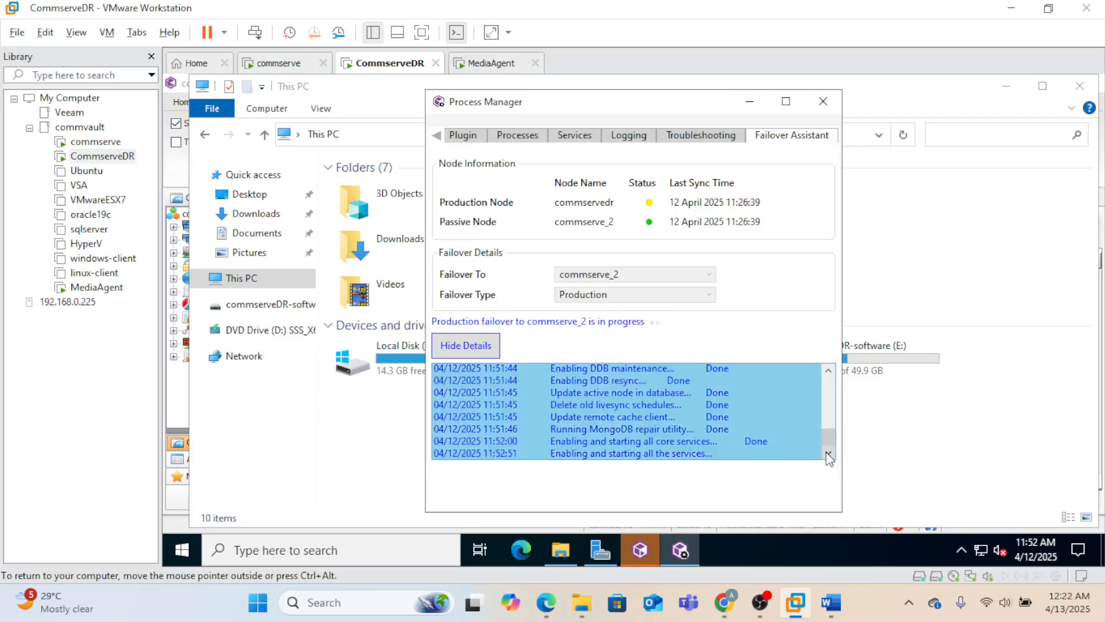
pyautogui.click(278, 64)
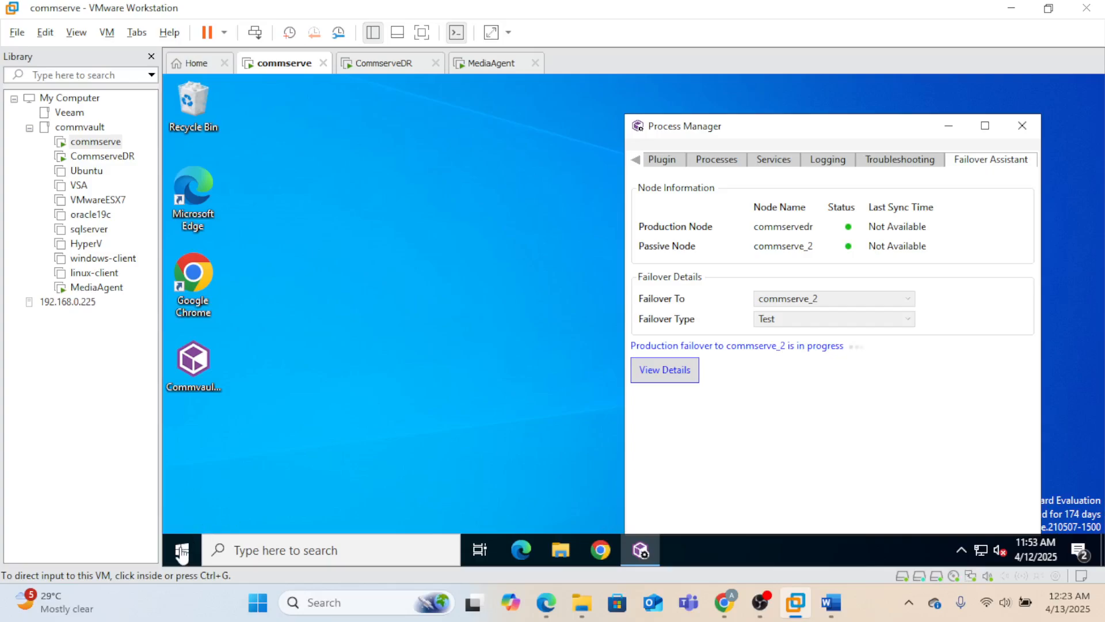
# - On the commserve VM, confirm services are running in Process Manager's Services tab, then return to CommserveDR
pyautogui.click(181, 550)
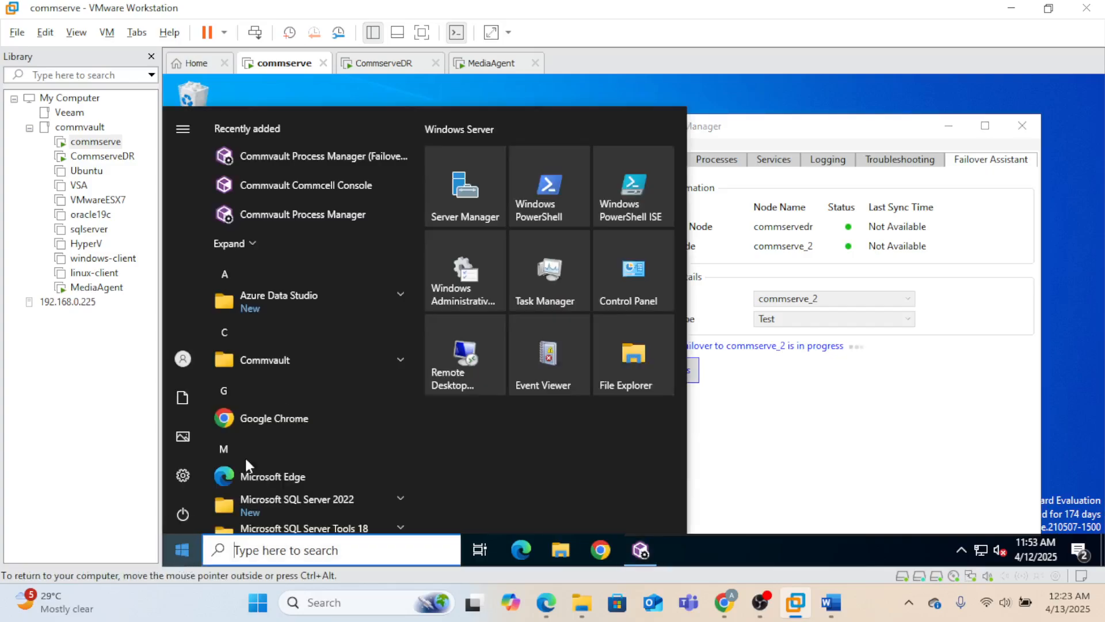
pyautogui.click(324, 366)
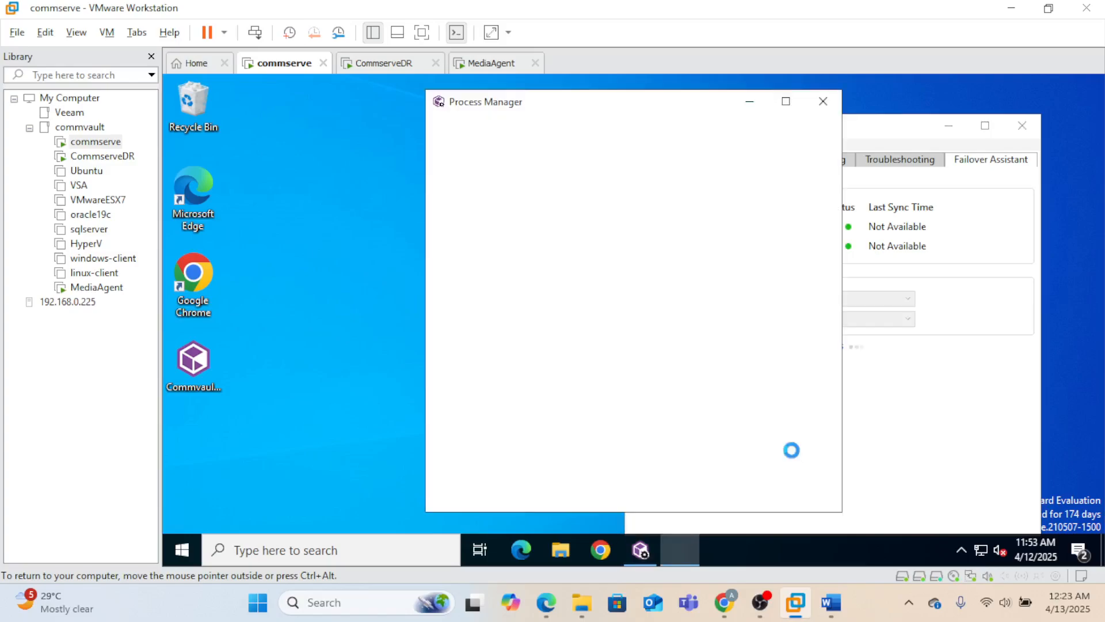
pyautogui.click(578, 138)
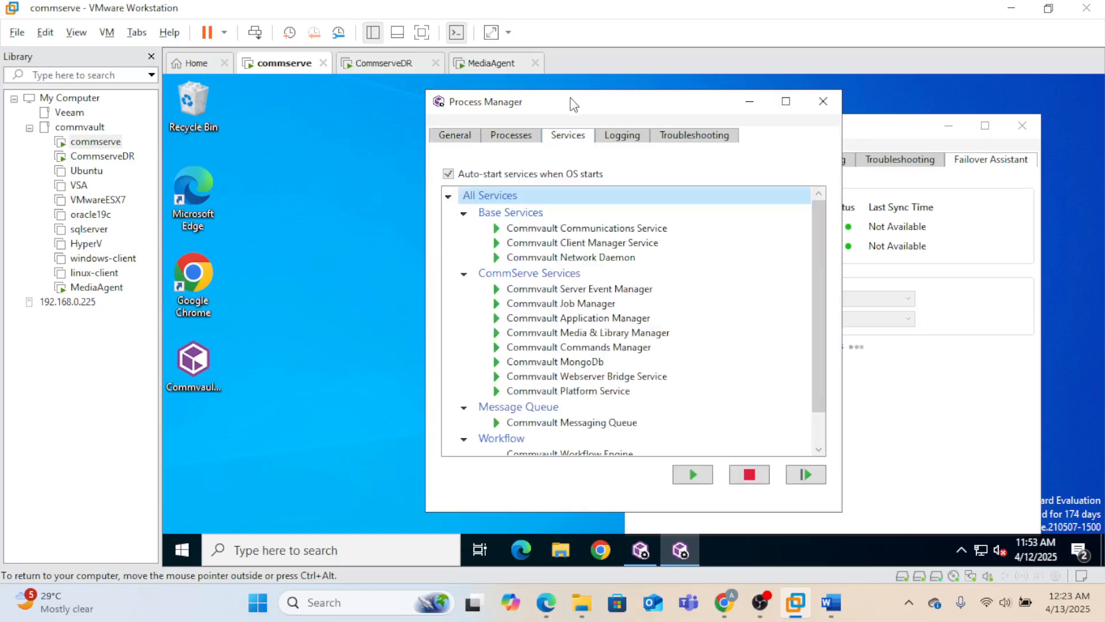
pyautogui.moveTo(571, 103); pyautogui.dragTo(370, 92)
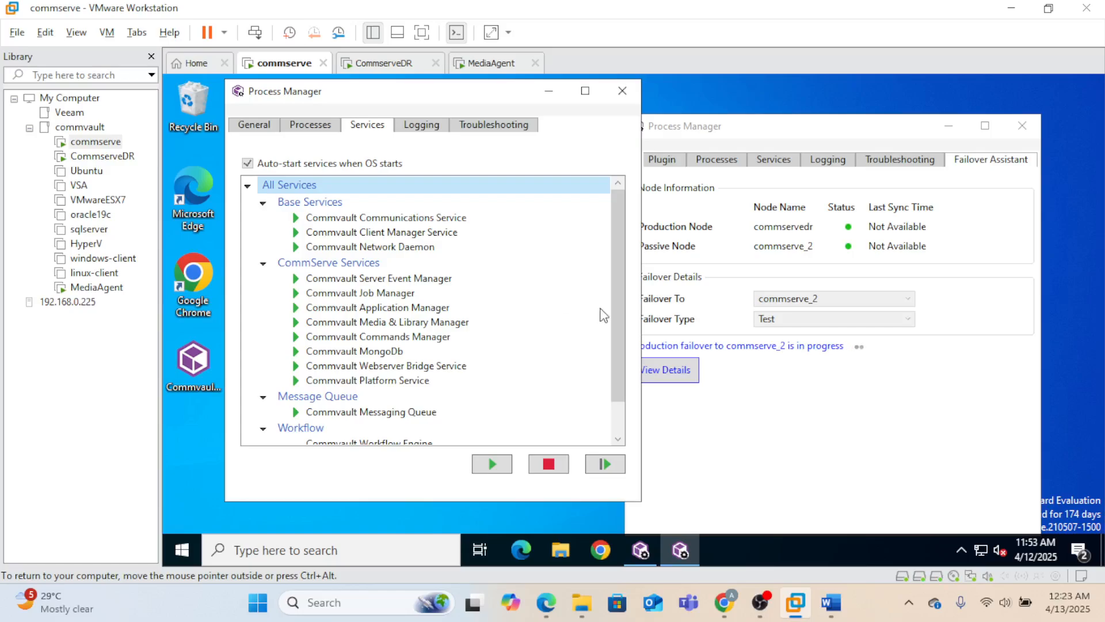
pyautogui.scroll(-2, 612, 400)
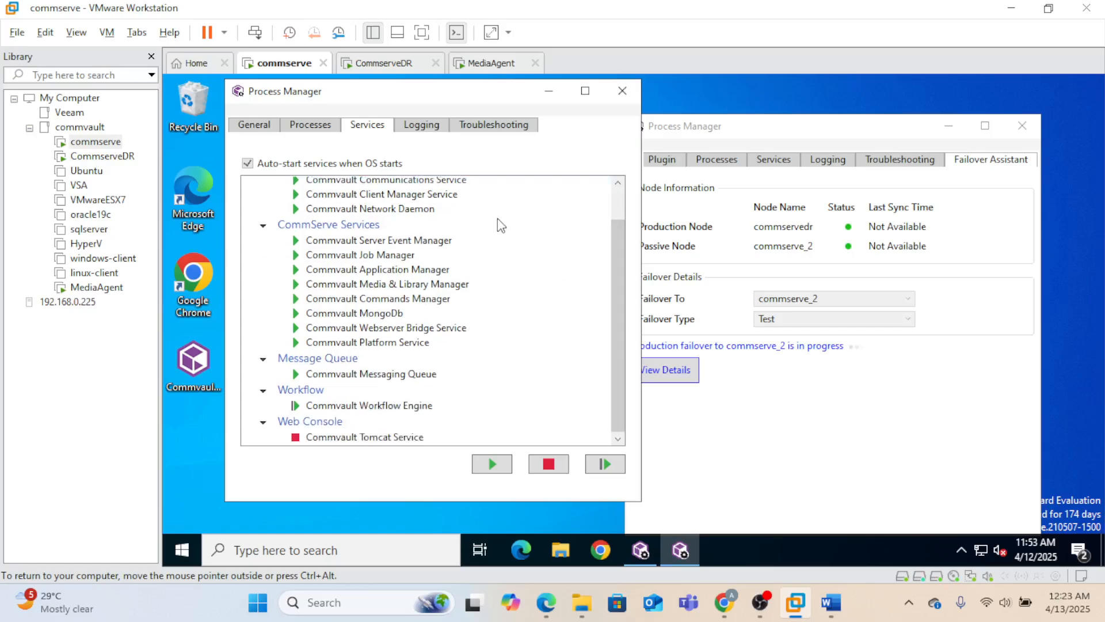
pyautogui.click(389, 64)
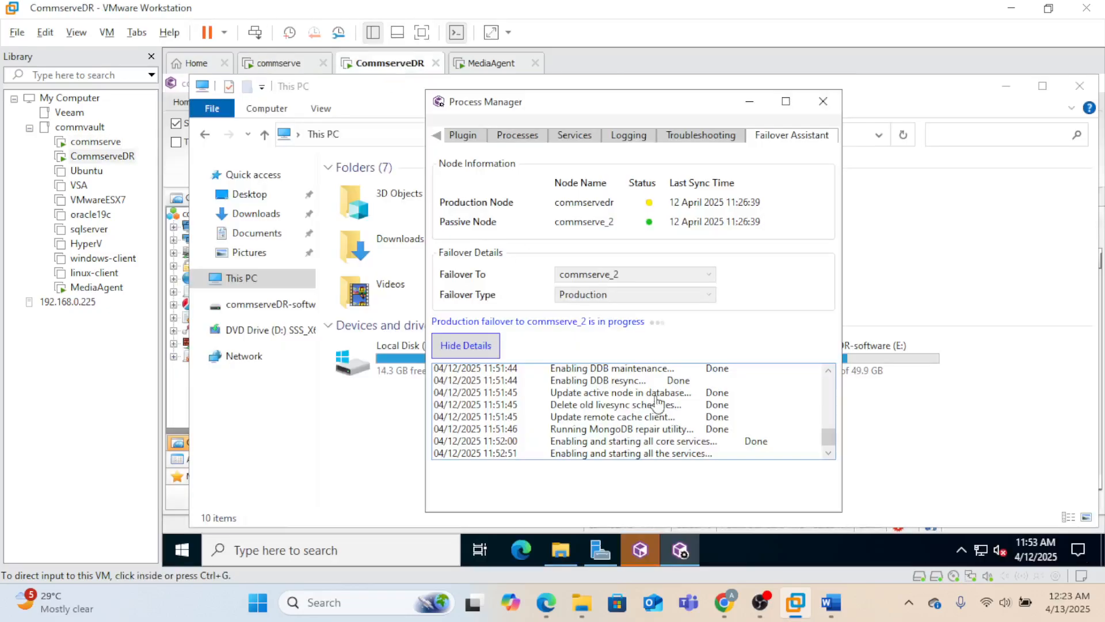
# - Acknowledge the completed production failover, close Process Manager on CommserveDR, and switch to the commserve VM
pyautogui.click(829, 438)
pyautogui.moveTo(831, 454); pyautogui.dragTo(831, 459)
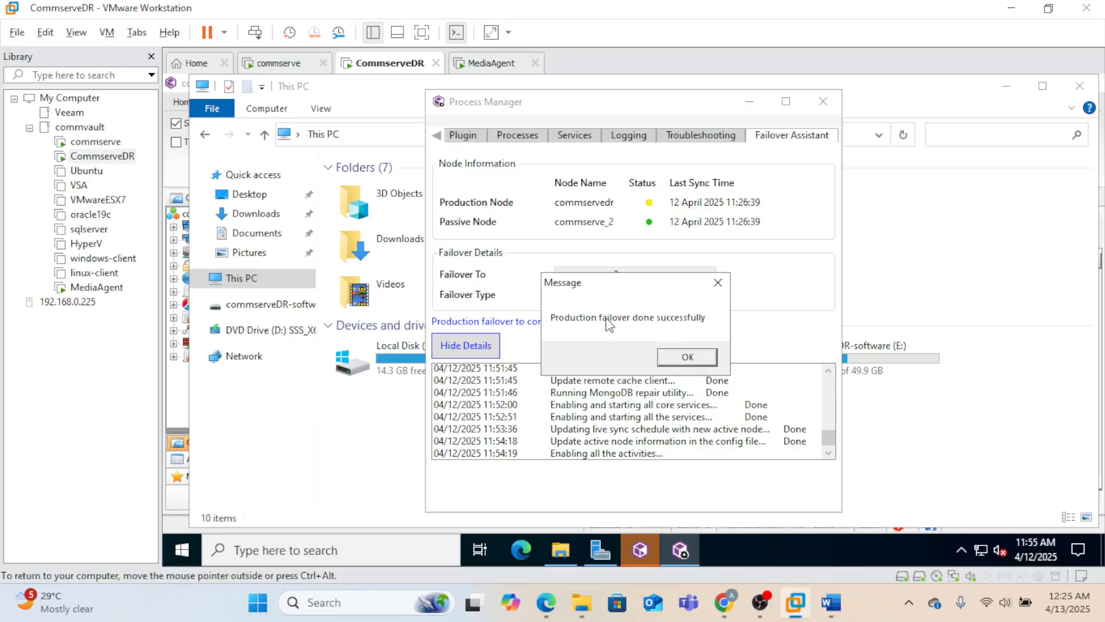
pyautogui.click(696, 365)
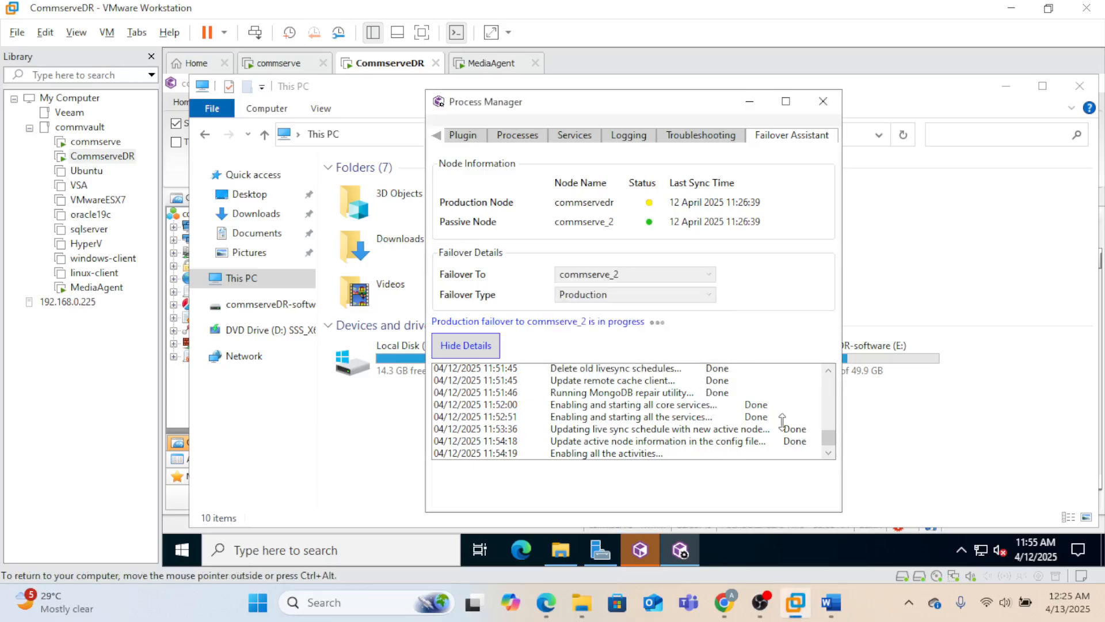
pyautogui.click(823, 103)
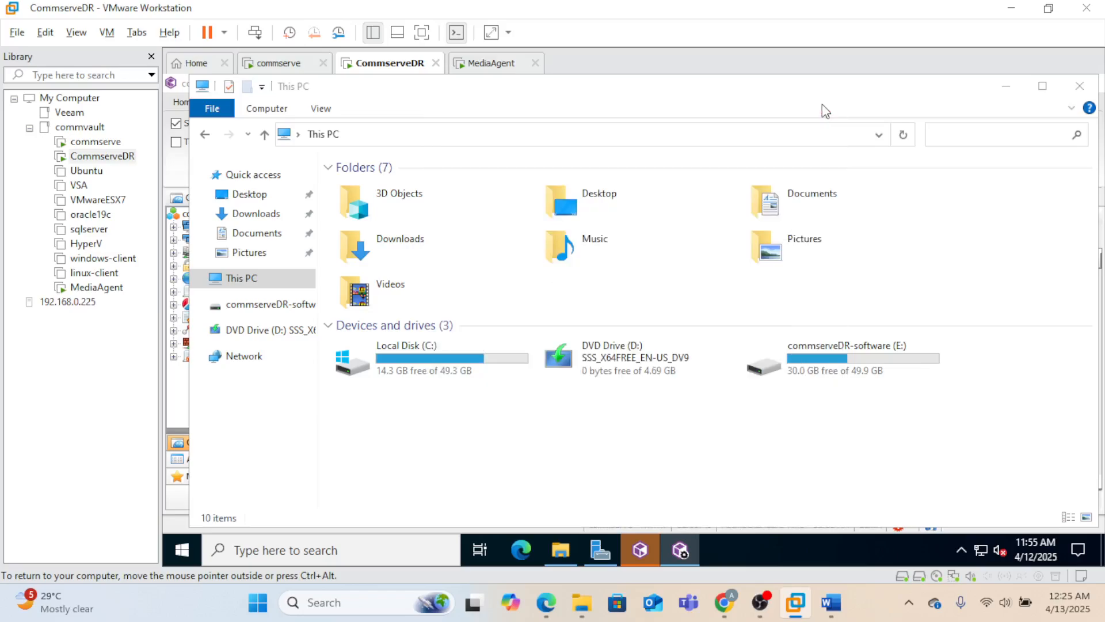
pyautogui.click(300, 69)
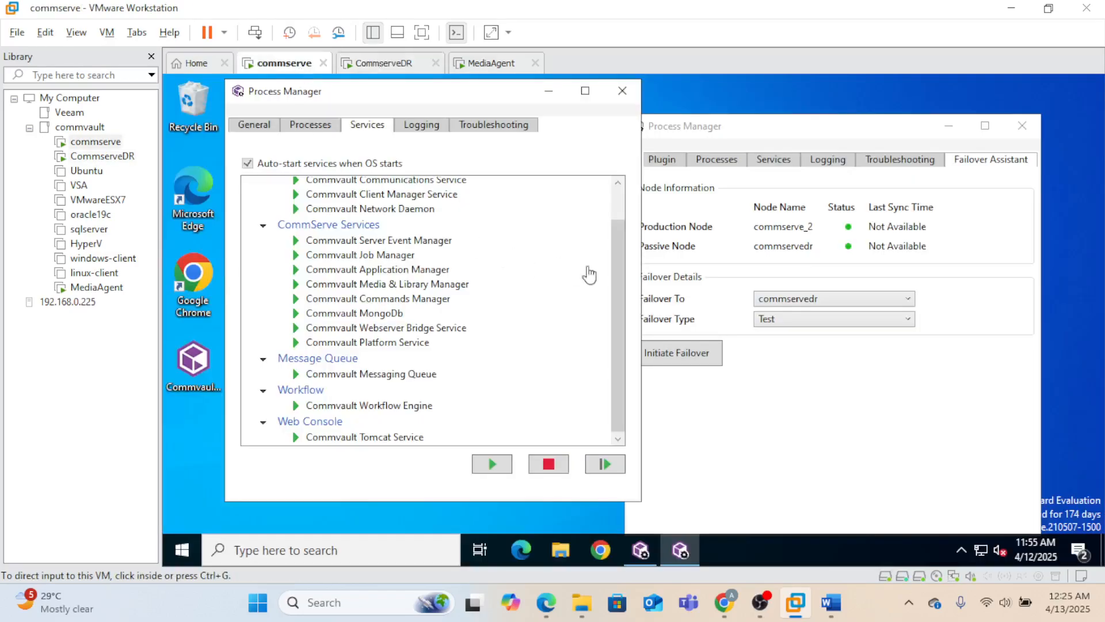
# - Launch the CommCell Console on the commserve VM and log in to 192.168.0.200 with the admin credentials
pyautogui.click(182, 550)
pyautogui.click(343, 364)
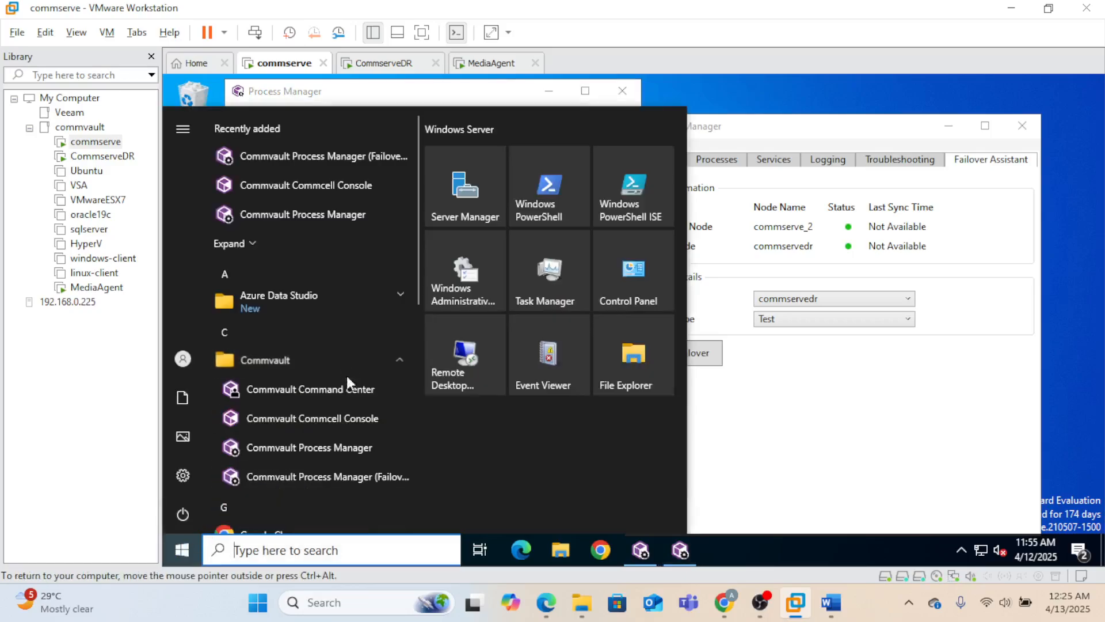
pyautogui.click(343, 418)
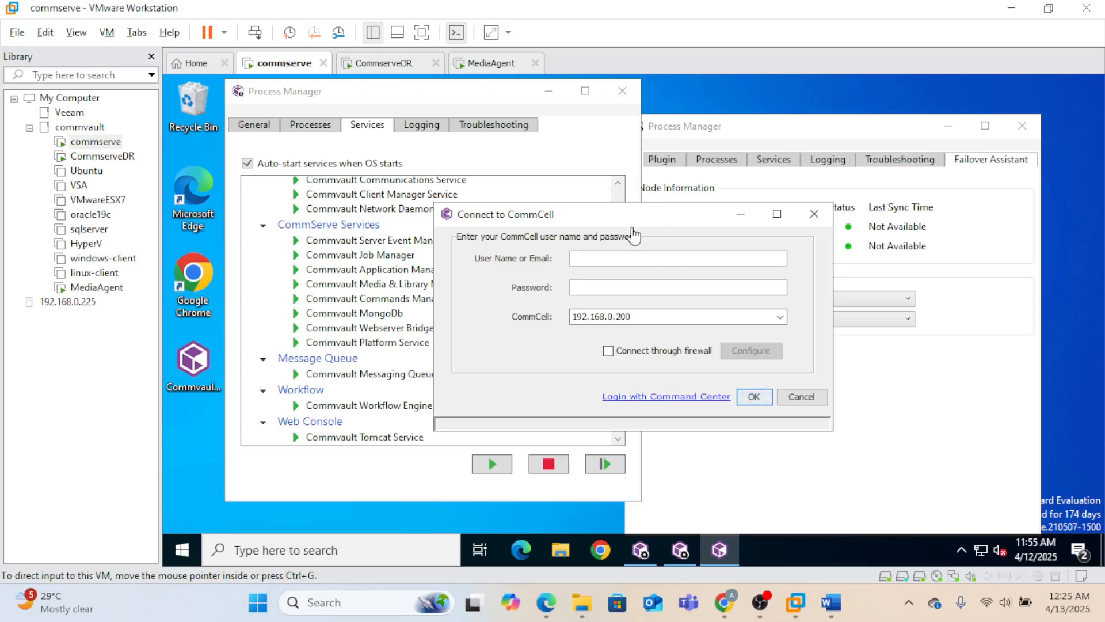
pyautogui.click(619, 259)
pyautogui.write('adm')
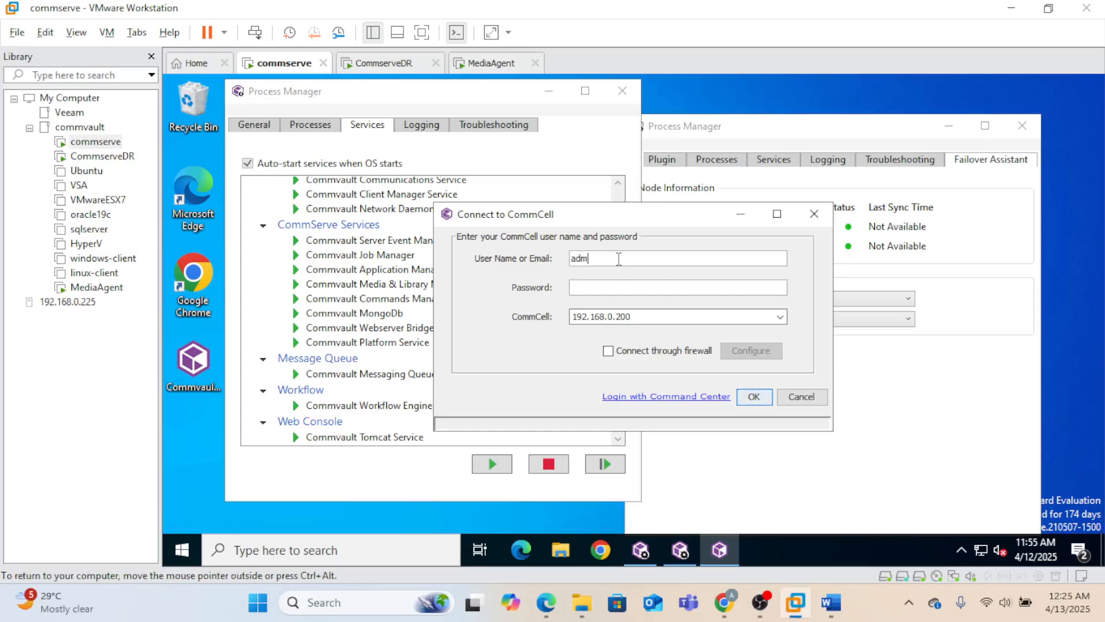
pyautogui.write('*************')
pyautogui.press('Return')
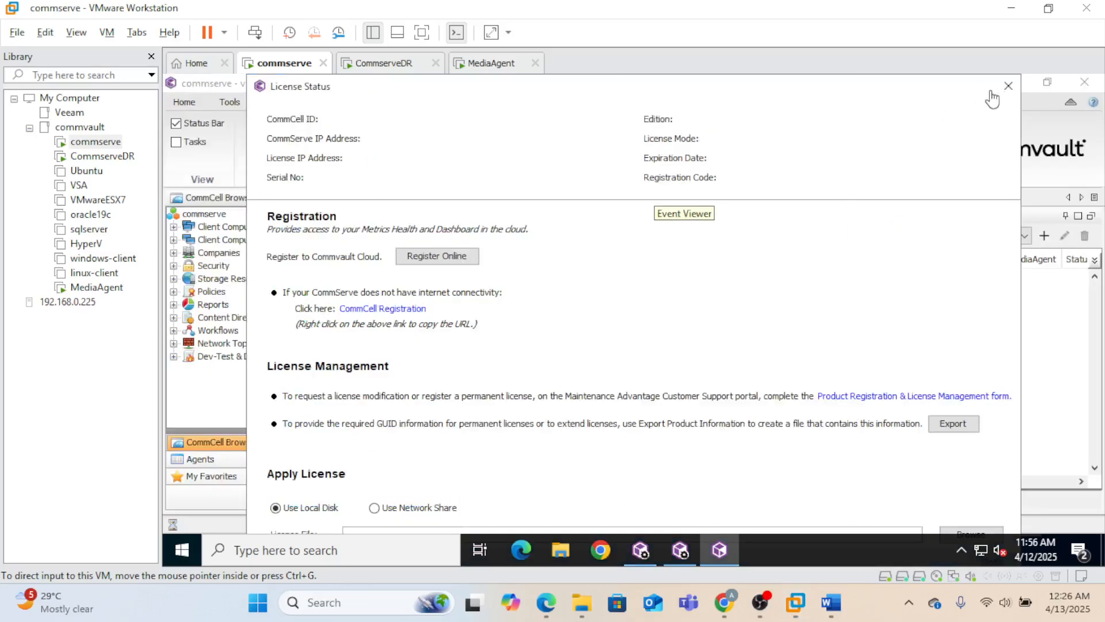
# - Dismiss License Status and open the CommServeDR storage policy's copies under Policies > Storage Policies
pyautogui.click(1008, 86)
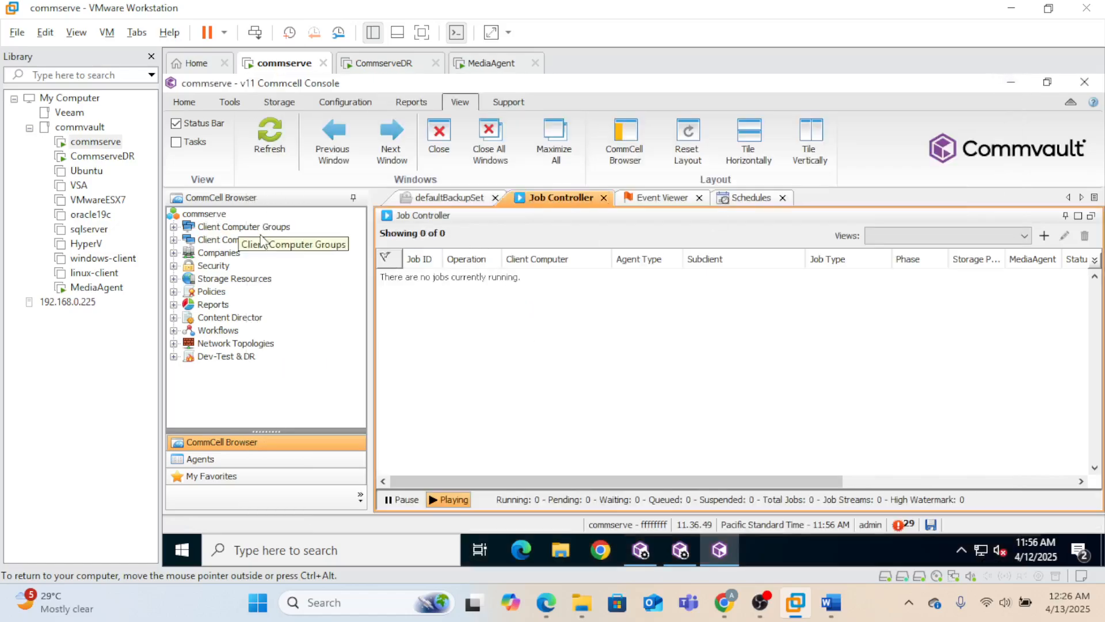
pyautogui.doubleClick(213, 292)
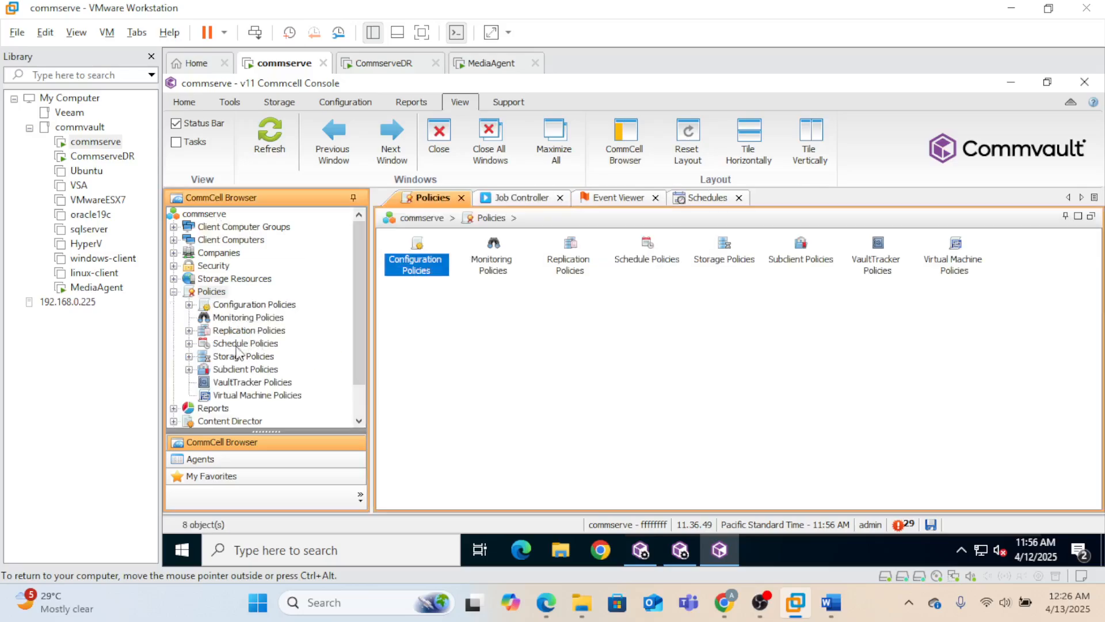
pyautogui.doubleClick(248, 359)
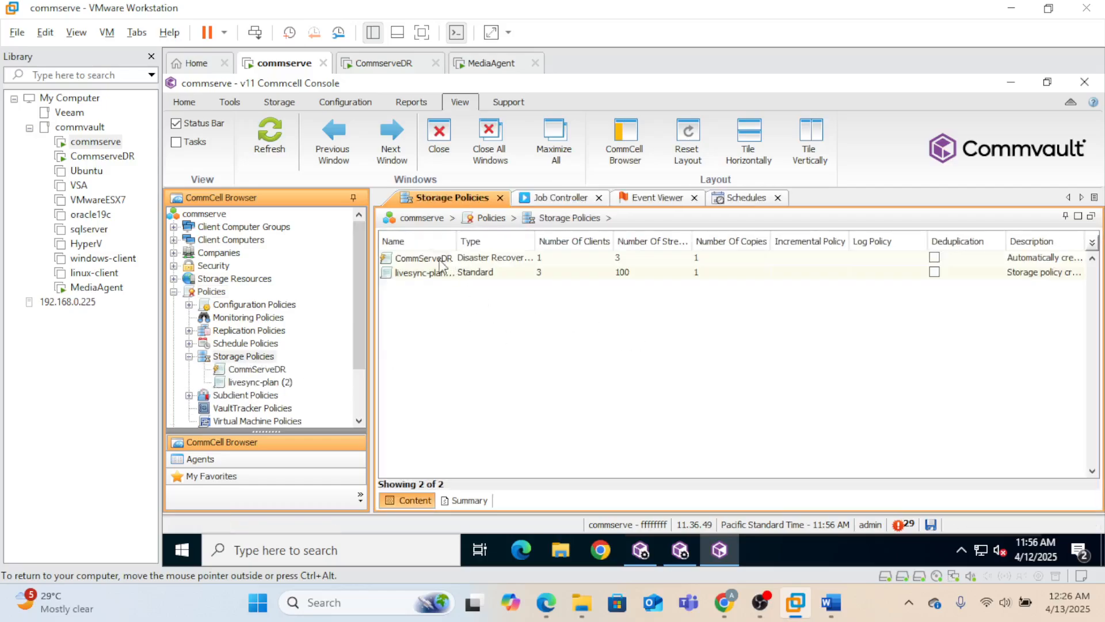
pyautogui.rightClick(442, 263)
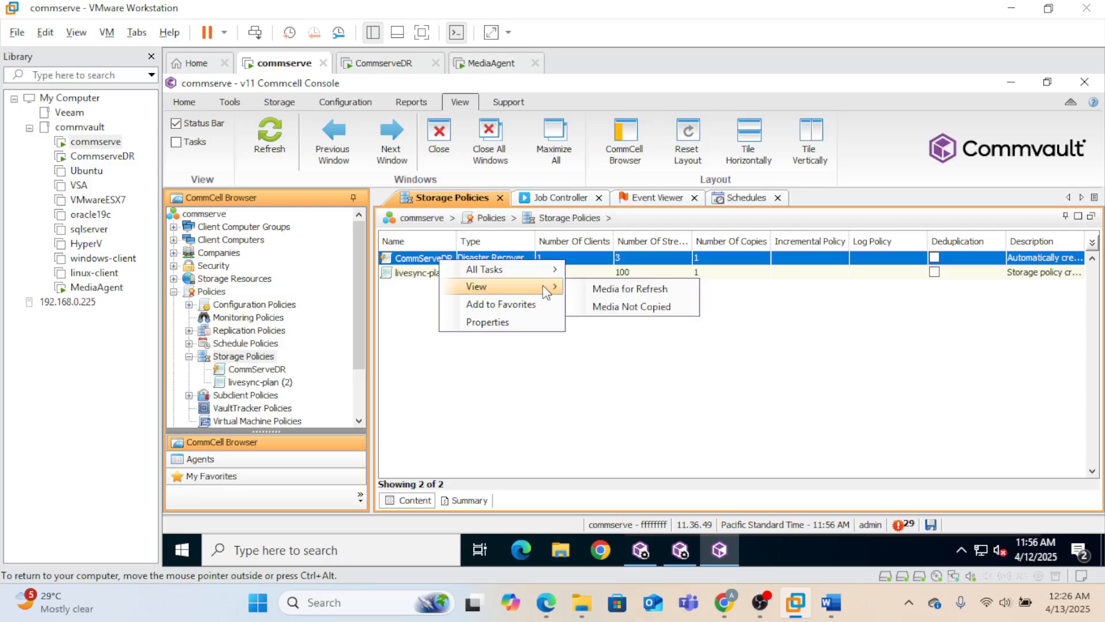
pyautogui.click(411, 258)
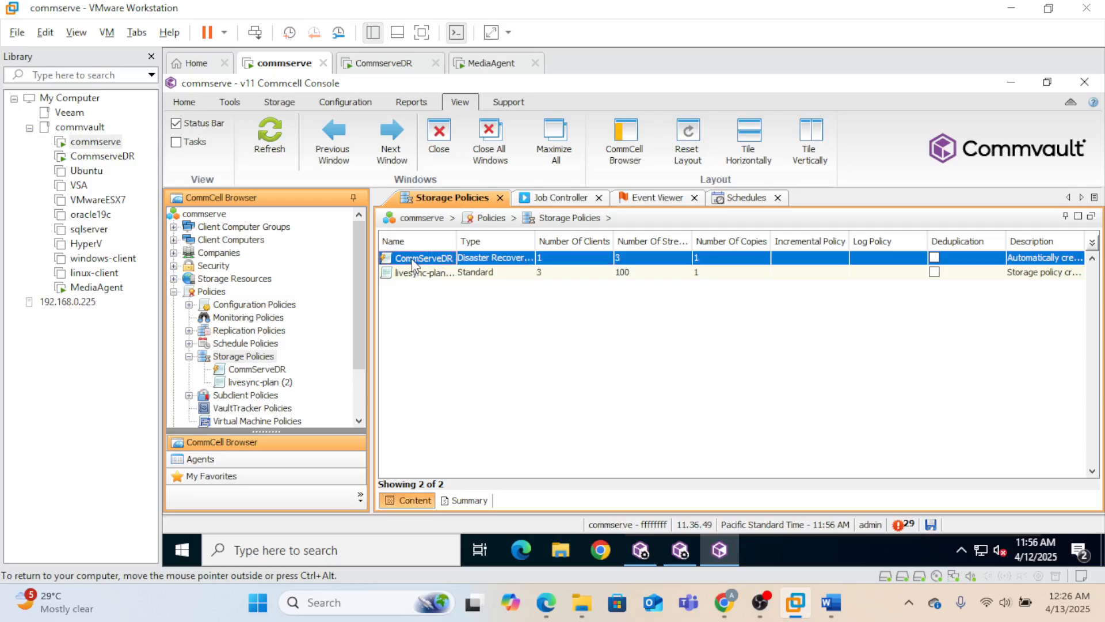
pyautogui.doubleClick(411, 259)
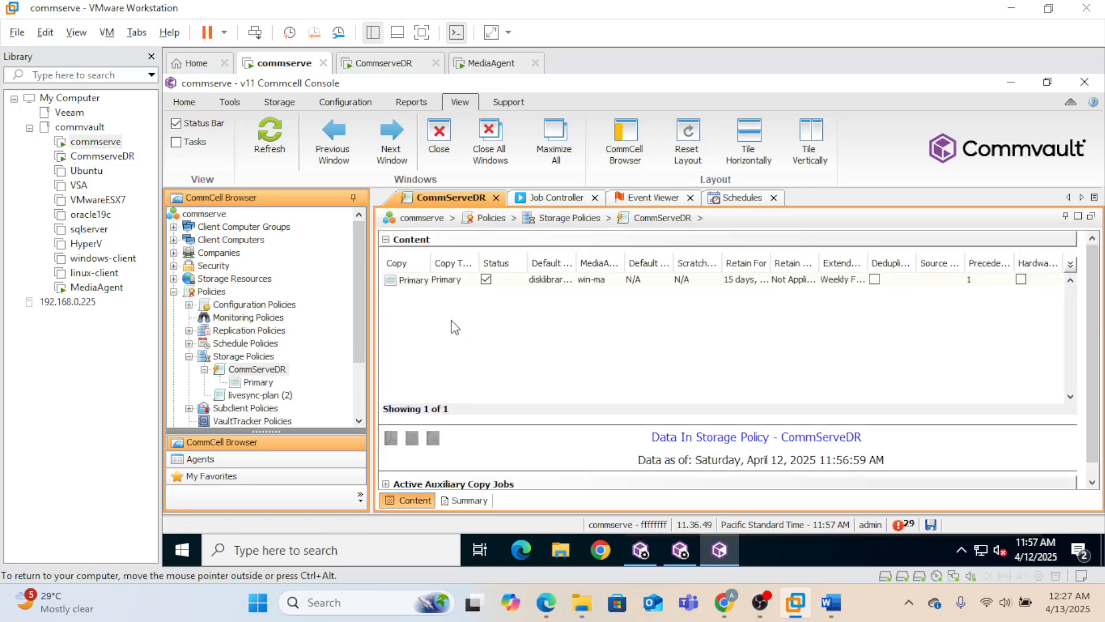
# - List the Primary copy's jobs and select the latest DR backup, job 4084
pyautogui.click(414, 282)
pyautogui.rightClick(419, 279)
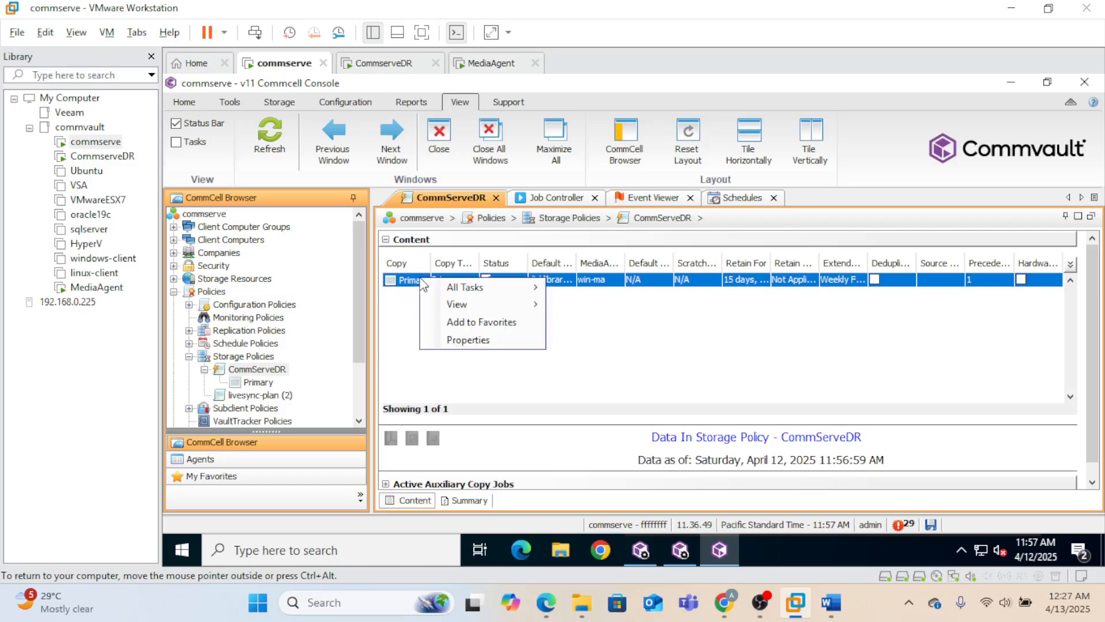
pyautogui.moveTo(535, 304)
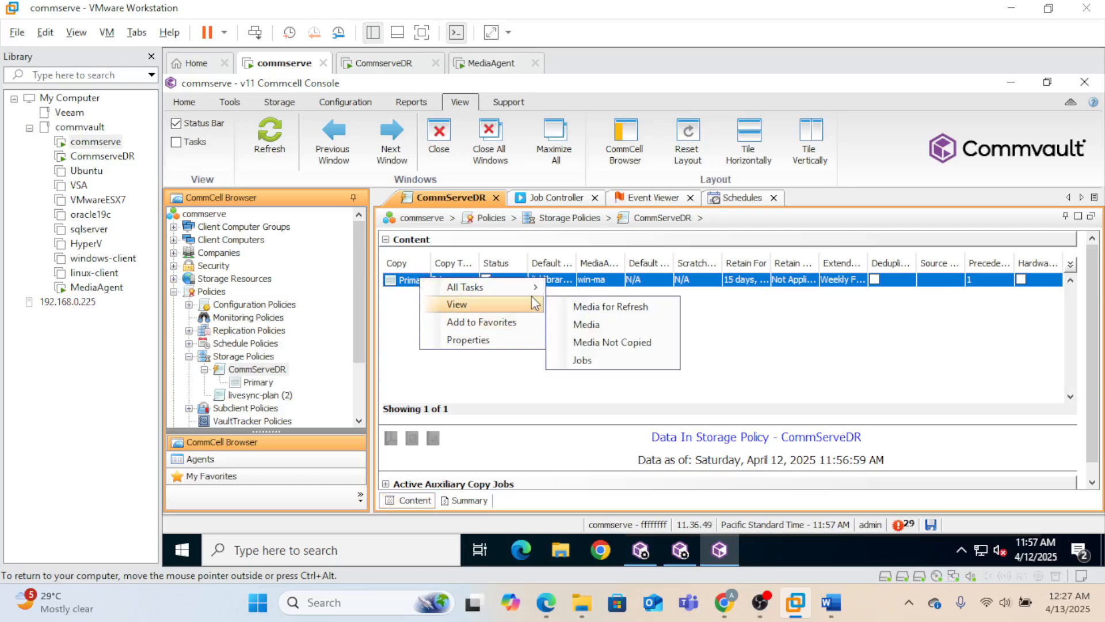
pyautogui.click(599, 363)
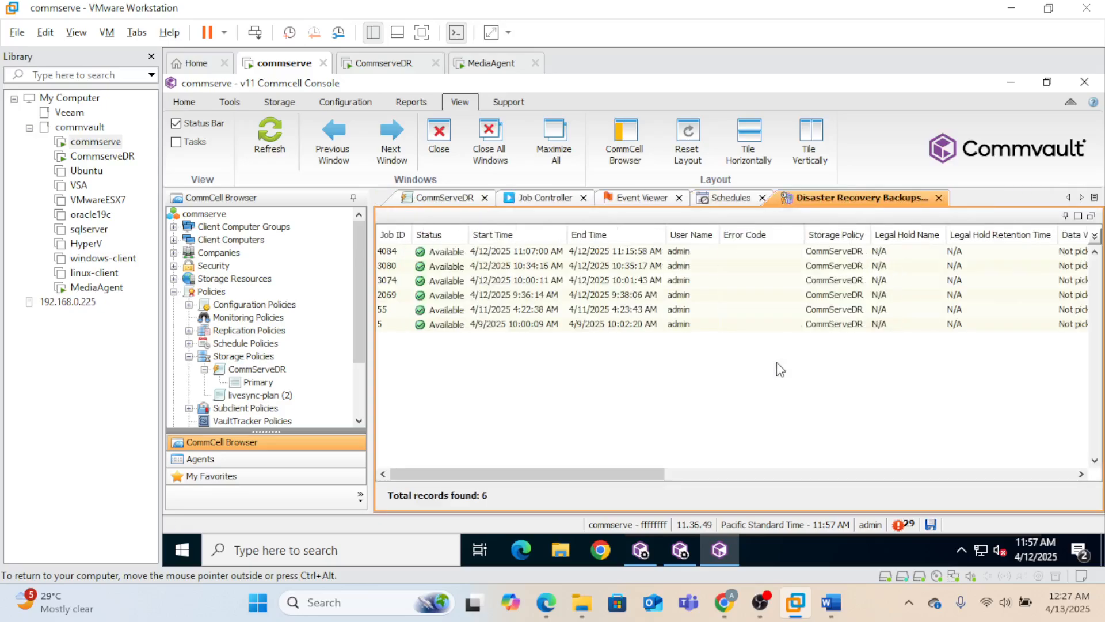
pyautogui.click(410, 254)
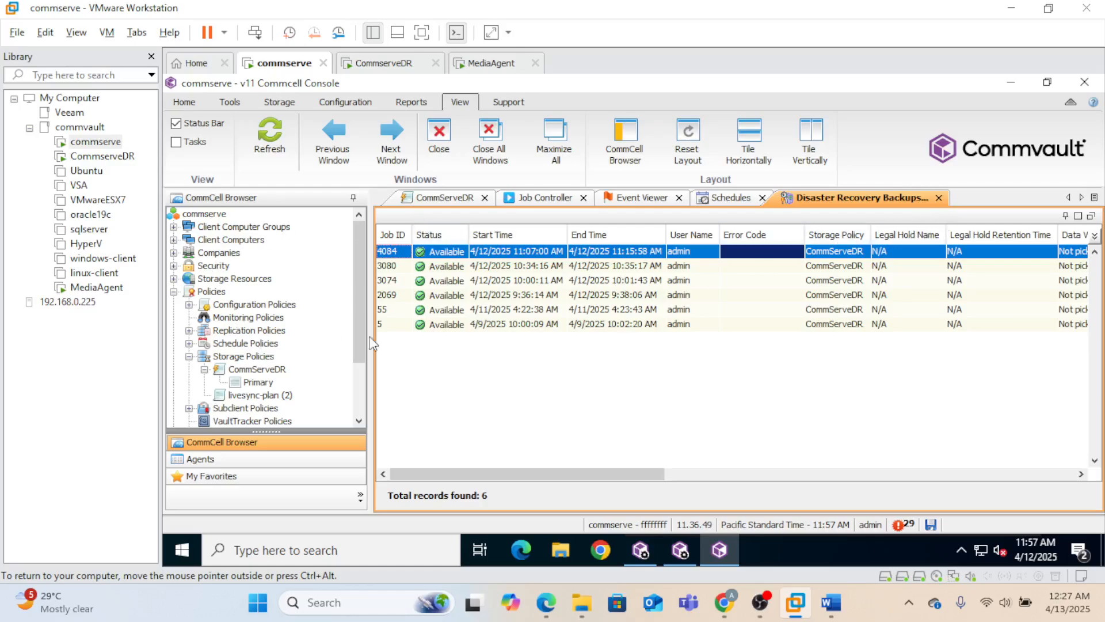
# - Start a Full Disaster Recovery Backup of the commserve CommCell with all databases
pyautogui.click(209, 218)
pyautogui.rightClick(210, 217)
pyautogui.moveTo(255, 221)
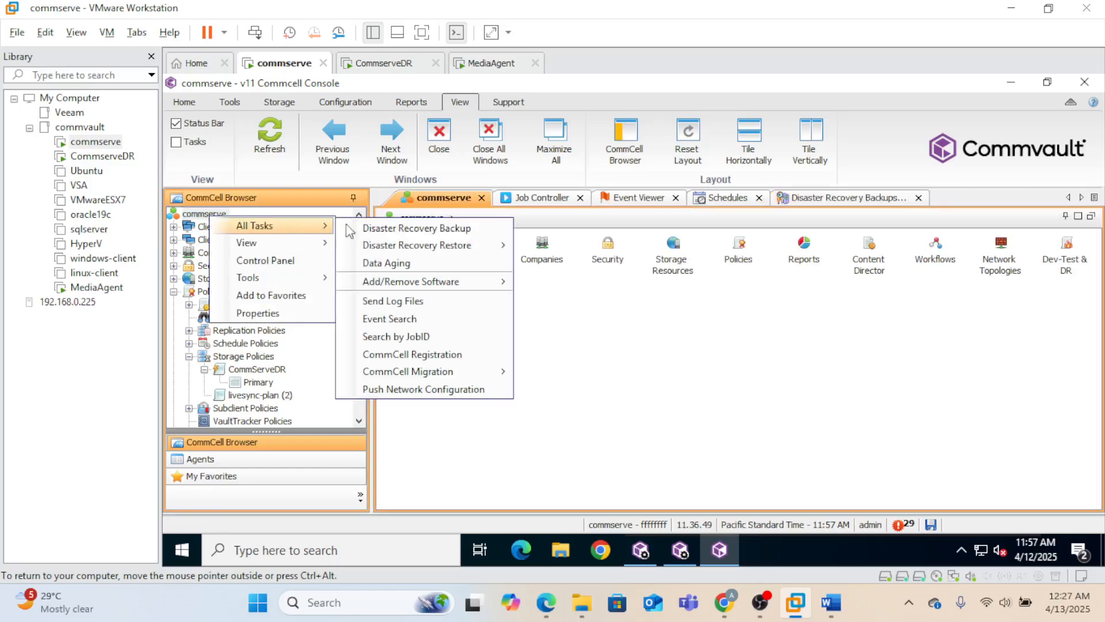
pyautogui.click(600, 298)
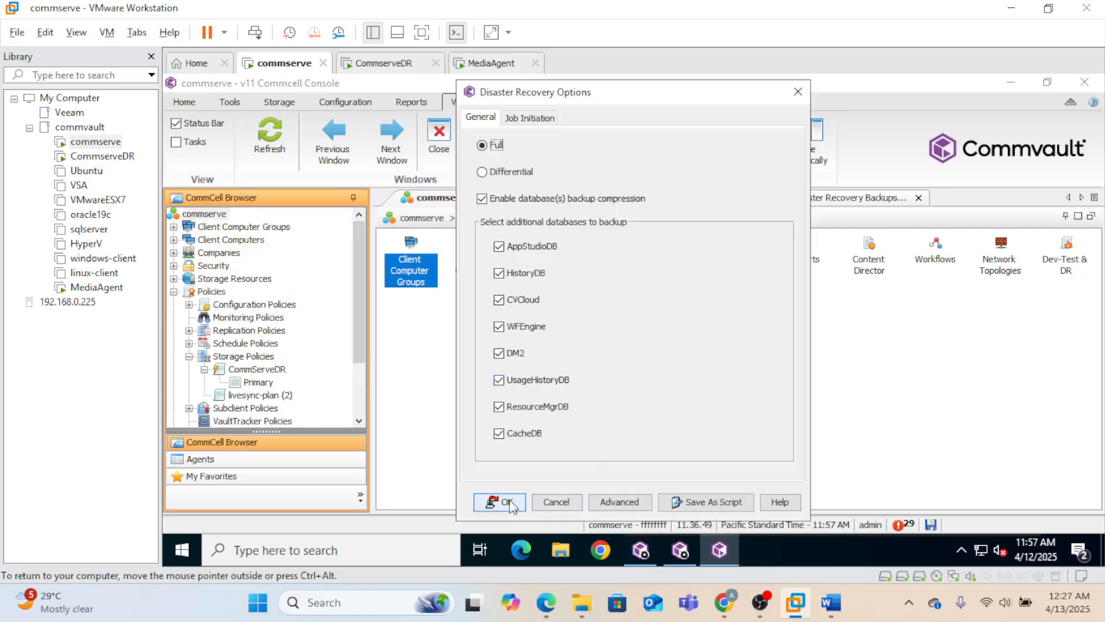
pyautogui.click(506, 502)
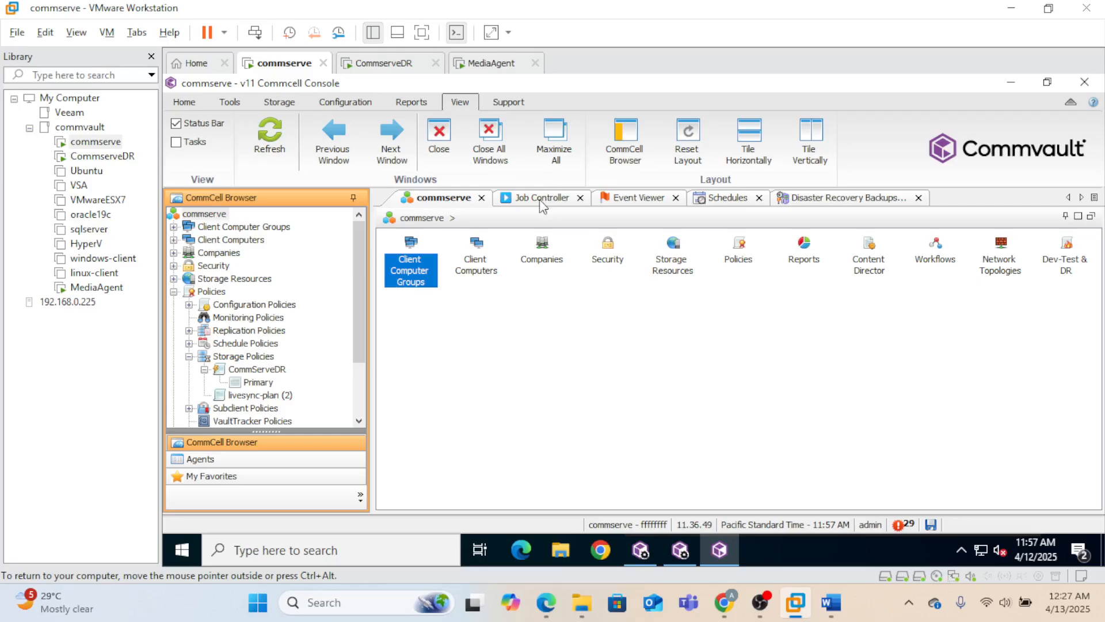
# - Check the CommCell's Activity Control properties, then select the running DR backup job 6091
pyautogui.click(527, 214)
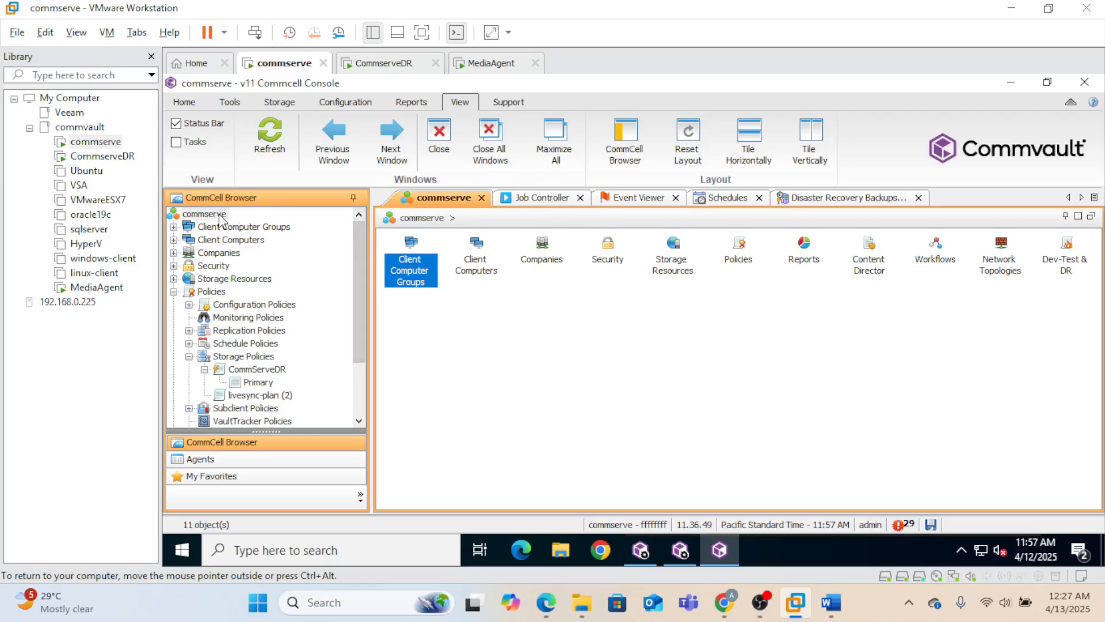
pyautogui.rightClick(221, 219)
pyautogui.click(267, 311)
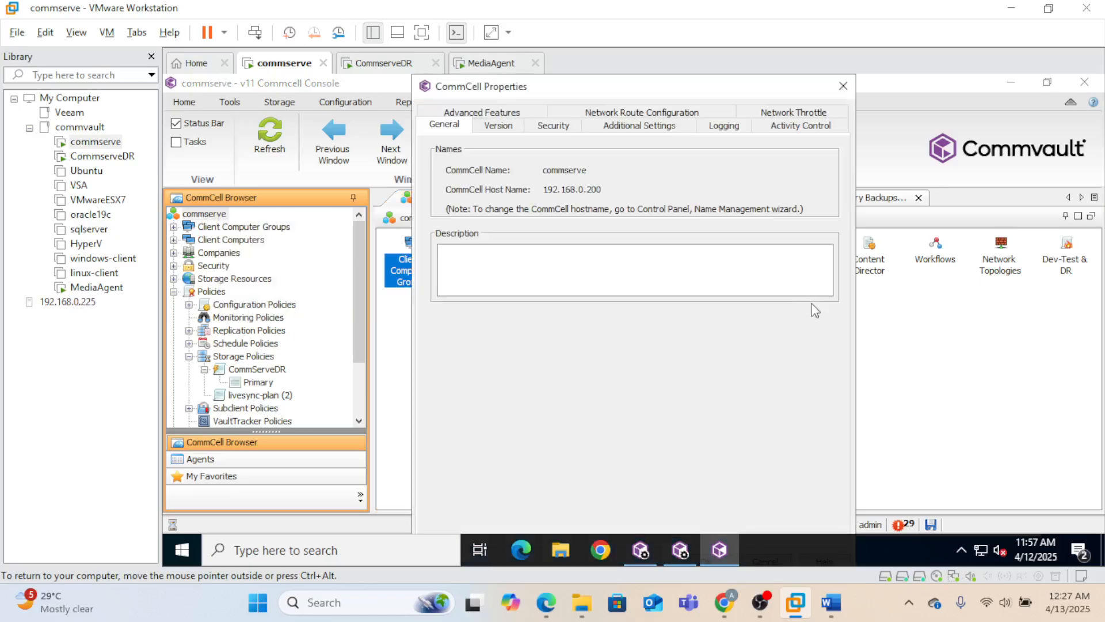
pyautogui.click(792, 125)
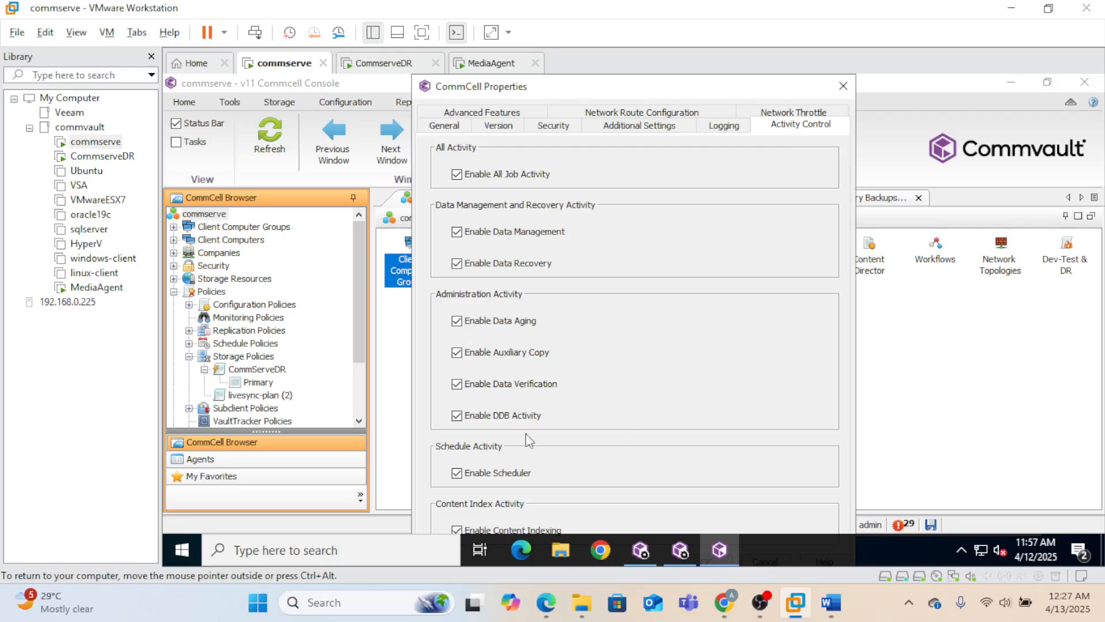
pyautogui.click(842, 89)
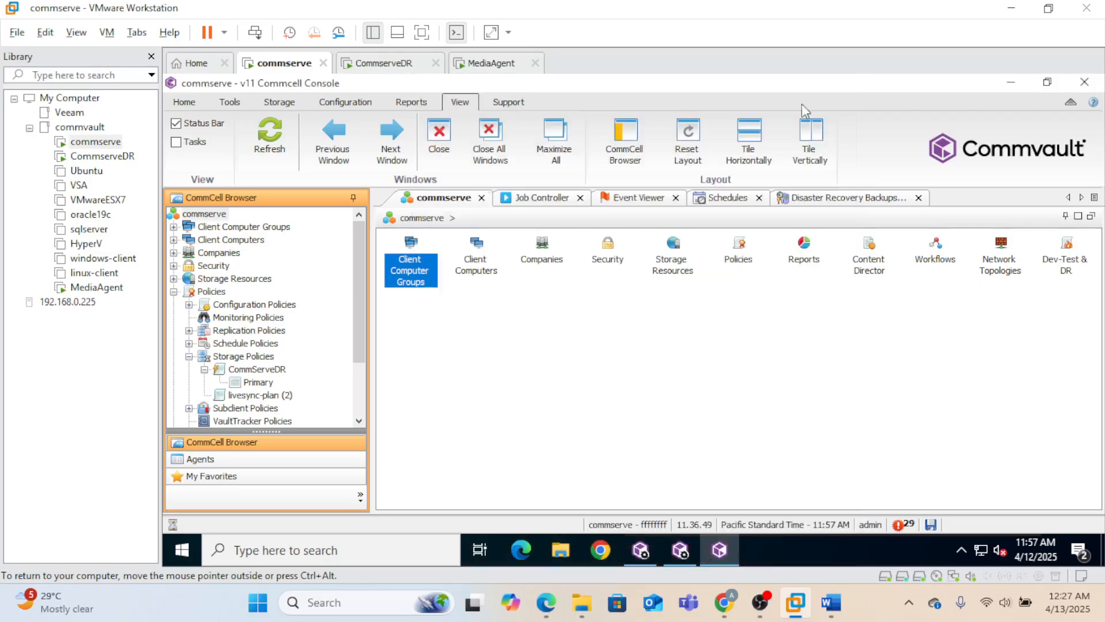
pyautogui.click(535, 198)
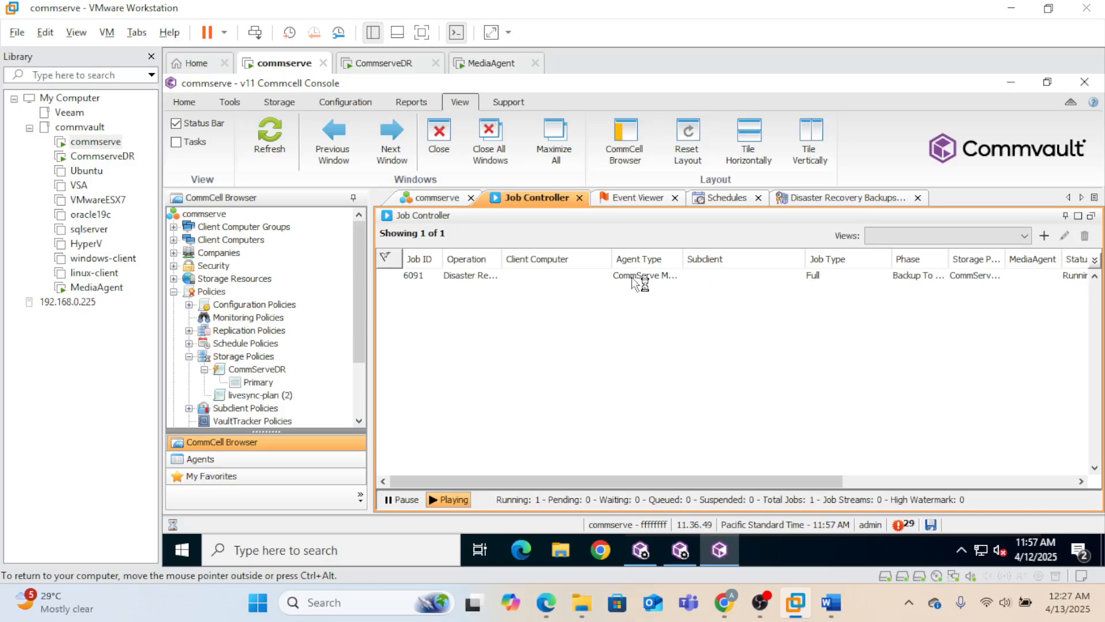
pyautogui.click(634, 277)
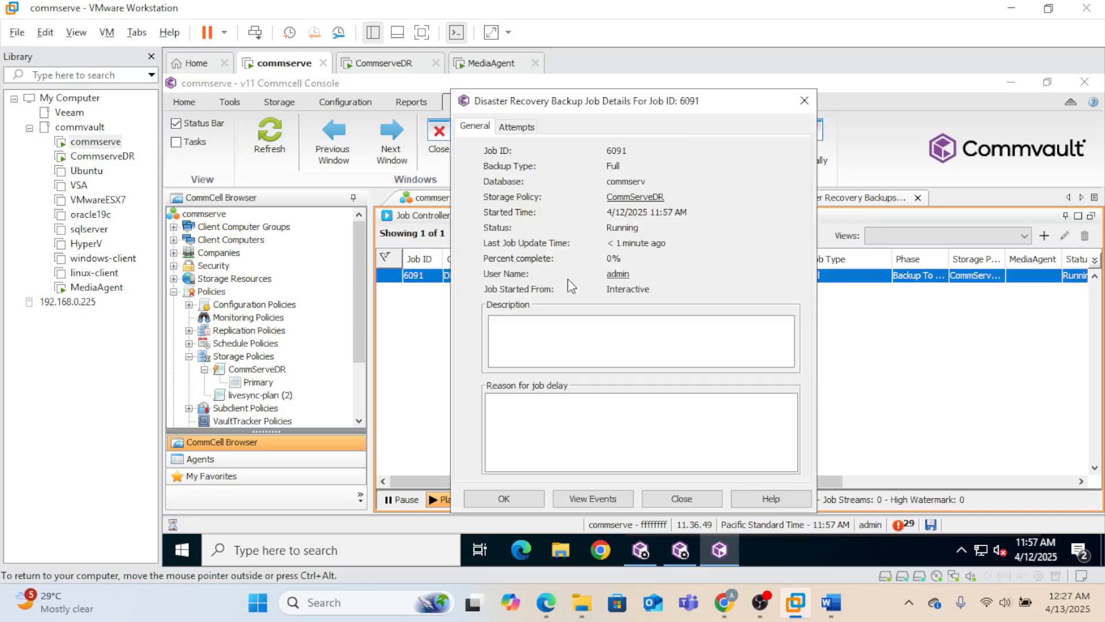